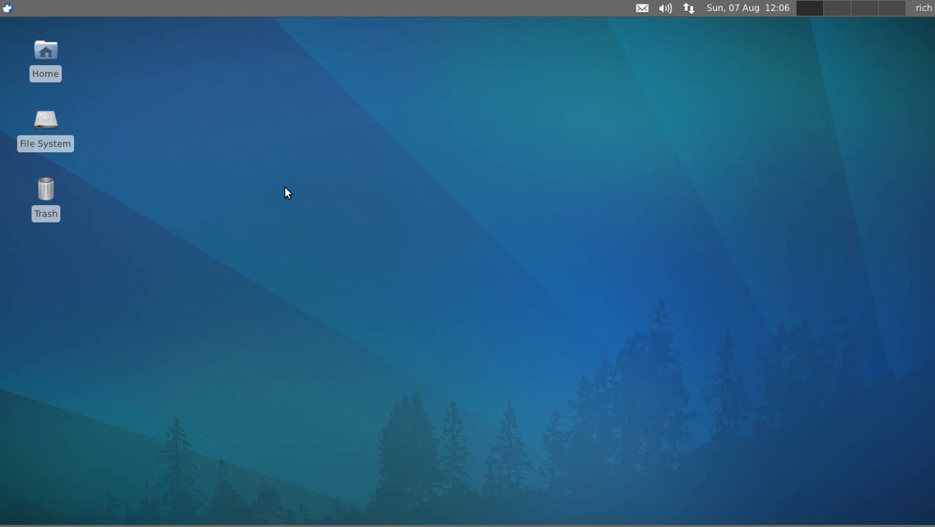
Step: Launch Ubuntu Software Center, search for 'fluxbox' and expand the result to confirm it is installed
left_click(7, 8)
left_click(59, 208)
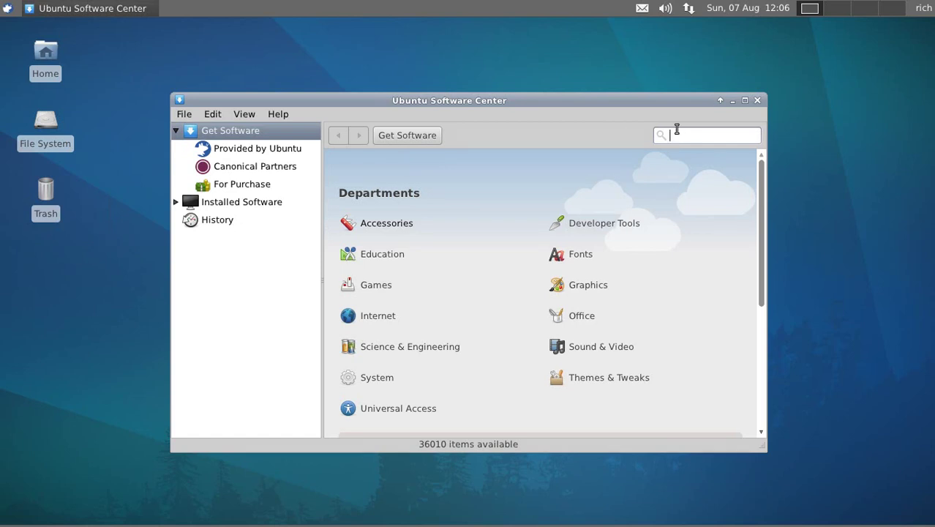
type("fluxbox")
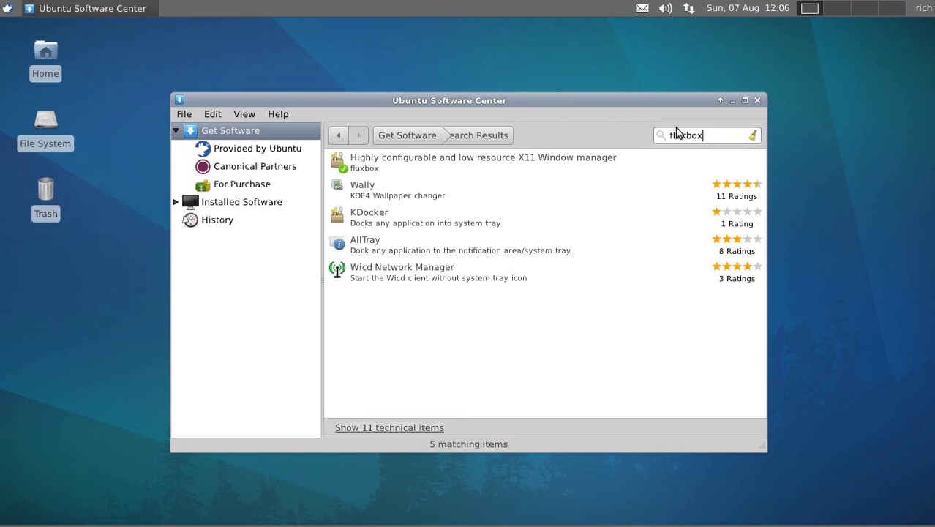
left_click(462, 161)
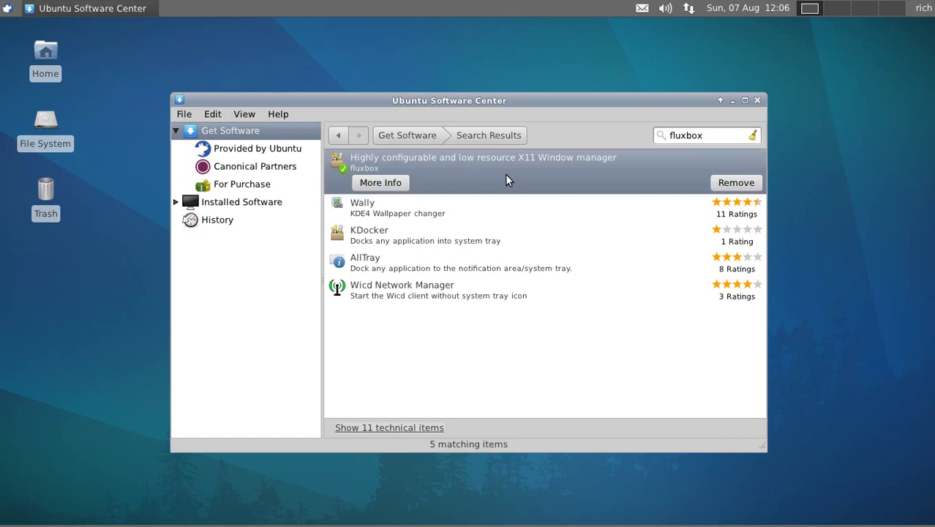
Step: Close Ubuntu Software Center and log out through the Applications menu's Log Out option
left_click(756, 101)
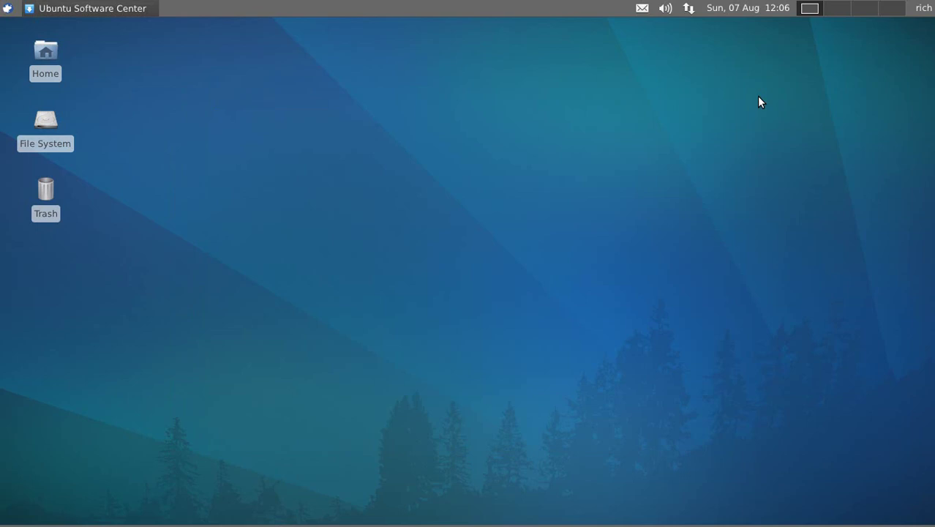
left_click(8, 8)
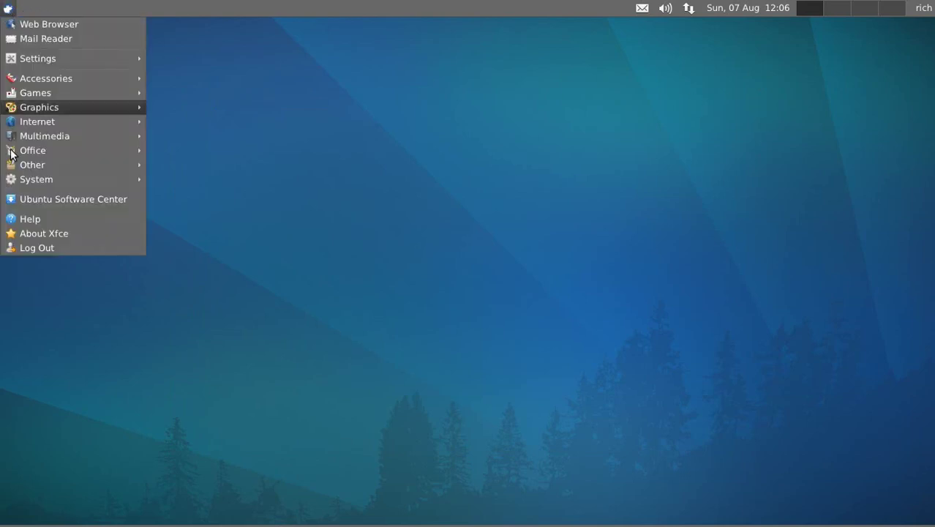
left_click(27, 247)
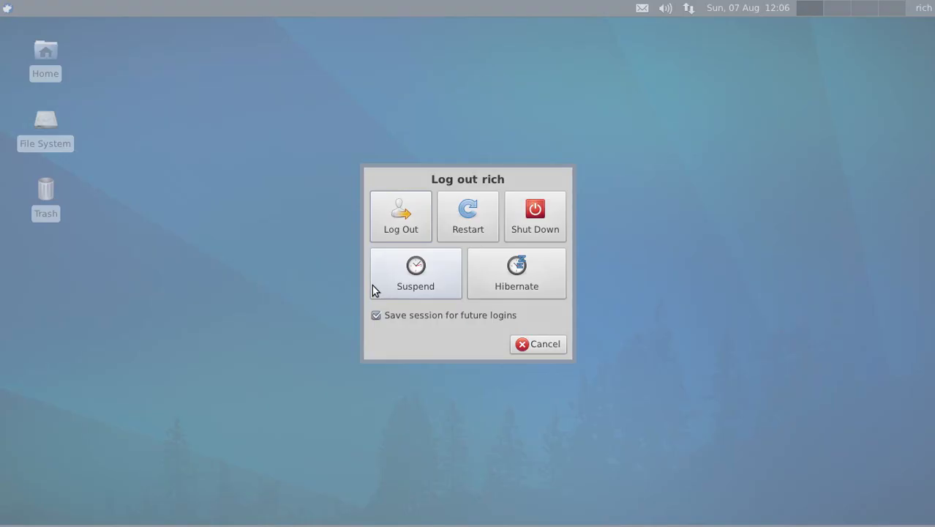
left_click(394, 222)
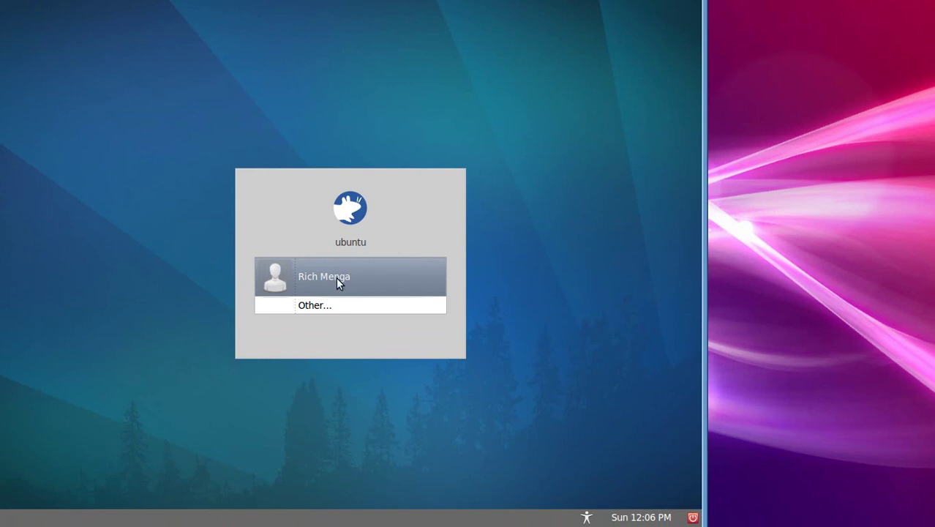
Step: Select the user account and look at the session list, then cancel that login attempt
left_click(336, 279)
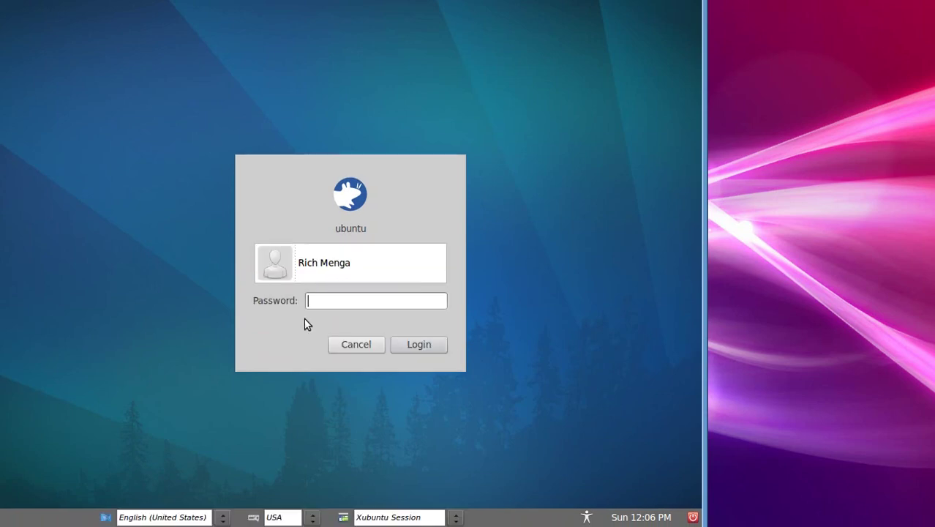
left_click(455, 517)
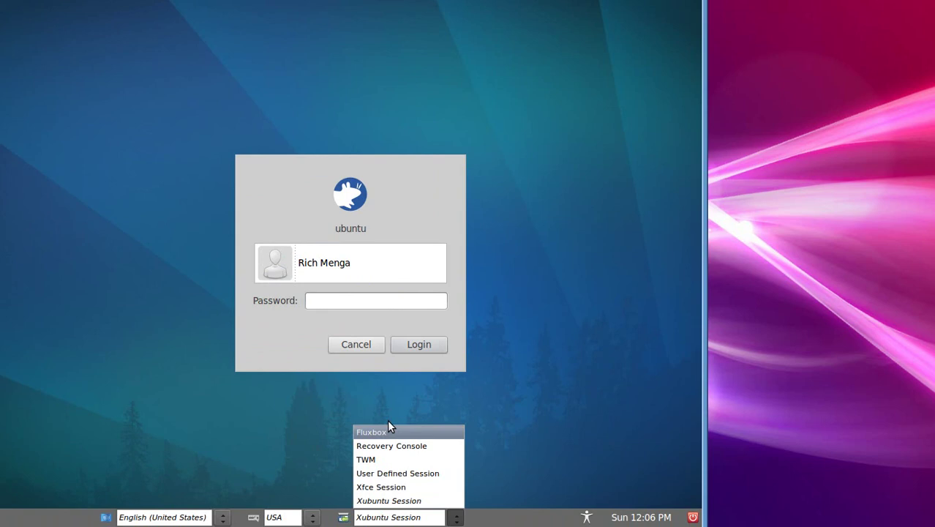
left_click(269, 411)
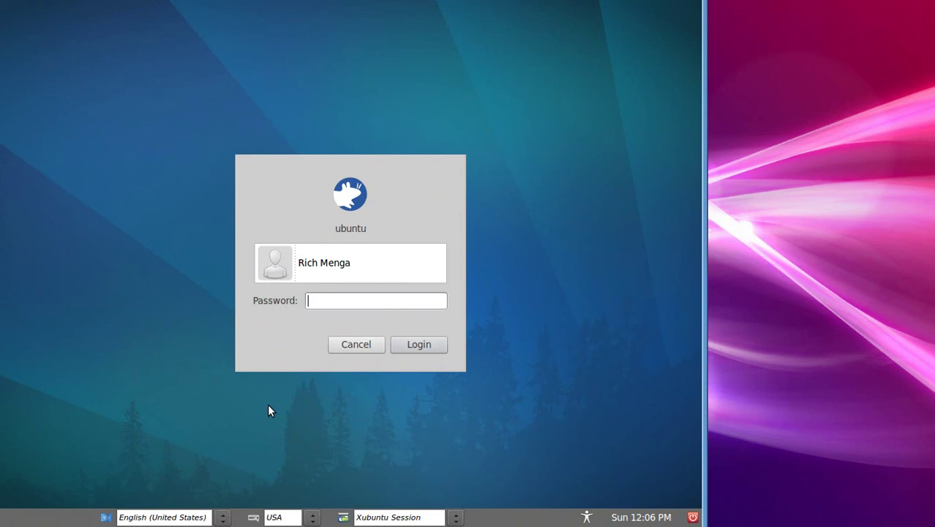
left_click(369, 345)
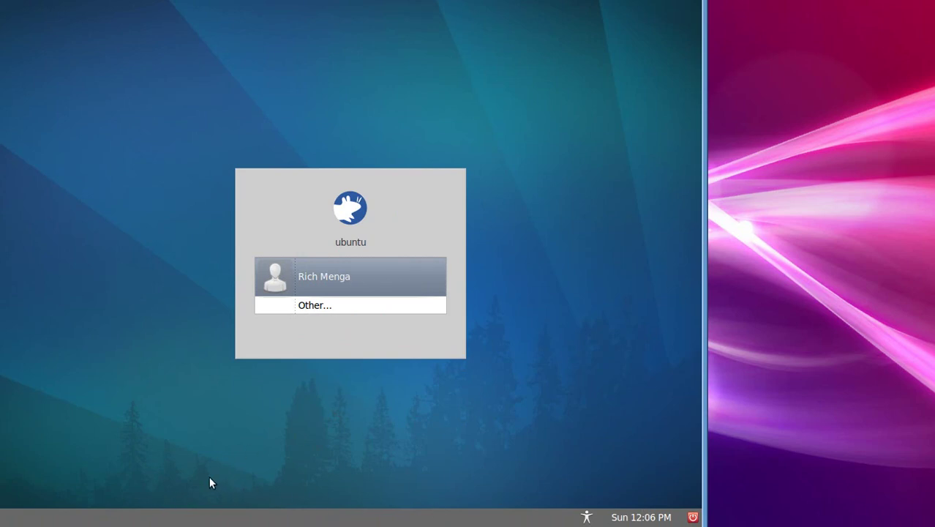
Step: Log in as the user with the Fluxbox session, entering the account password
left_click(340, 284)
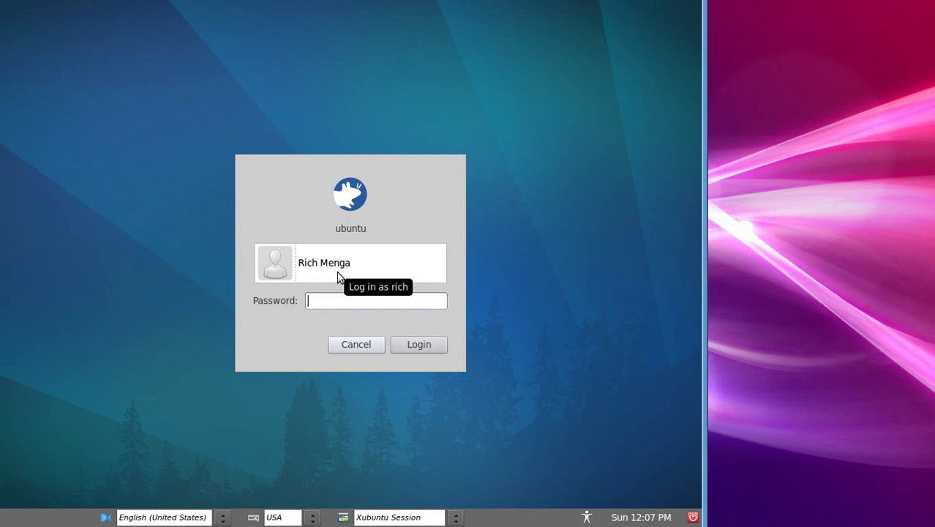
left_click(455, 517)
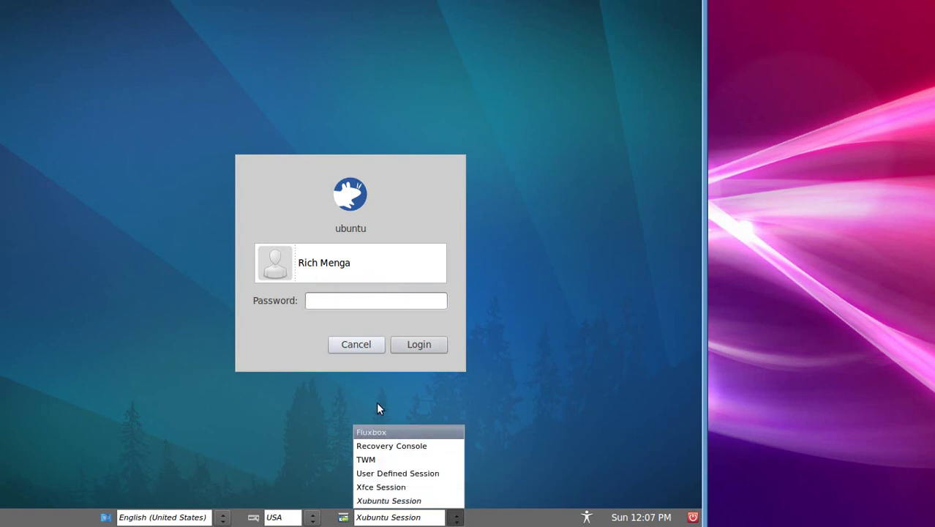
left_click(372, 432)
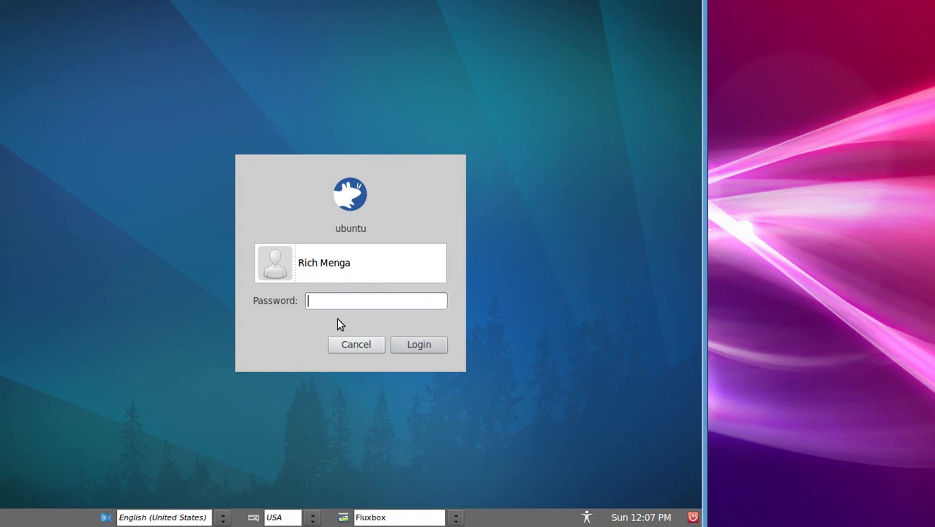
type("r*******")
key("Return")
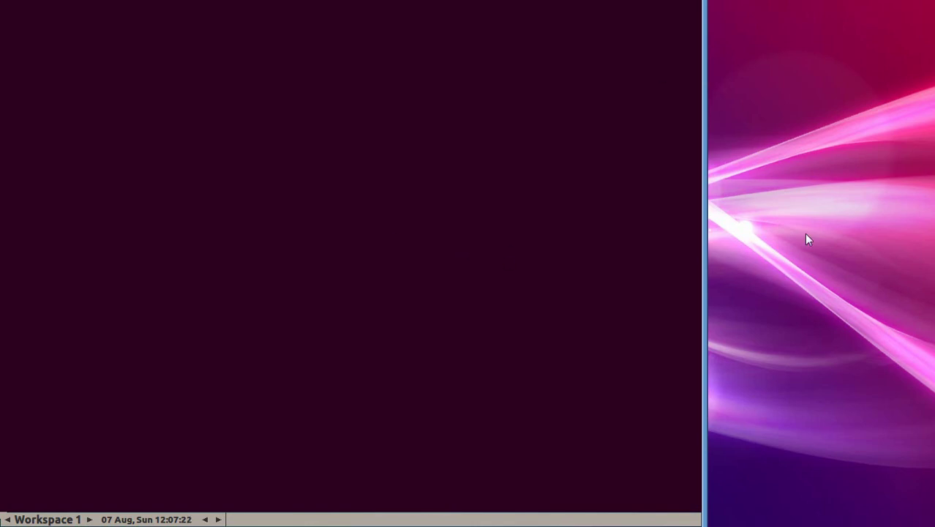
Step: Open the Fluxbox desktop menu to Applications › Terminal Emulators, retrying after one dismissed attempt
right_click(123, 96)
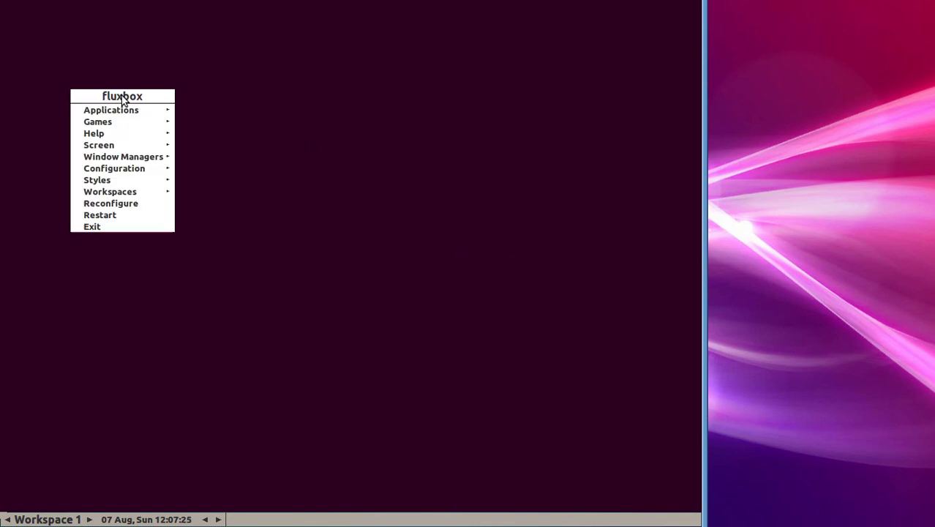
mouse_move(138, 109)
left_click(128, 70)
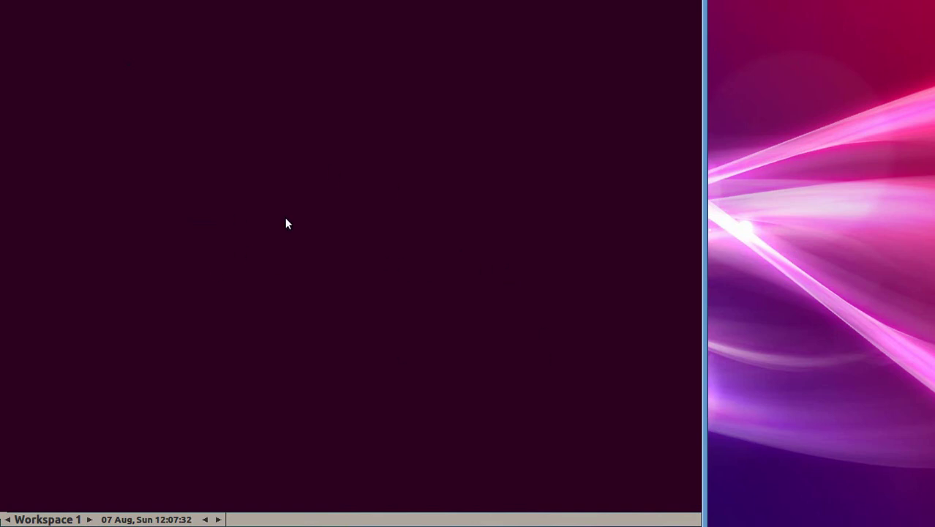
right_click(196, 147)
mouse_move(198, 161)
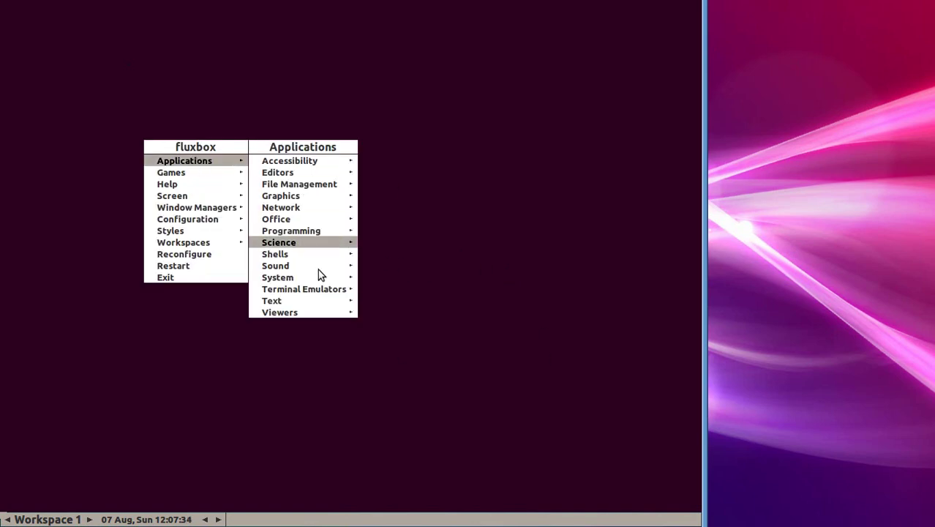
mouse_move(322, 290)
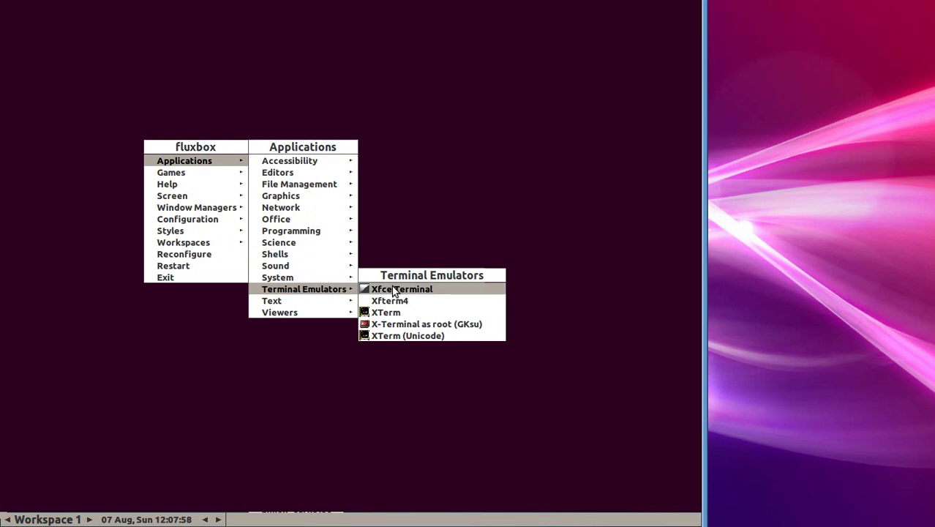
Step: Launch Xfce Terminal and run xrandr to list the available resolutions
left_click(395, 290)
left_click_drag(316, 8, 357, 44)
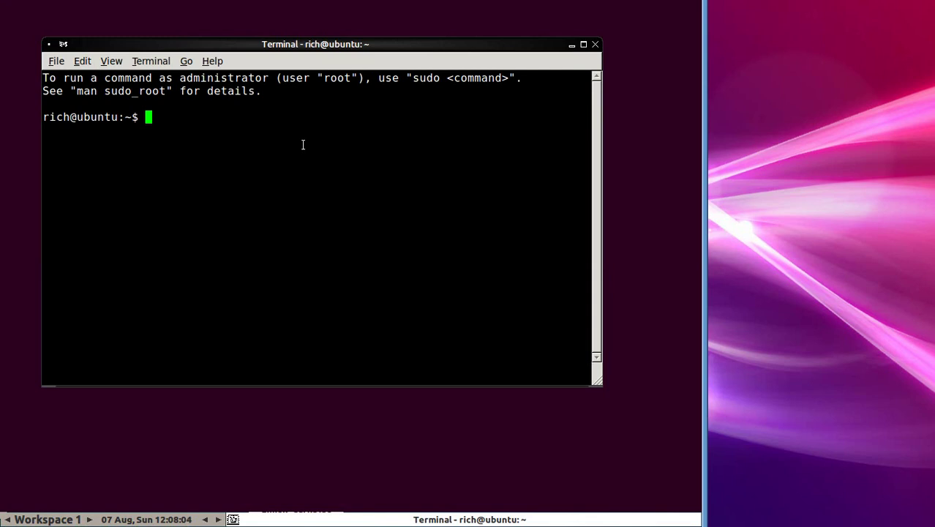
type("xrandr")
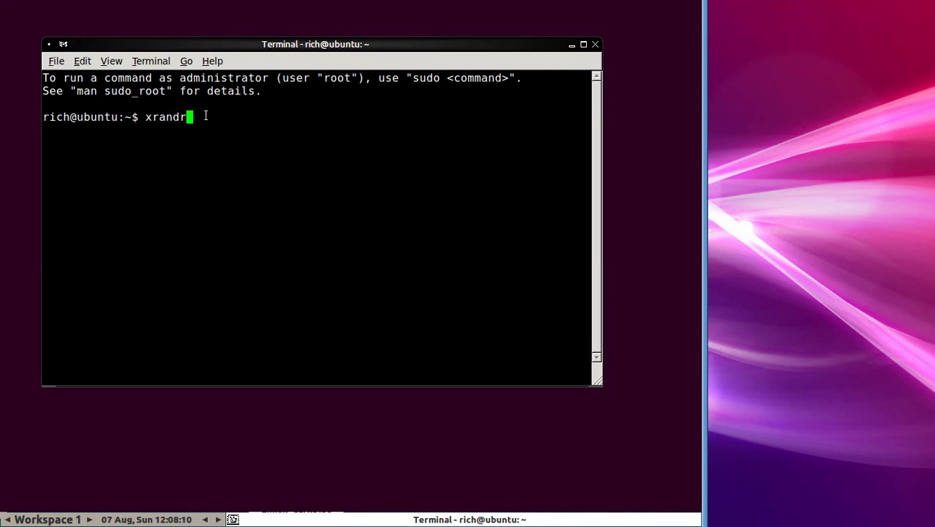
key("Return")
scroll(150, 219, "up", 4)
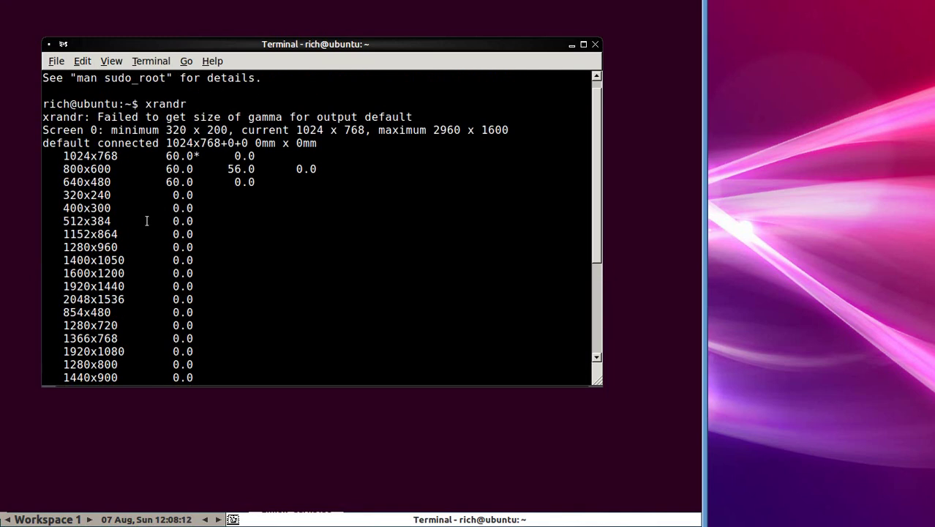
scroll(90, 213, "down", 4)
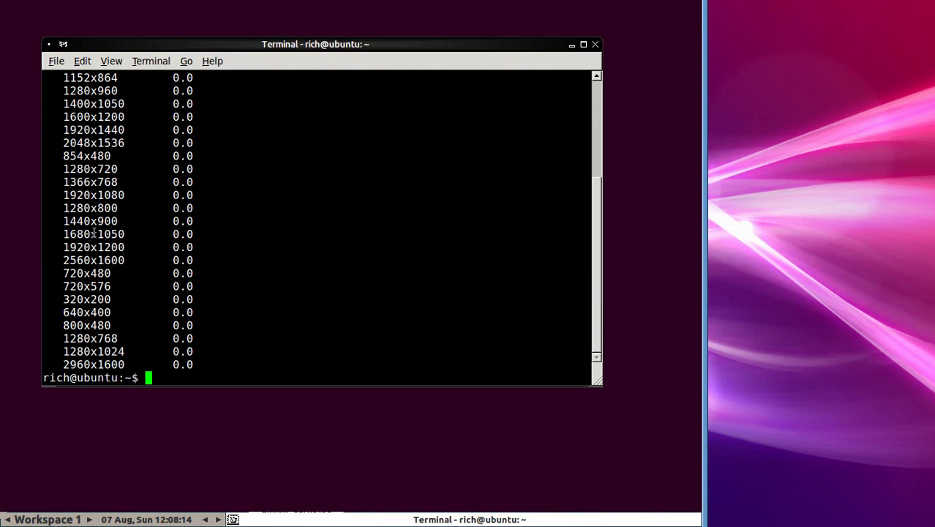
Step: Run 'xrandr -s 1366x768' to set the resolution, then close the terminal
type("xrandr -s ")
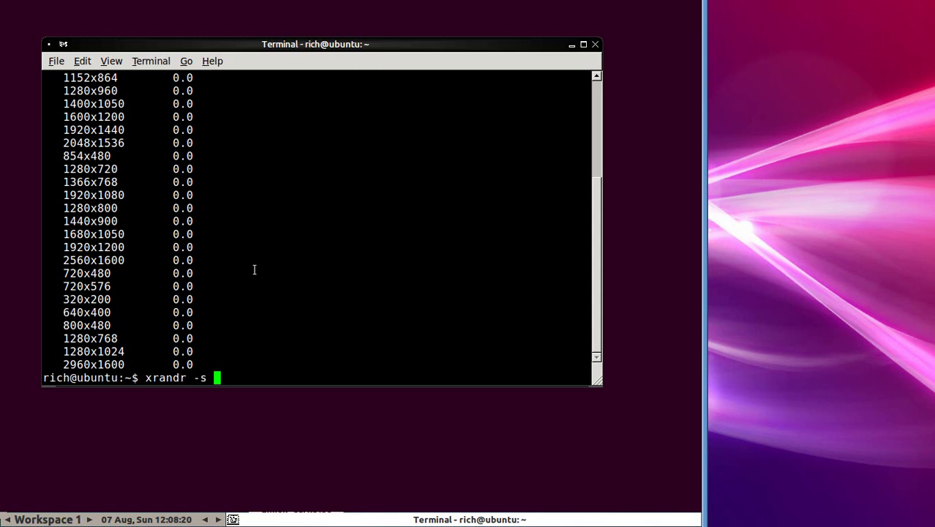
type("1366x768")
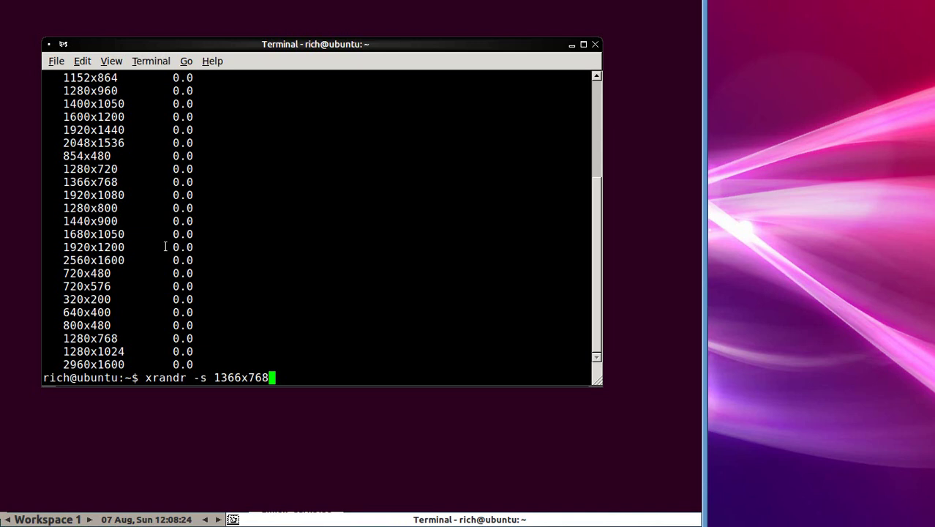
key("Return")
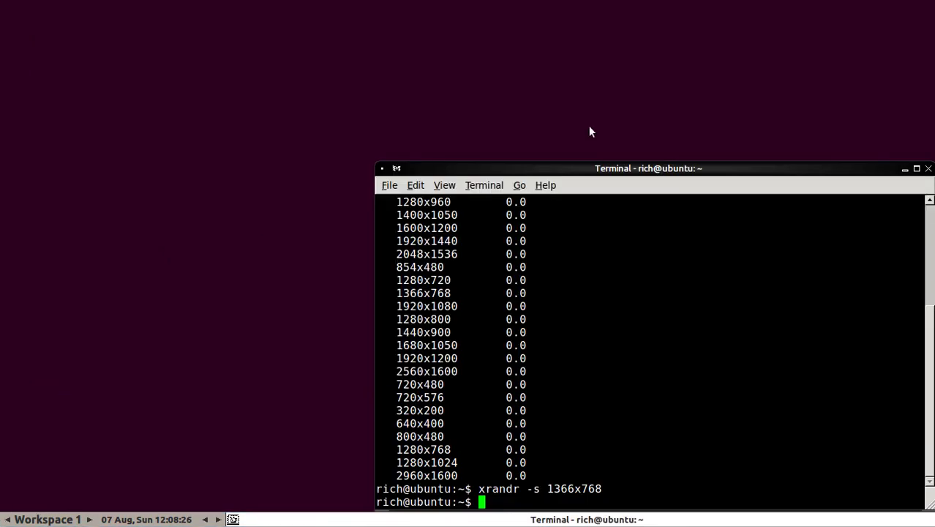
left_click_drag(564, 169, 348, 90)
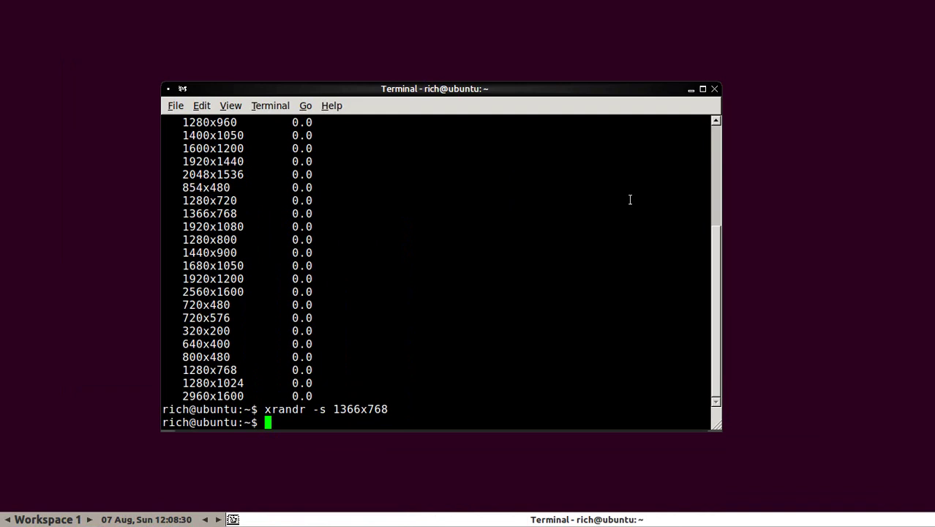
left_click(714, 89)
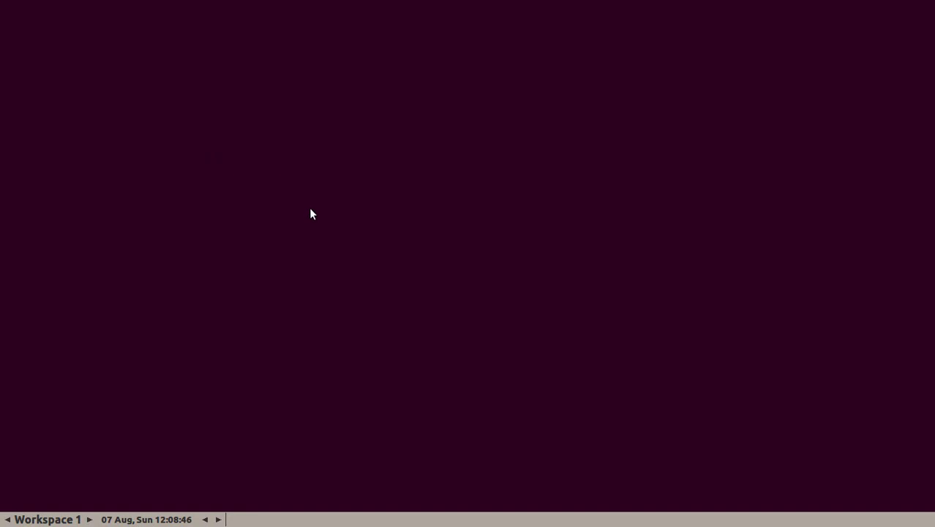
Step: Launch Firefox Browser from Applications › Network › Web Browsing in the desktop menu
right_click(230, 150)
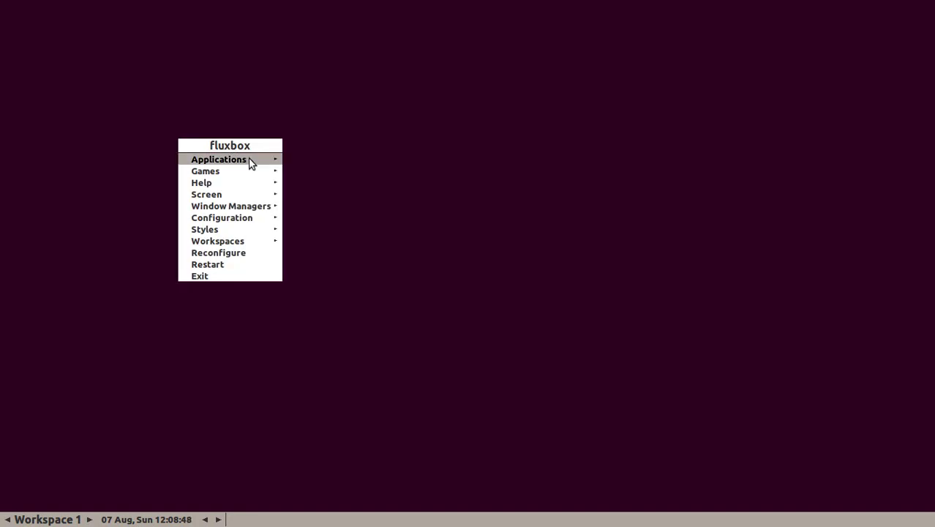
mouse_move(251, 161)
mouse_move(356, 205)
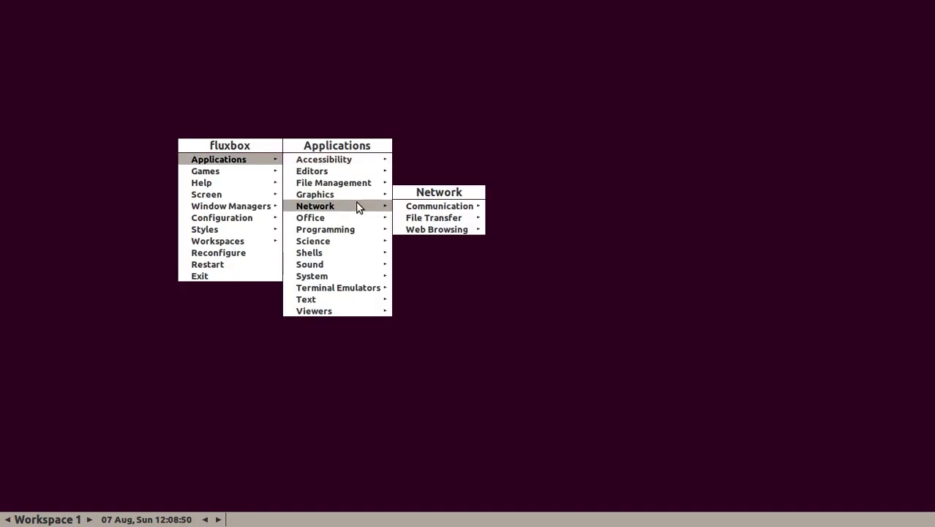
mouse_move(434, 229)
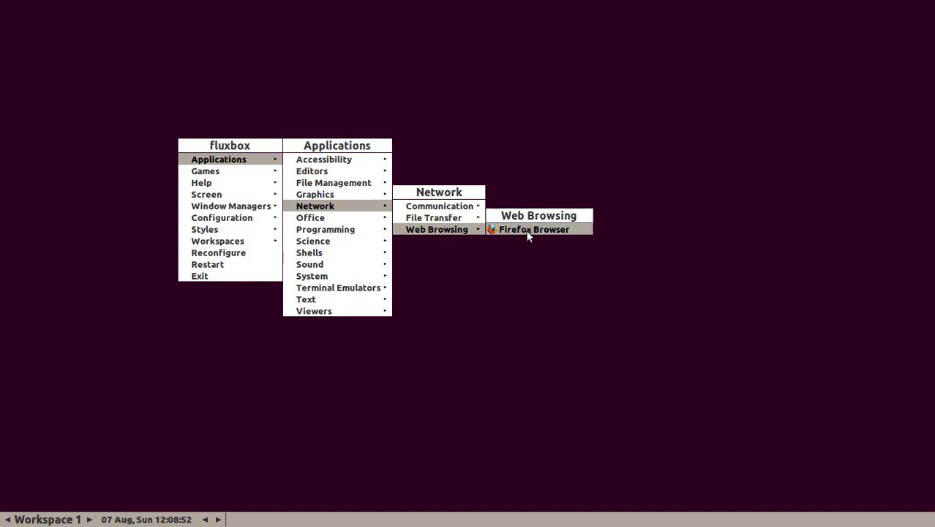
left_click(526, 229)
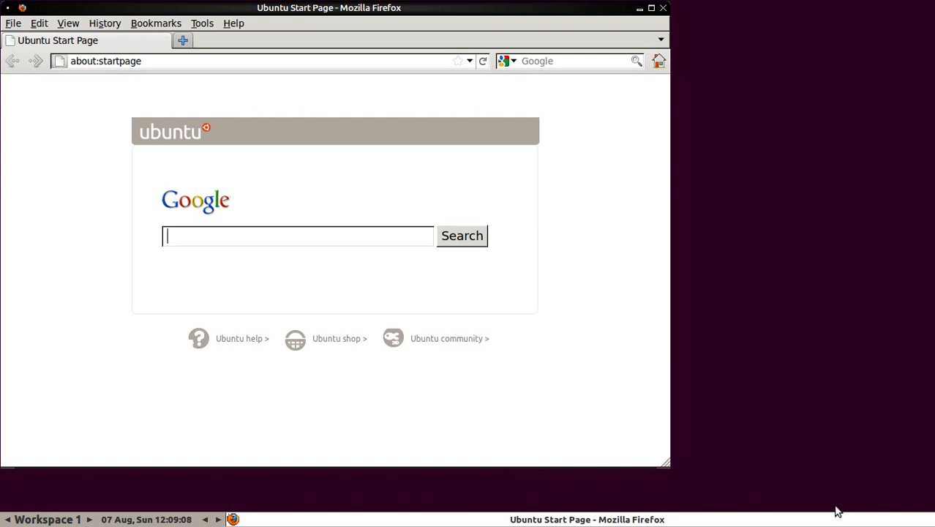
Step: Launch MousePad from Applications › Editors, then minimise both MousePad and Firefox
right_click(694, 72)
mouse_move(681, 82)
mouse_move(786, 98)
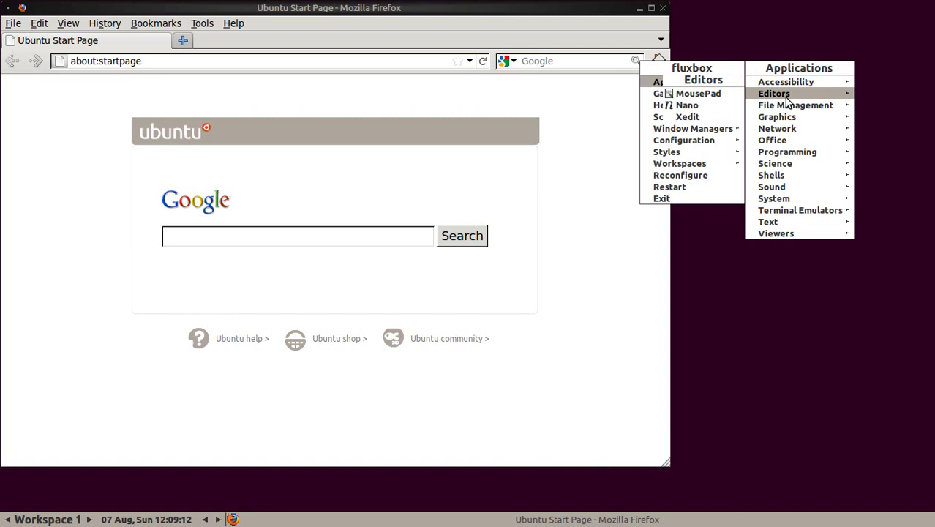
left_click(711, 95)
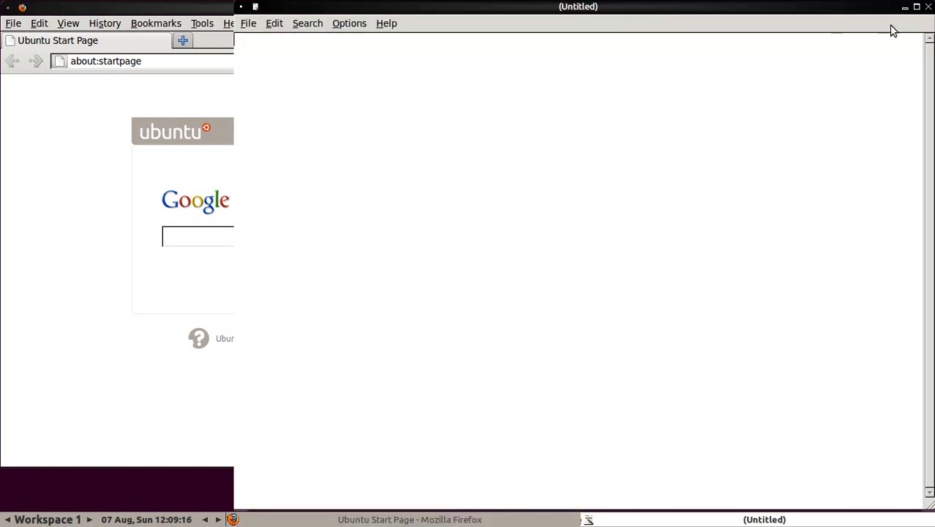
left_click(905, 7)
left_click(644, 8)
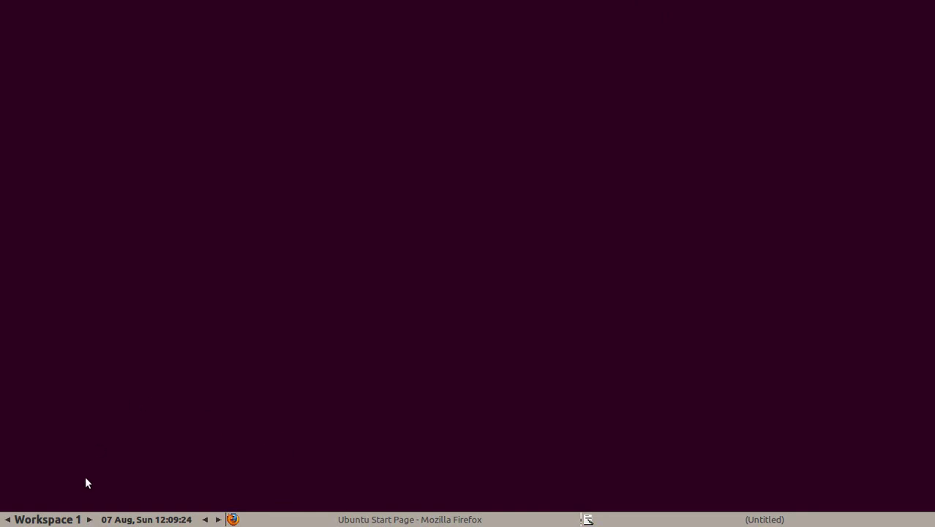
Step: Cycle through the workspaces with the toolbar arrows and bring up the toolbar options menu
left_click(89, 519)
left_click(89, 520)
left_click(90, 520)
left_click(89, 520)
left_click(90, 520)
right_click(33, 519)
Step: Choose Restart from the Fluxbox root menu to reload the window manager
right_click(175, 229)
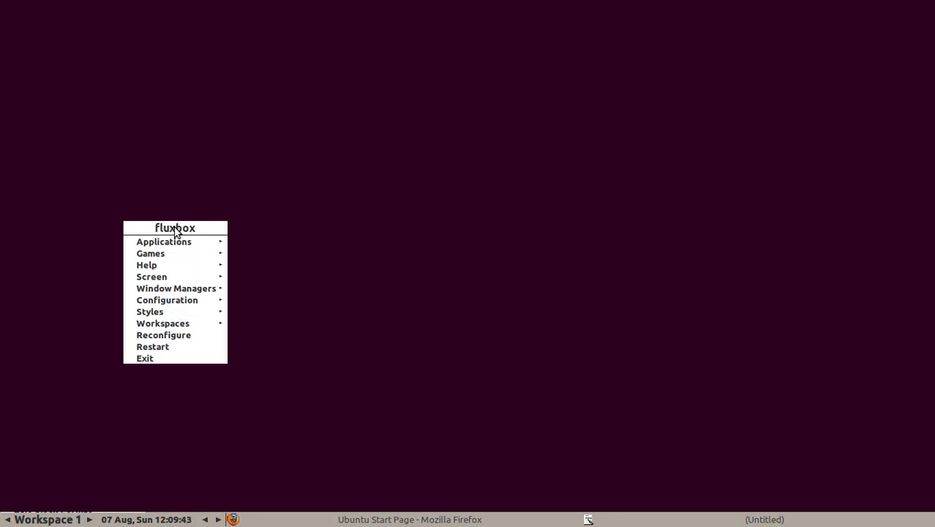
left_click(166, 346)
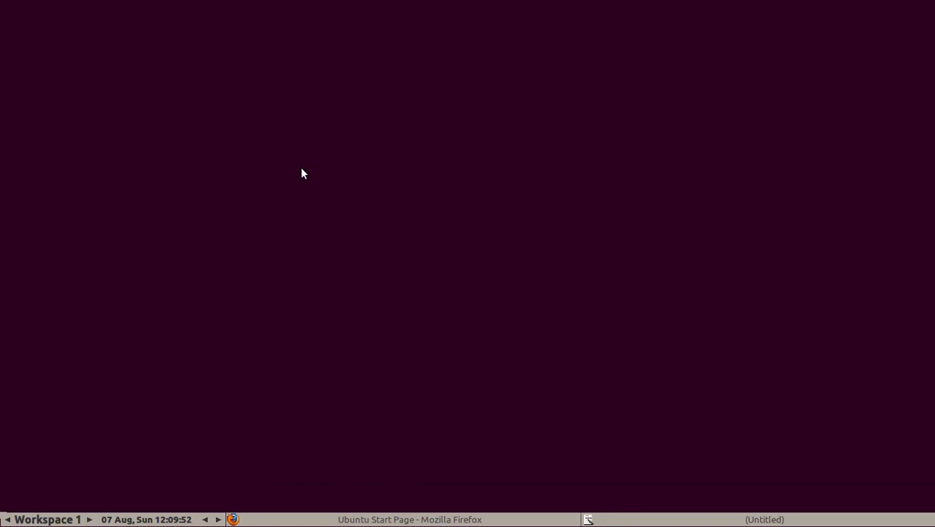
Step: Close the untitled MousePad window from the toolbar, then restore the Firefox window
left_click(651, 517)
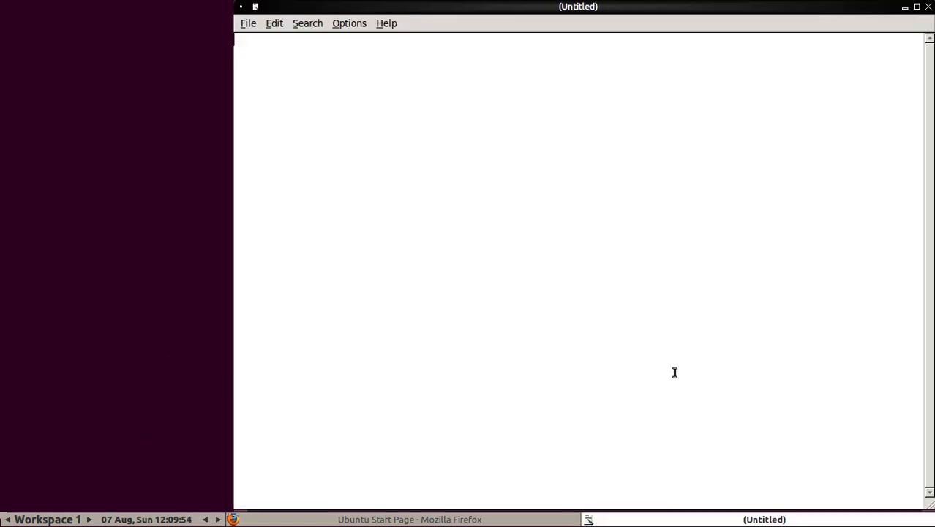
left_click(915, 9)
left_click(514, 519)
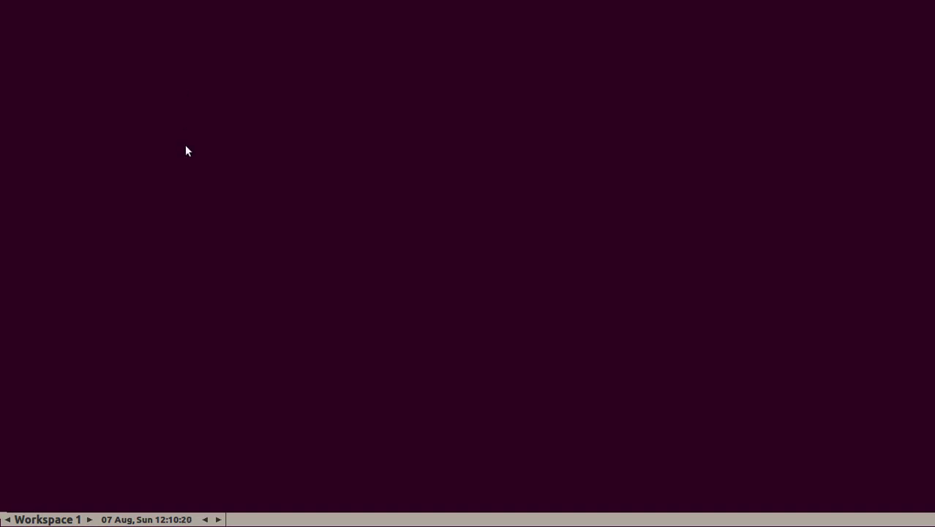
Step: Launch Xfce Terminal from Applications › Terminal Emulators in the root menu
right_click(141, 119)
mouse_move(155, 136)
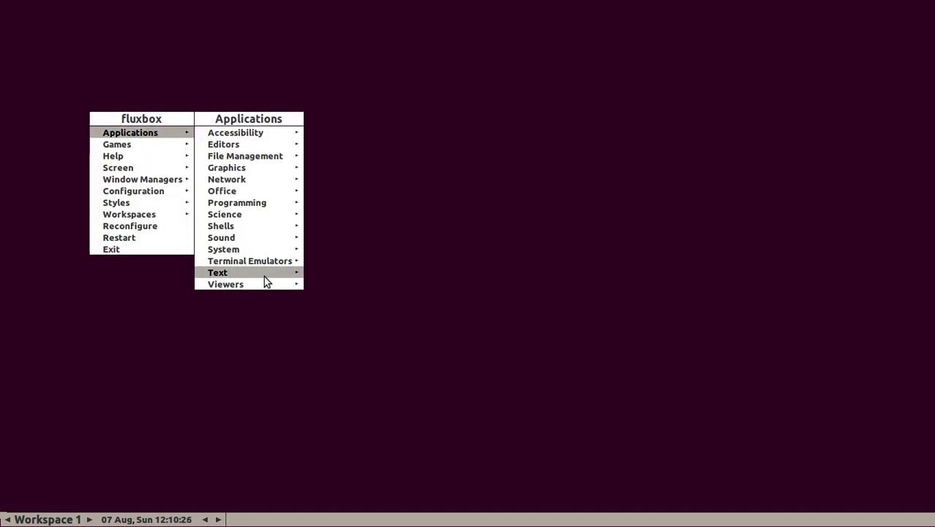
mouse_move(286, 265)
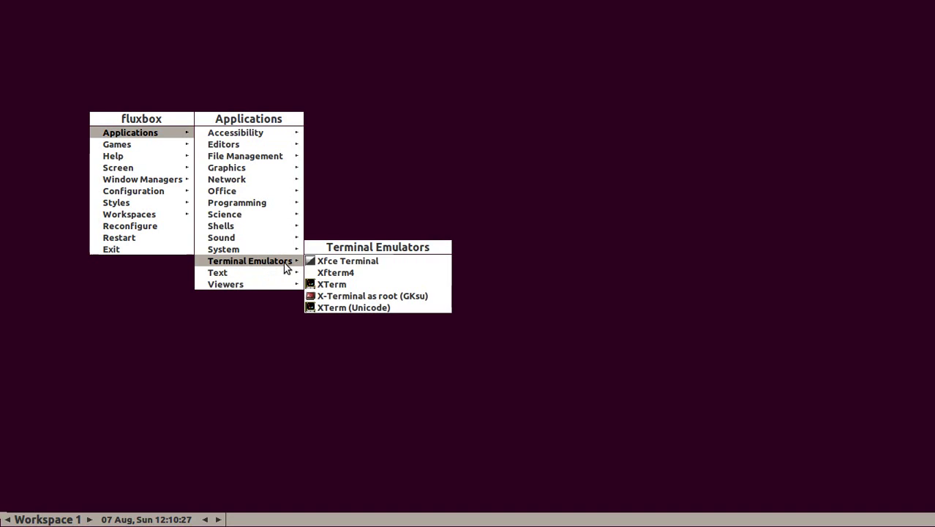
left_click(347, 265)
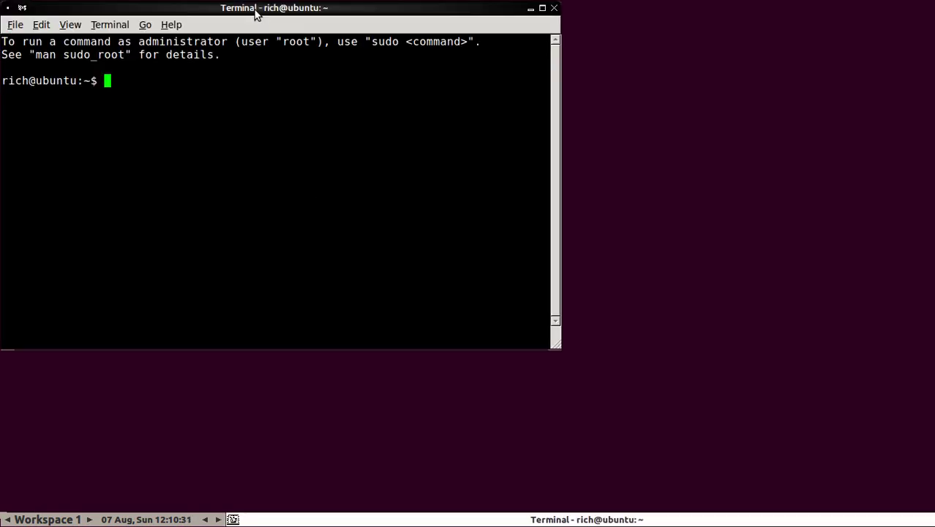
Step: Run ls -l, cd Pictures and list it, showing ferrari.jpg (156747 bytes)
type("ls ")
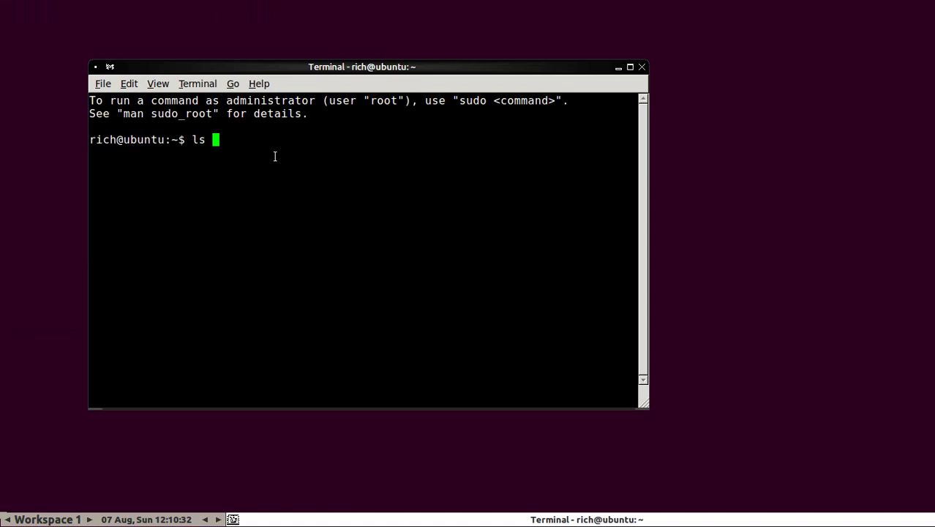
type("-l")
key("Return")
type("cd ")
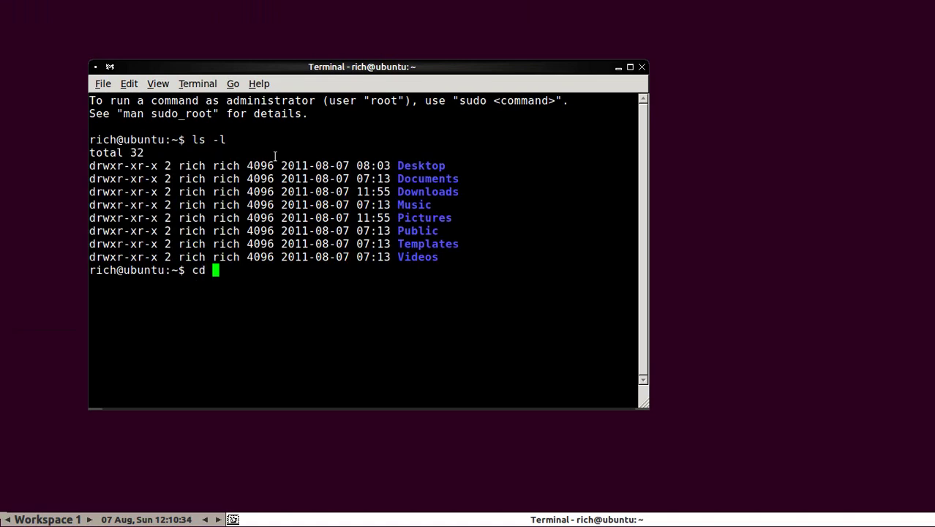
type("Pictures")
key("Return")
type("ls -l")
key("Return")
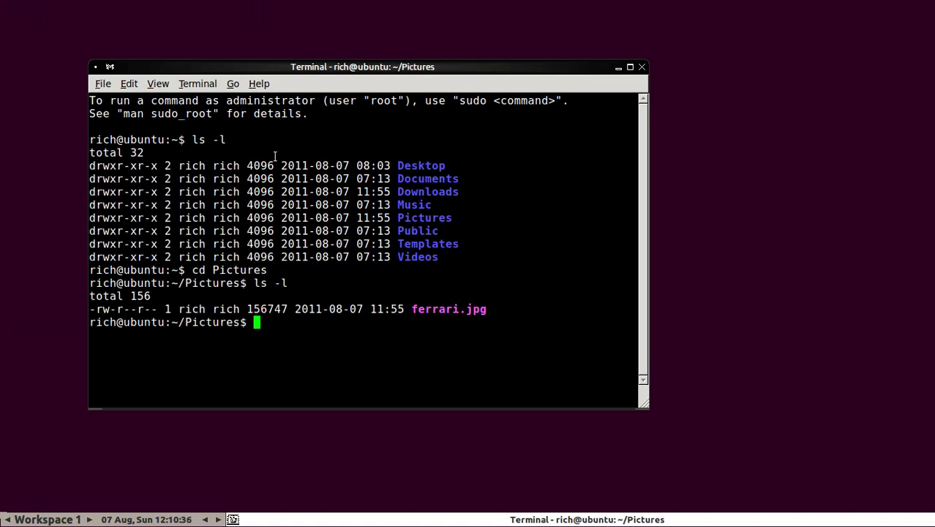
triple_click(480, 308)
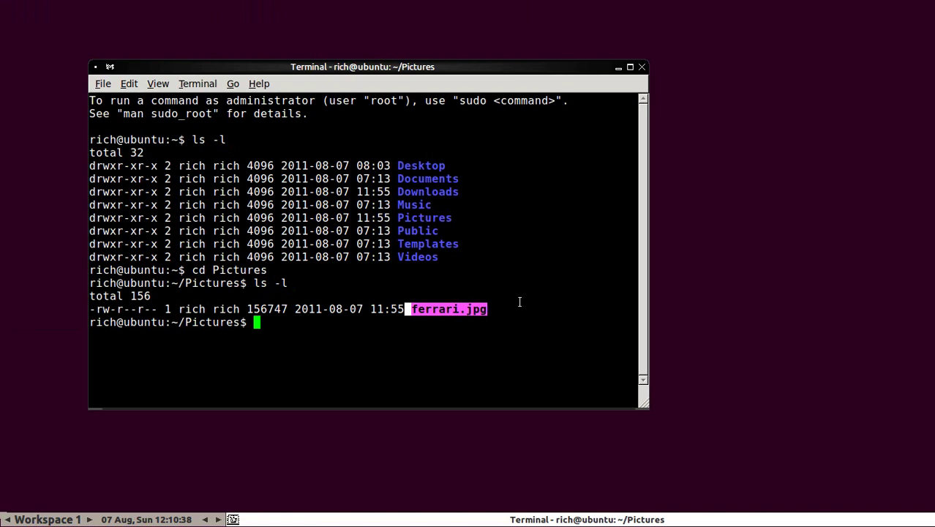
left_click(447, 308)
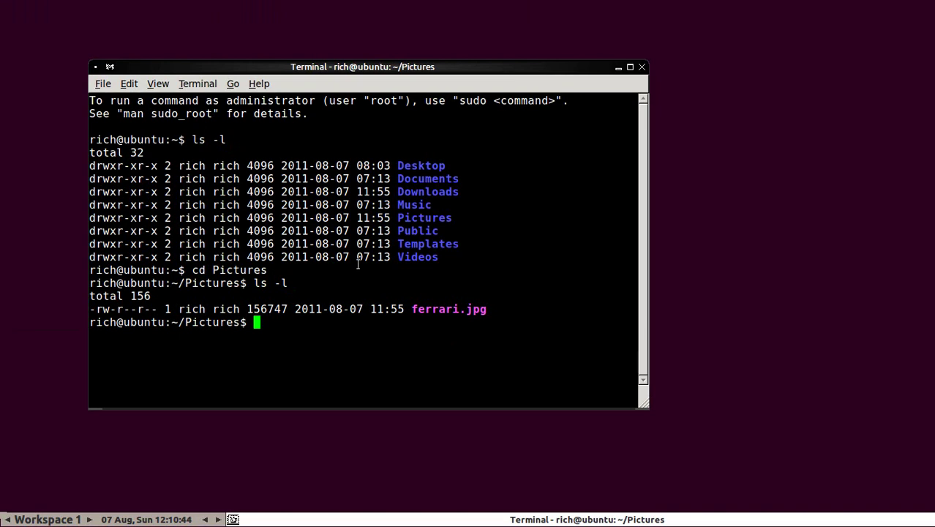
Step: Clear the terminal, run fbsetbg without options, dismiss its warning, and select 'fbsetbg -h'
type("clear")
key("Return")
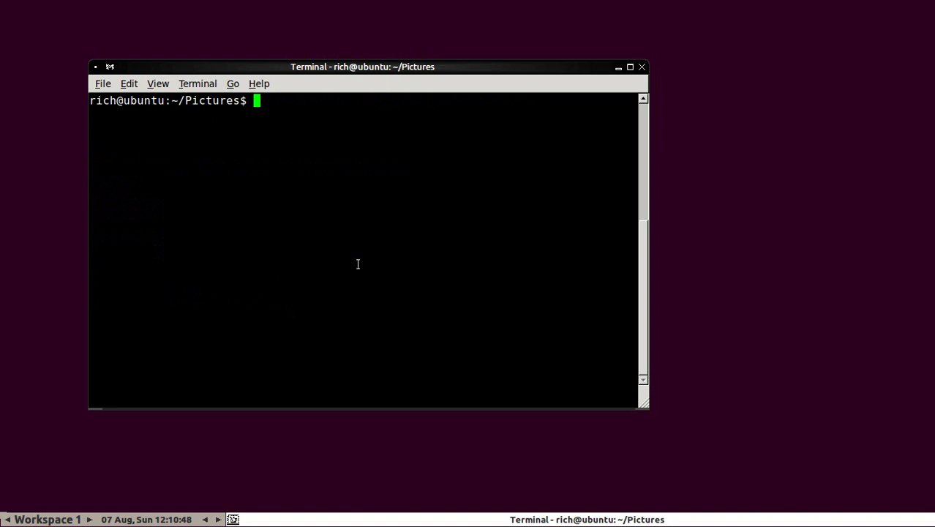
type("fbsetbg")
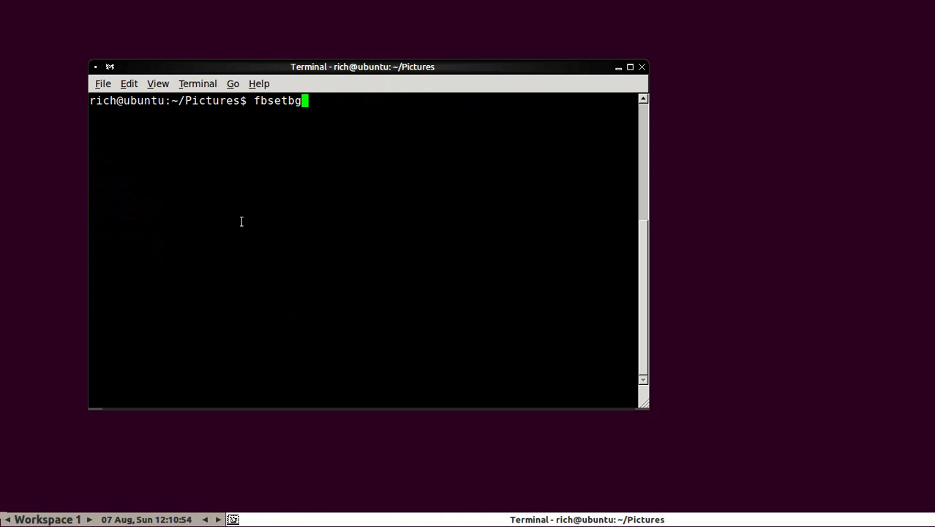
key("Return")
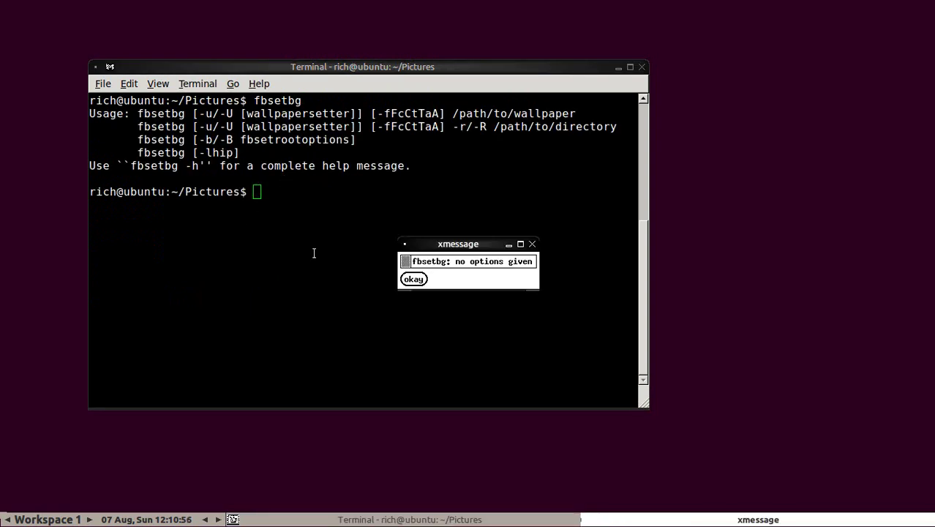
left_click(415, 280)
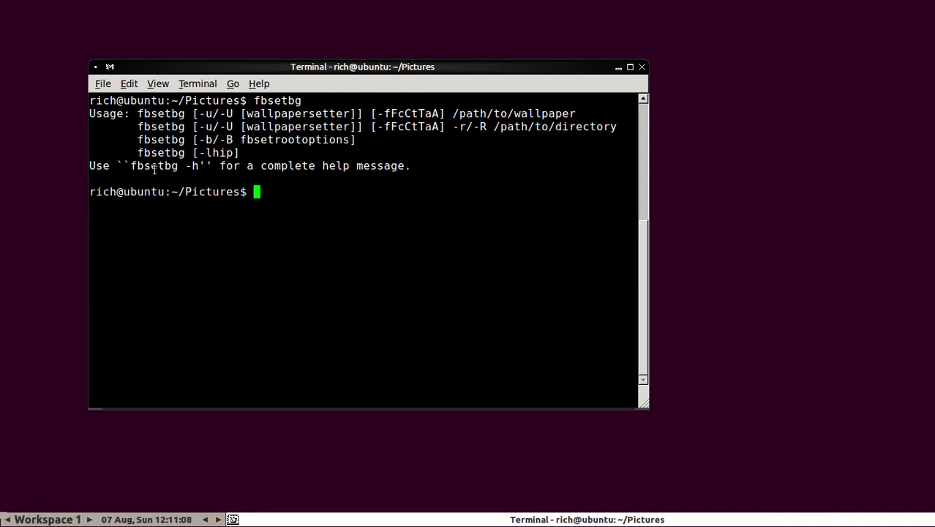
left_click_drag(132, 166, 195, 167)
Step: Copy the selected 'fbsetbg -h', paste it at the prompt, and run it
right_click(184, 167)
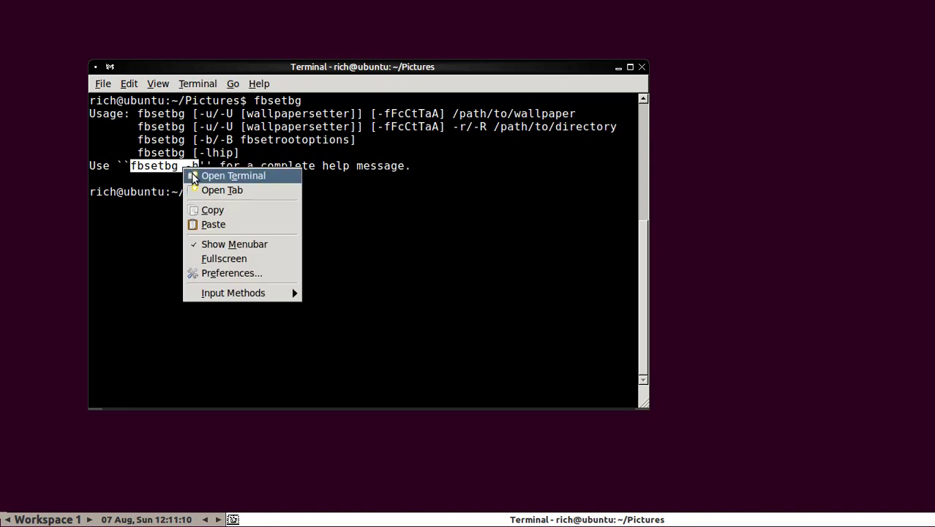
left_click(209, 209)
left_click(279, 192)
right_click(278, 192)
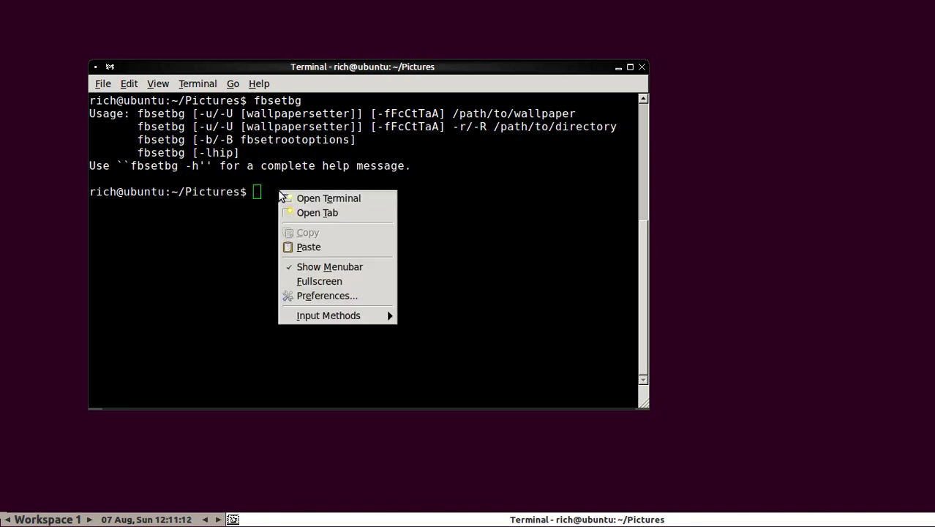
left_click(300, 247)
key("Return")
Step: Scroll through the help text, highlighting the tiled, fullscreen and -a wallpaper options
scroll(304, 240, "up", 10)
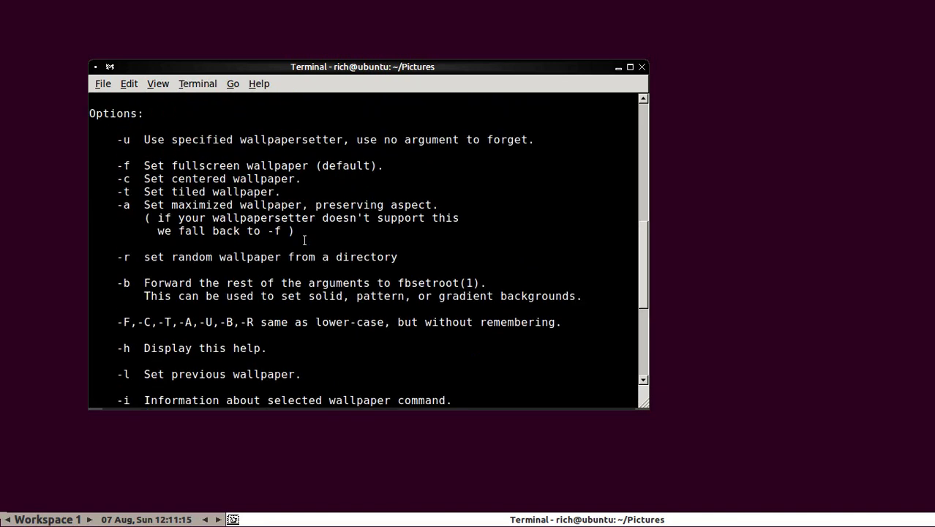
scroll(307, 235, "down", 3)
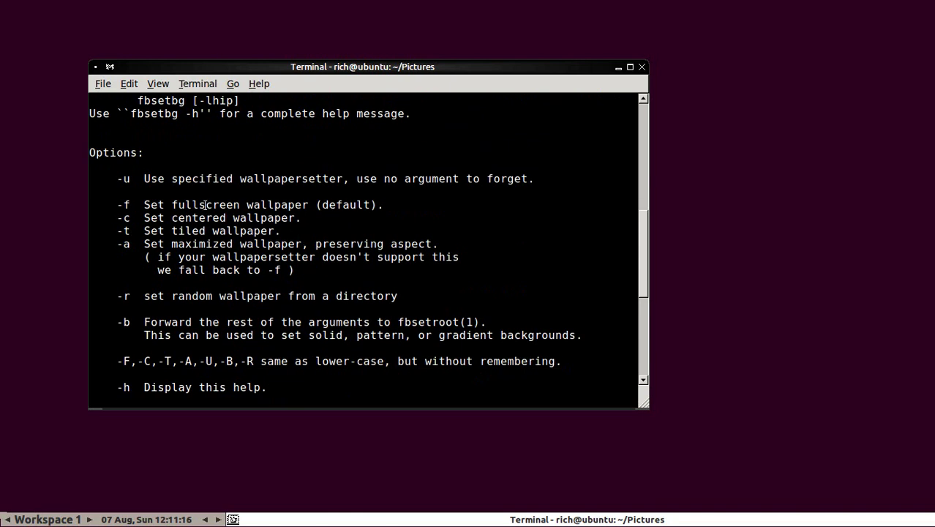
left_click_drag(151, 230, 261, 230)
left_click_drag(165, 217, 259, 205)
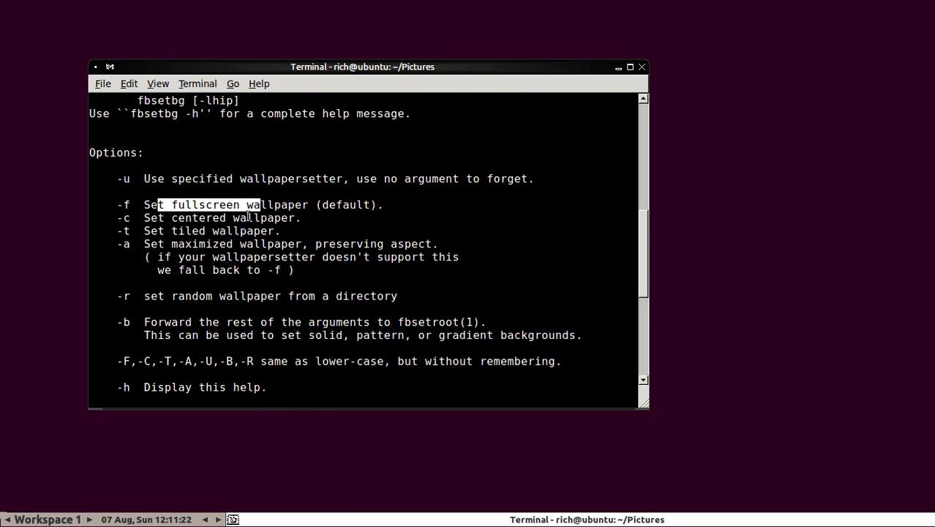
left_click_drag(135, 244, 110, 244)
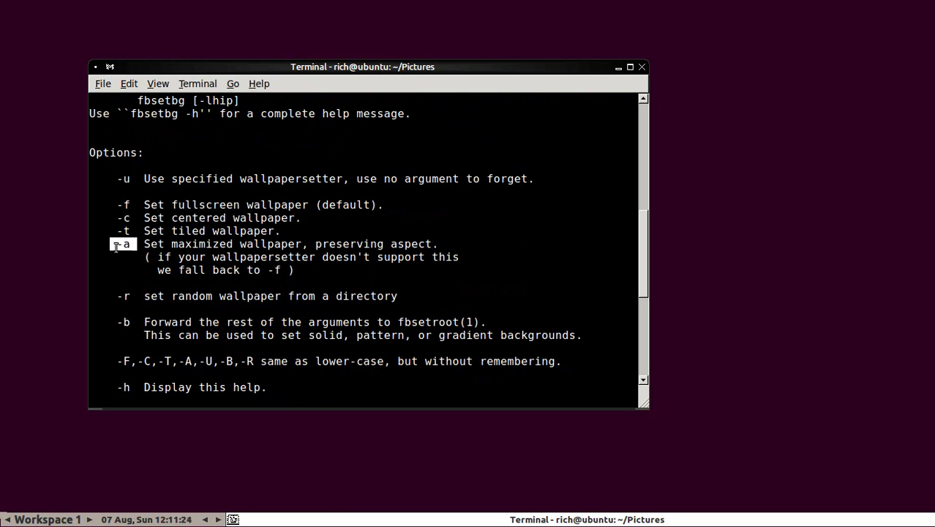
left_click(195, 247)
scroll(220, 246, "down", 7)
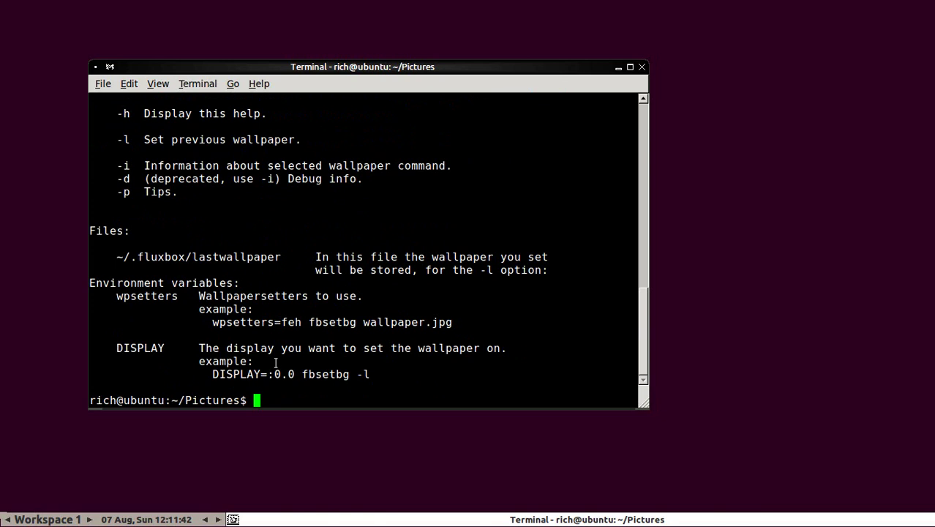
Step: Run pwd, then fbsetbg -a /home/rich/Pictures/ferrari.jpg, and check the desktop root menu
type("pwd")
key("Return")
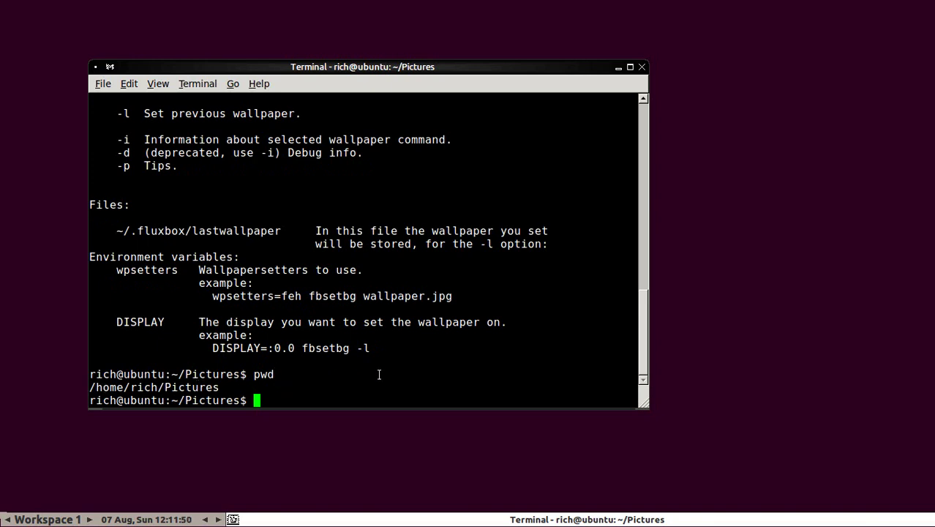
type("fbsetbg -a")
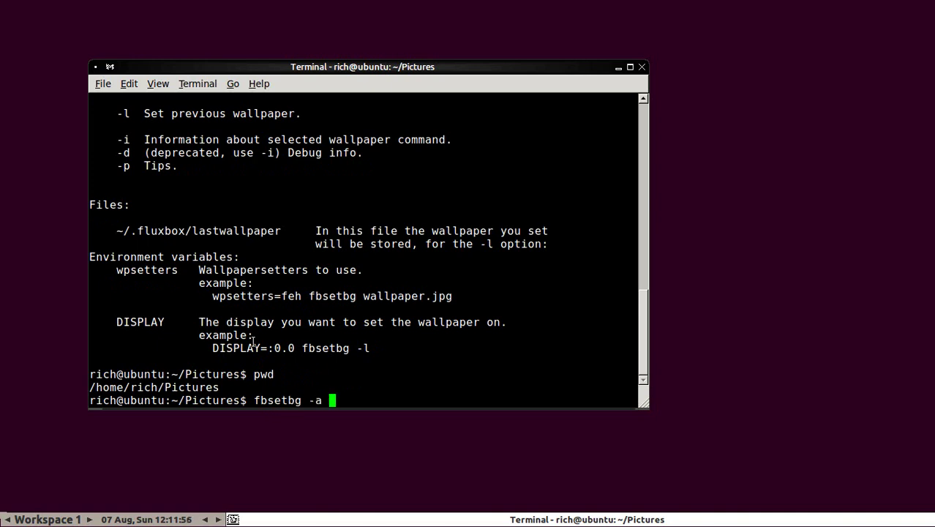
type(" /home/rich")
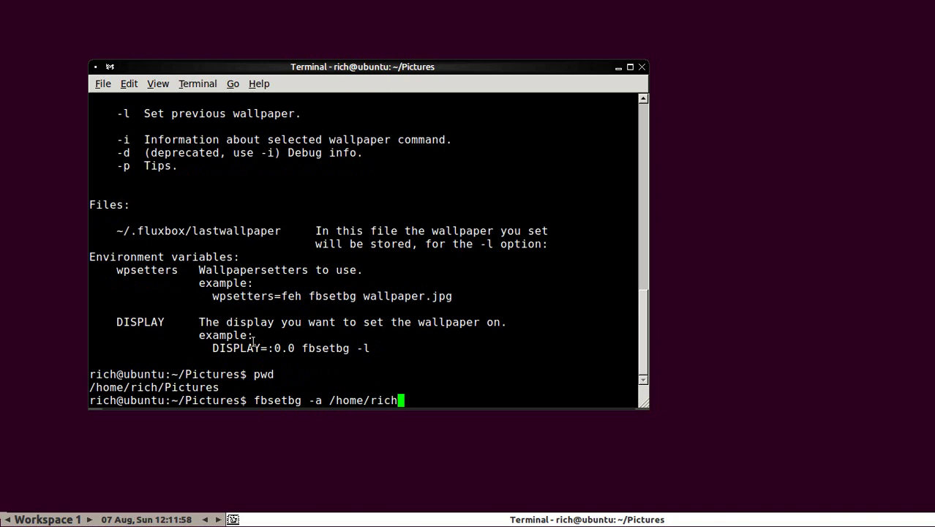
type("/Pictur")
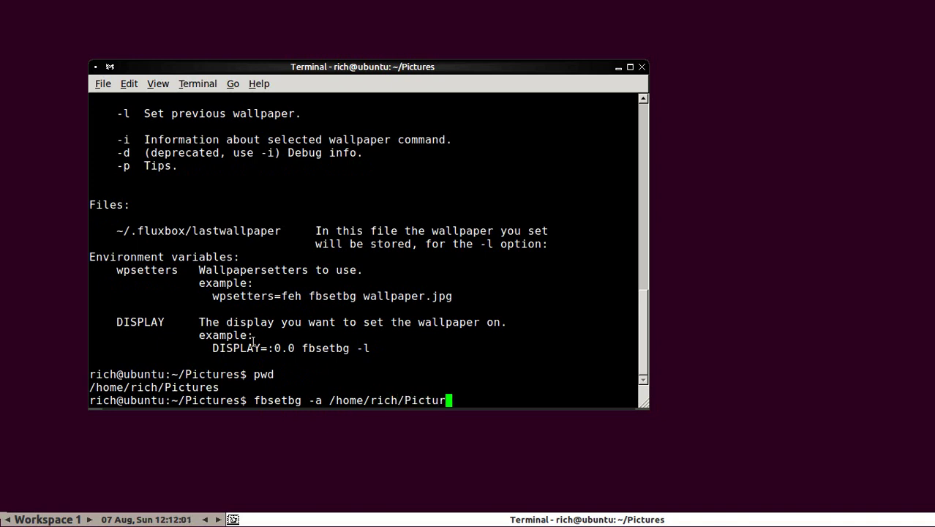
type("es/ferrari.jpg")
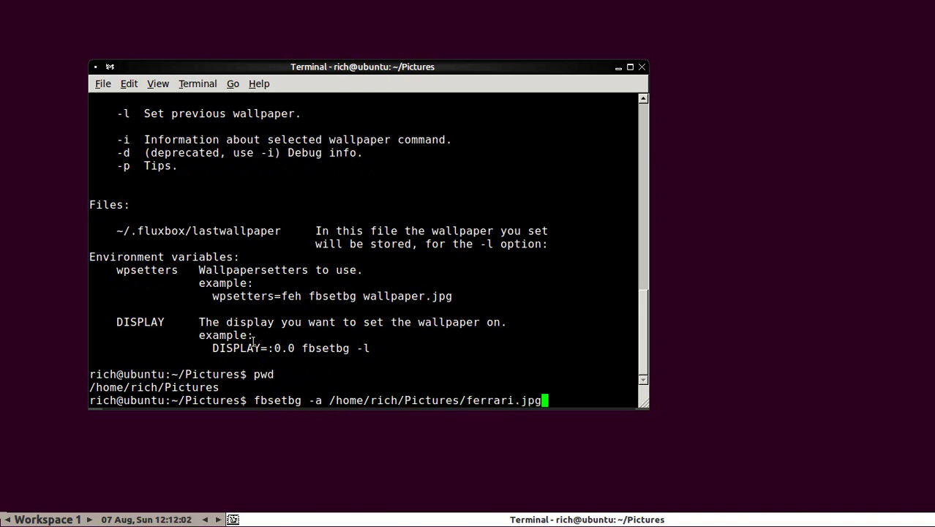
key("Return")
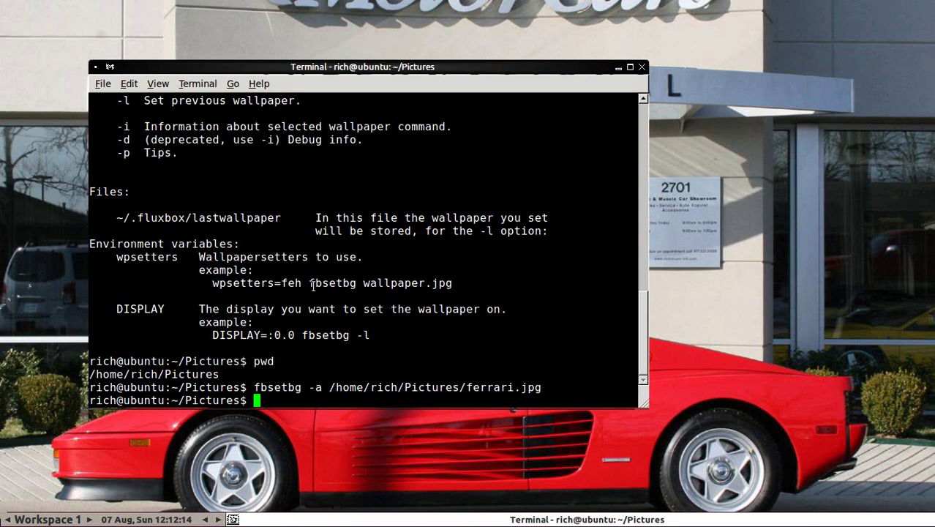
right_click(60, 129)
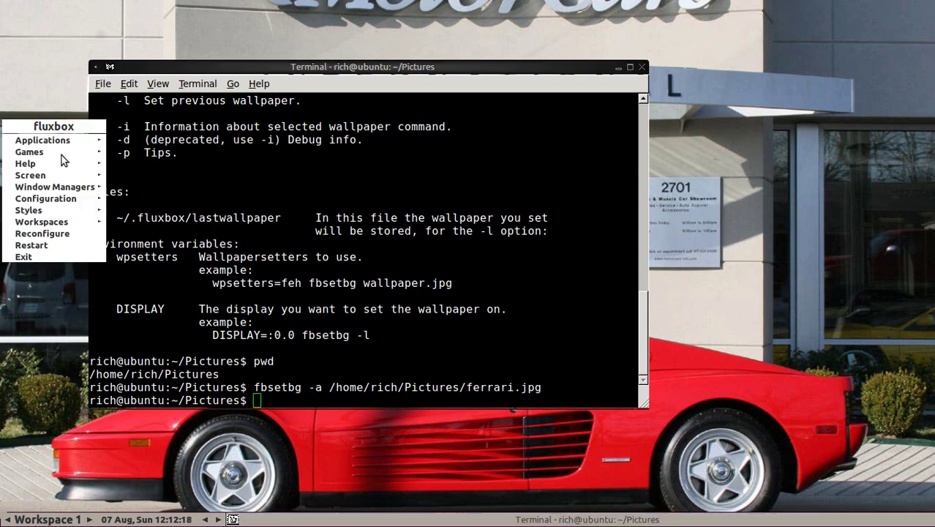
left_click(39, 98)
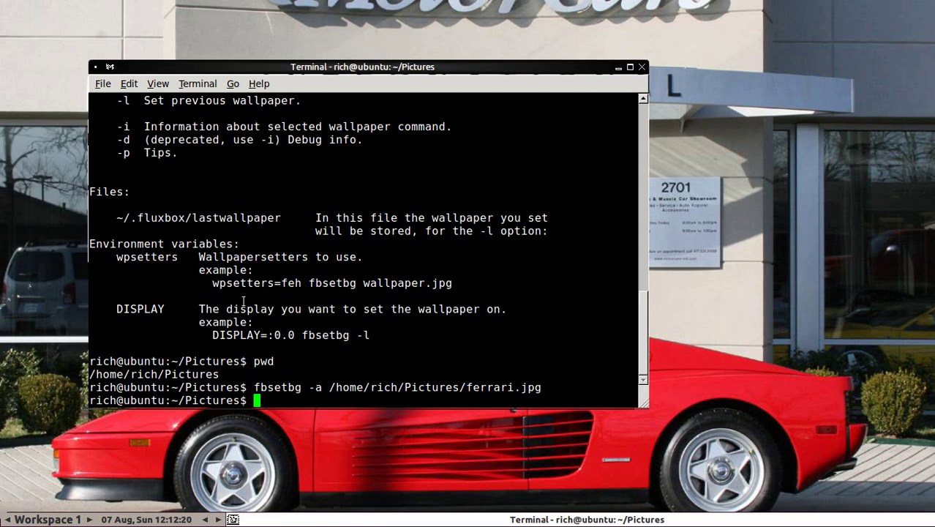
Step: Clear the screen, return home, and list it with ls -l and ls -la to find .fluxbox
type("clear")
key("Return")
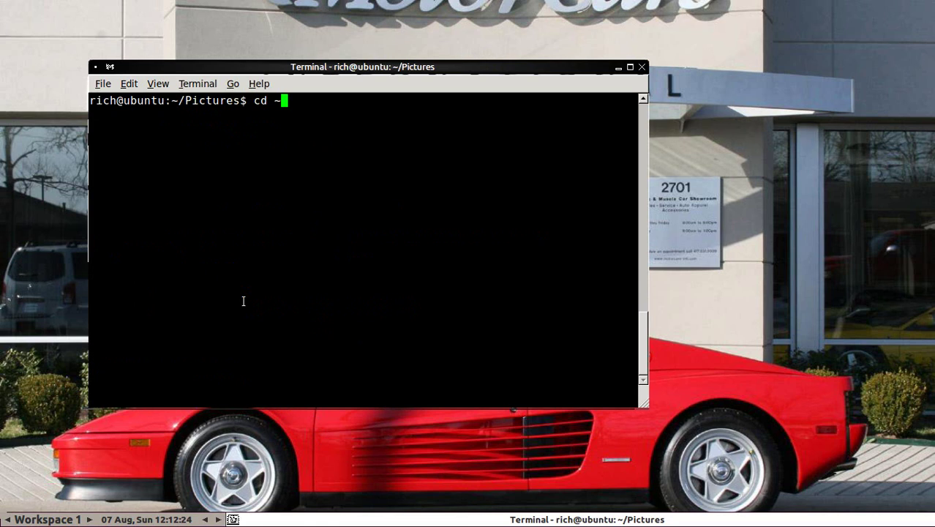
key("Return")
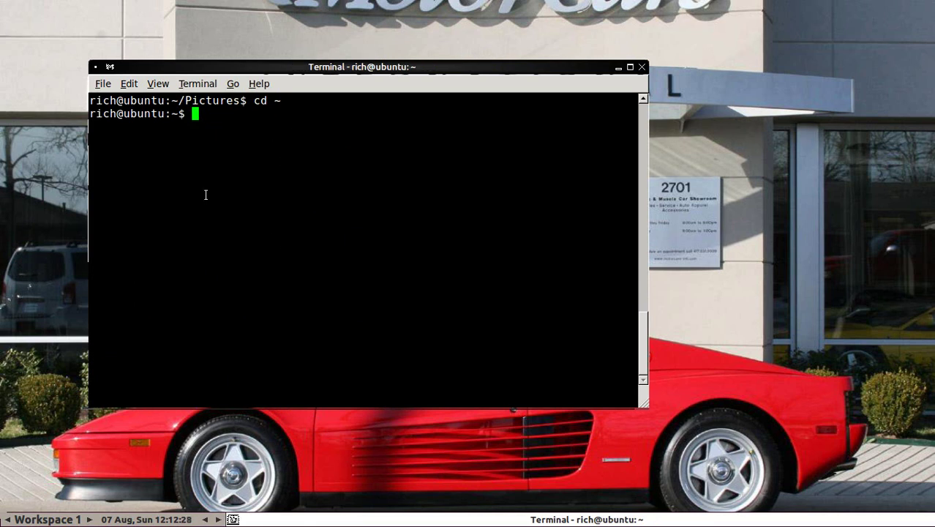
type("ls -l")
key("Return")
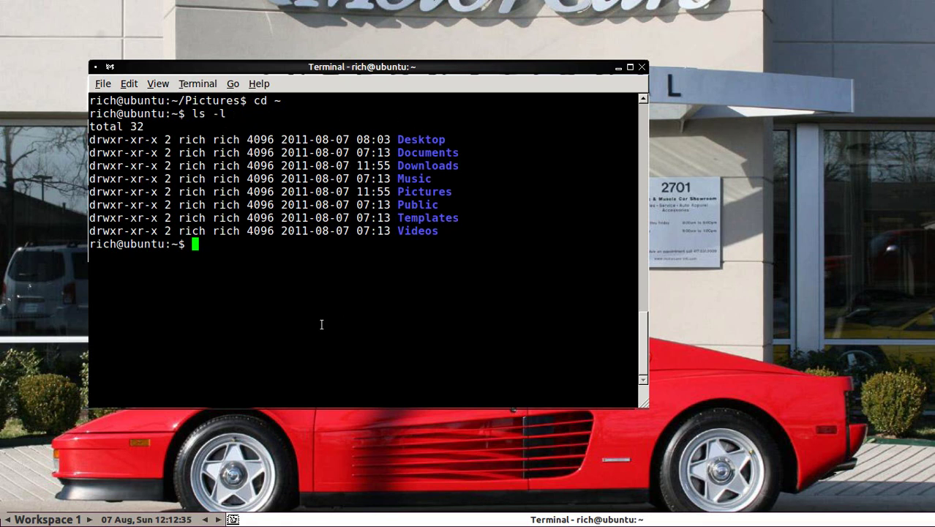
type("ls -la")
key("Return")
scroll(320, 322, "up", 9)
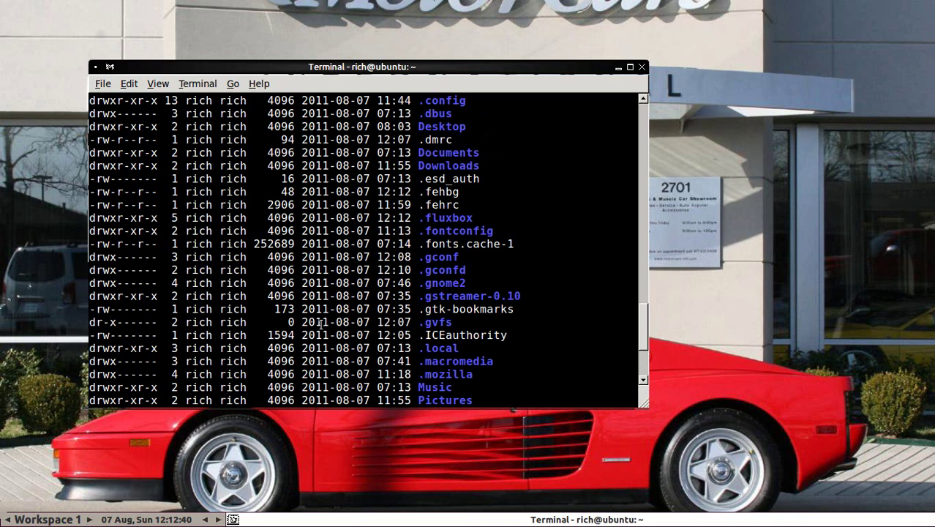
scroll(337, 251, "up", 1)
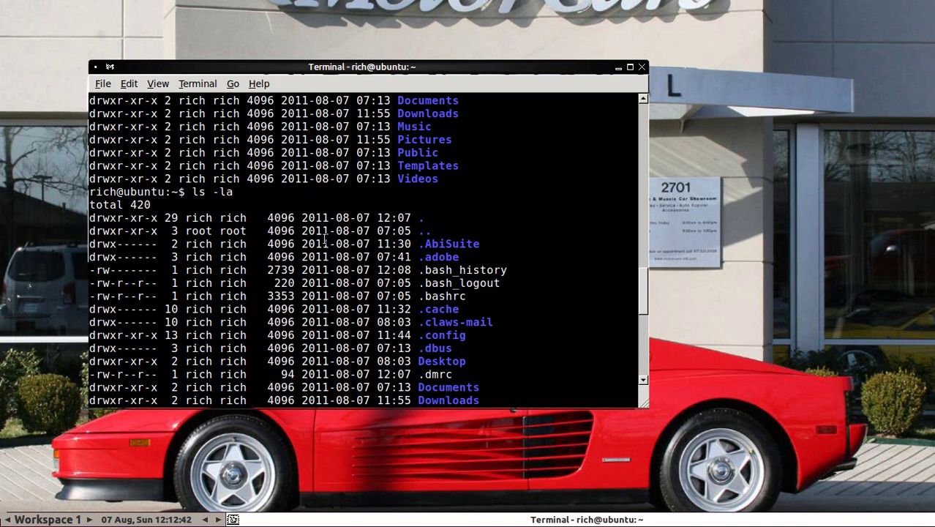
scroll(337, 245, "down", 4)
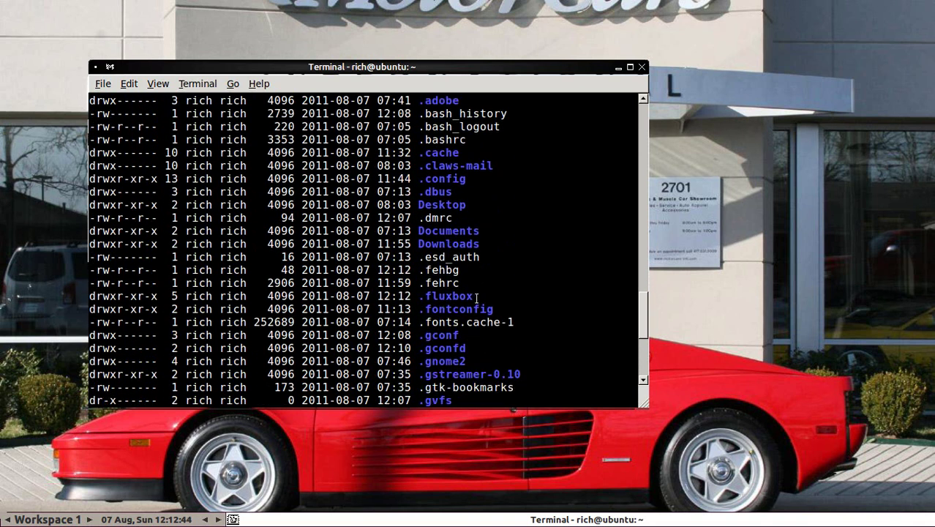
left_click_drag(476, 297, 419, 296)
left_click(366, 295)
scroll(308, 315, "down", 6)
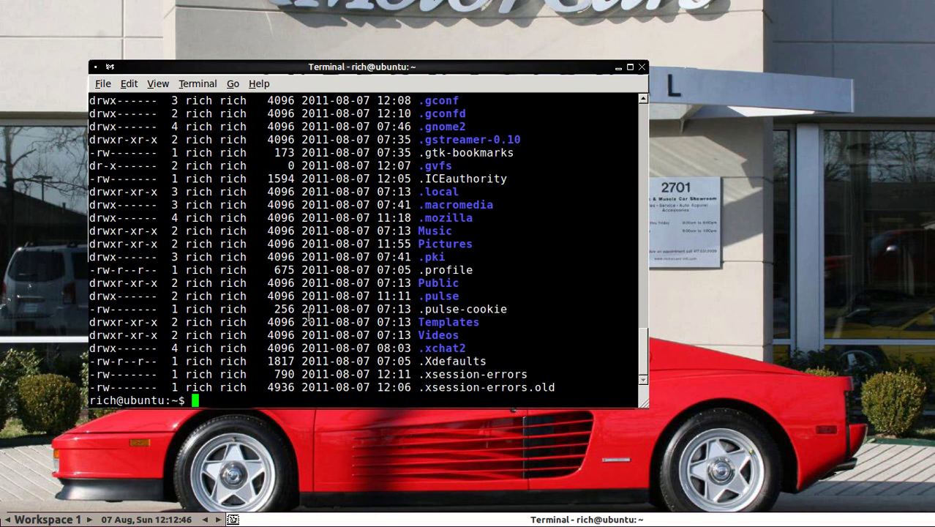
Step: Enter the .fluxbox folder, list its files with ls -l, and point out the menu file
type("cd .flubox")
key("Return")
type("cd .")
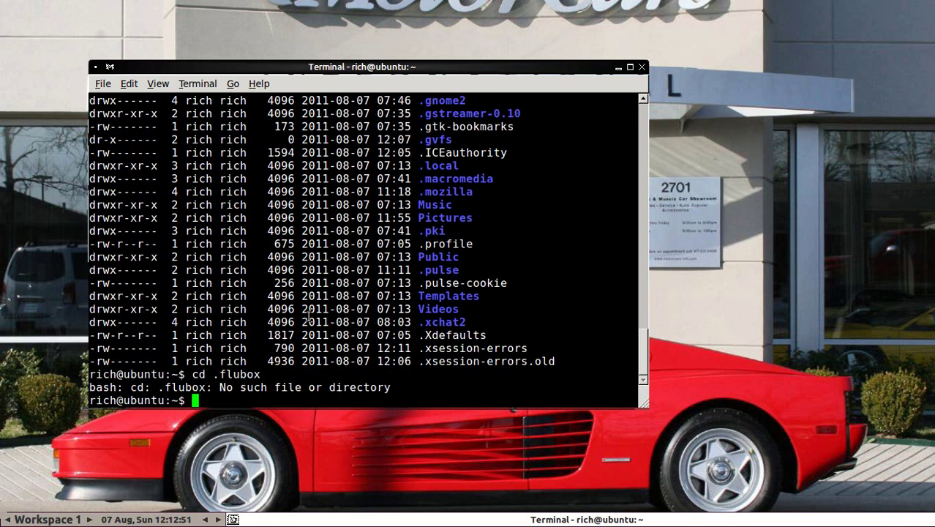
type("fluxbox")
key("Return")
type("ls -l")
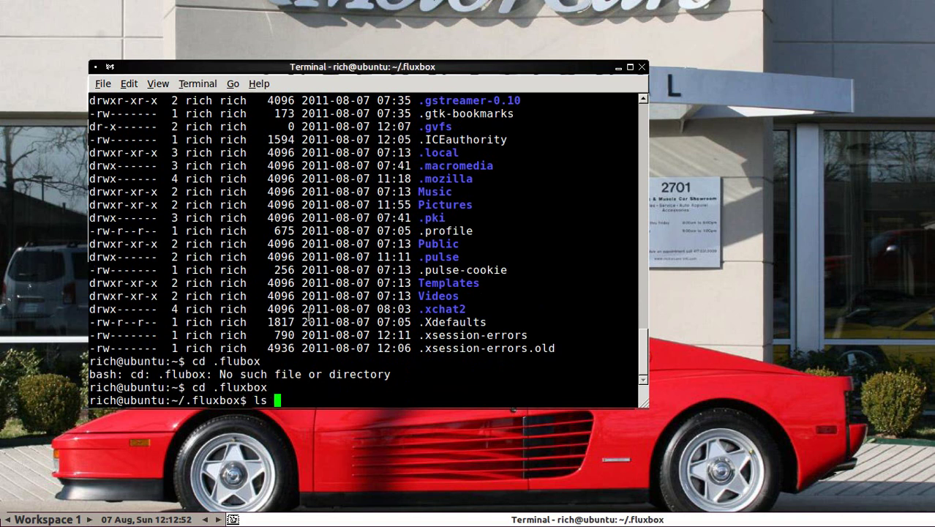
key("Return")
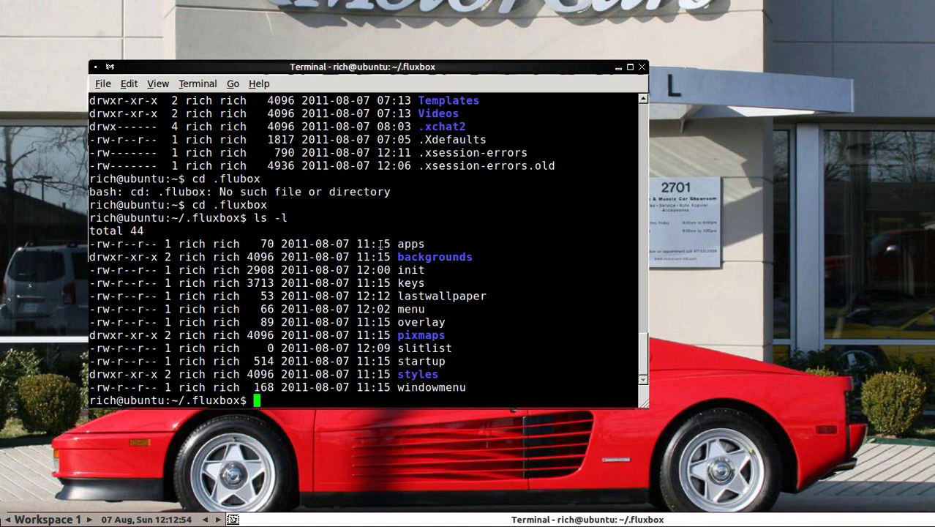
left_click_drag(400, 308, 430, 309)
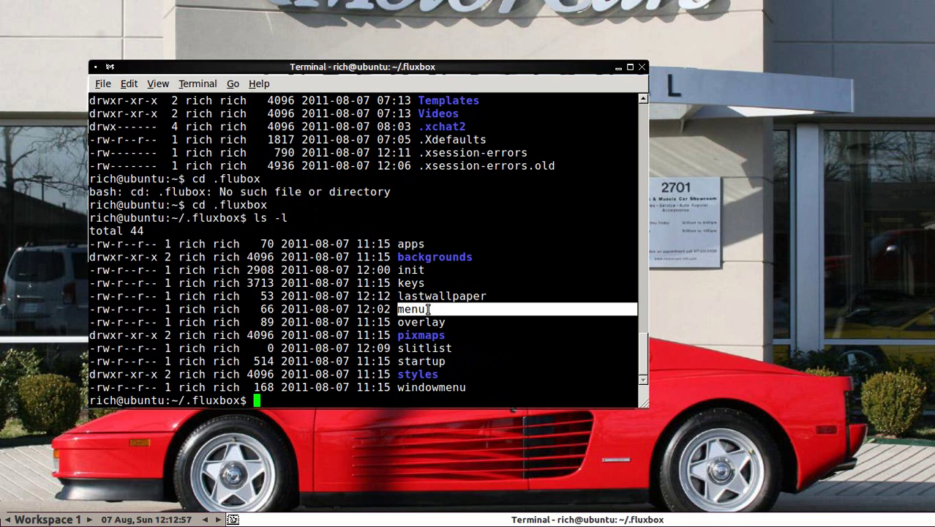
left_click(437, 309)
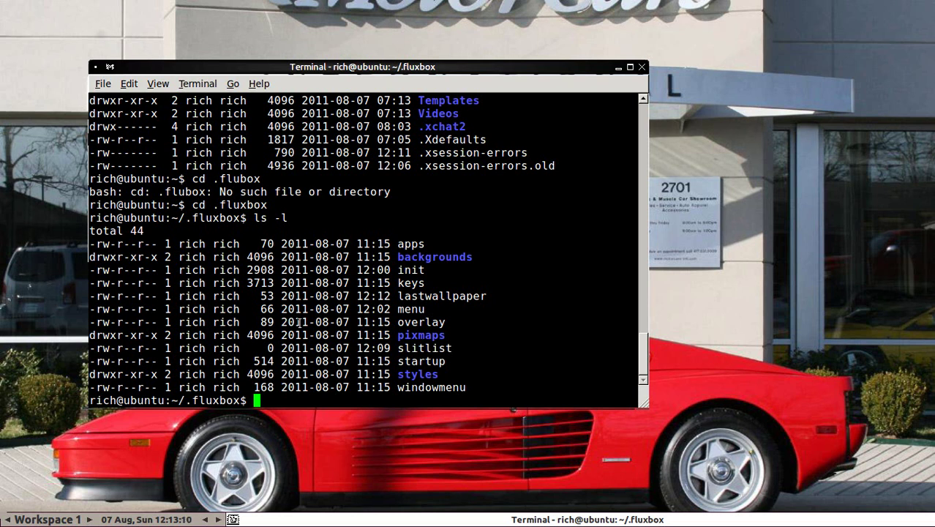
Step: Open the menu file with 'mousepad menu &' and copy its /etc/X11/fluxbox/fluxbox-menu include path
type("mousepad ")
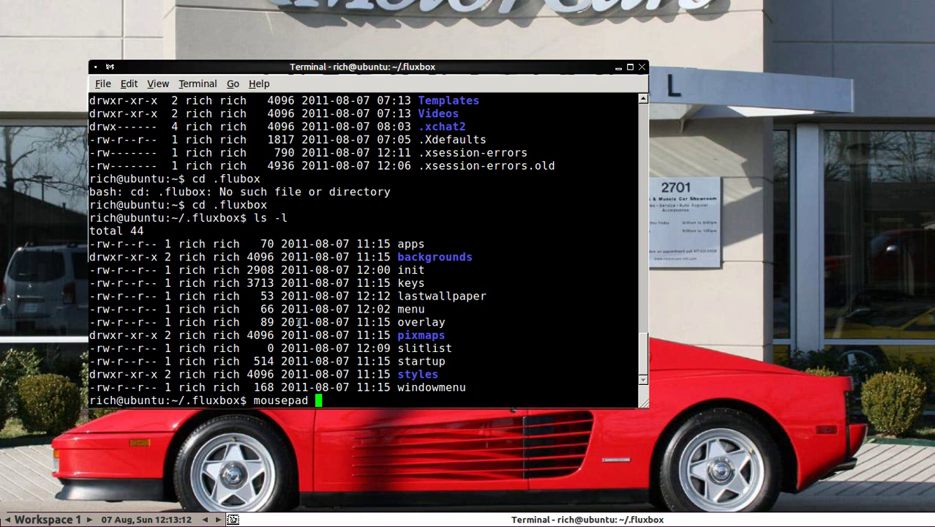
type("menu &")
key("Return")
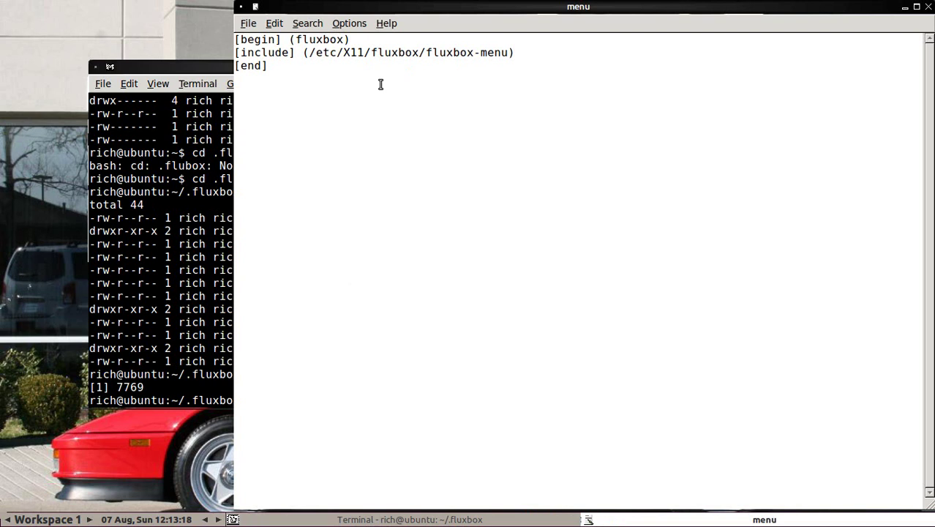
left_click_drag(310, 53, 507, 52)
left_click(495, 53)
left_click_drag(311, 53, 511, 53)
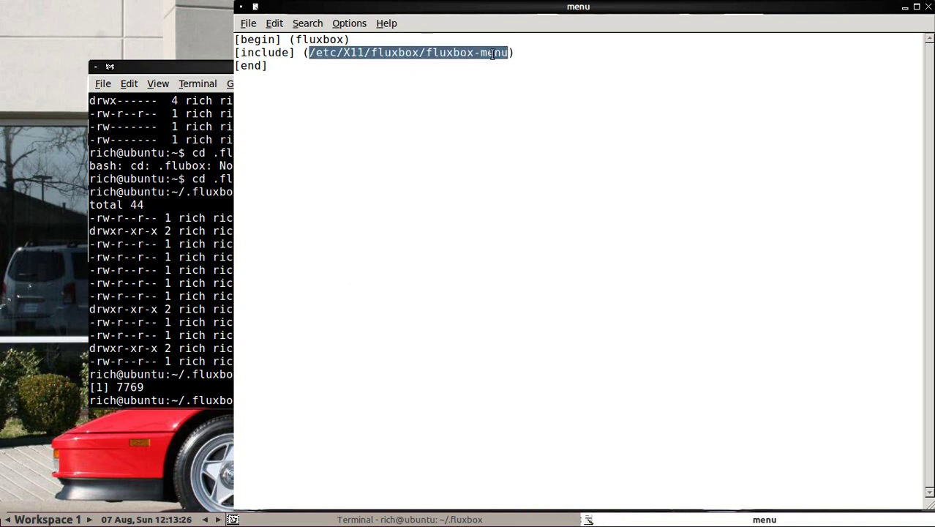
right_click(489, 53)
left_click(512, 76)
Step: Open /etc/X11/fluxbox/fluxbox-menu in Mousepad by editing the previous mousepad command with the pasted path
left_click(192, 275)
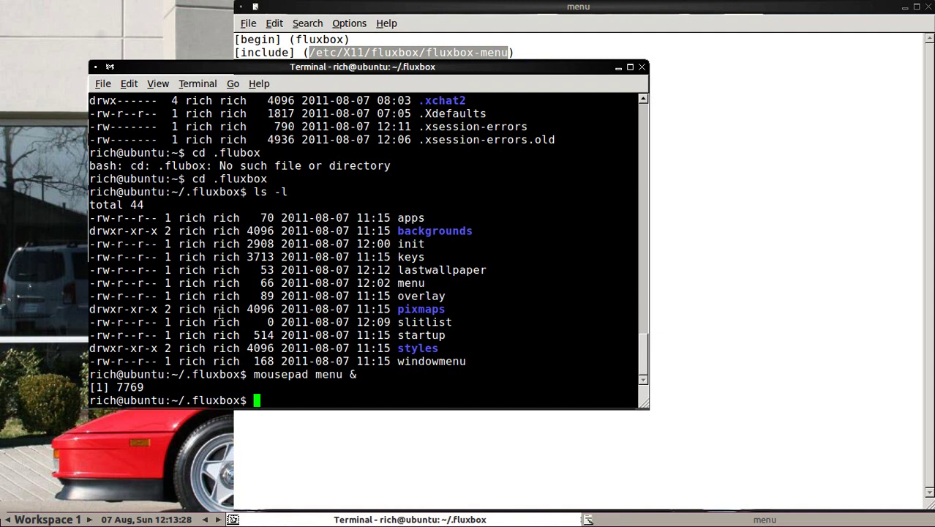
key("Up")
key("BackSpace")
key("BackSpace")
key("BackSpace")
key("BackSpace")
key("BackSpace")
key("BackSpace")
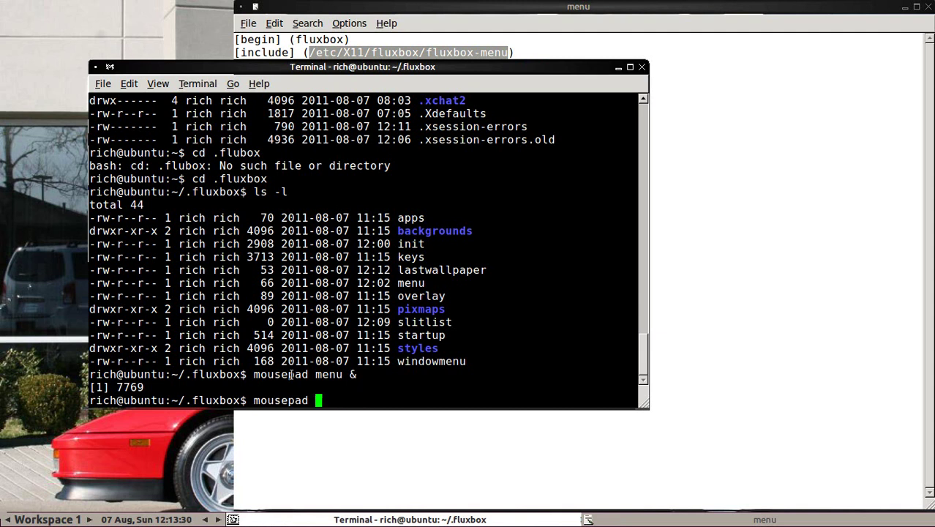
right_click(335, 396)
left_click(362, 321)
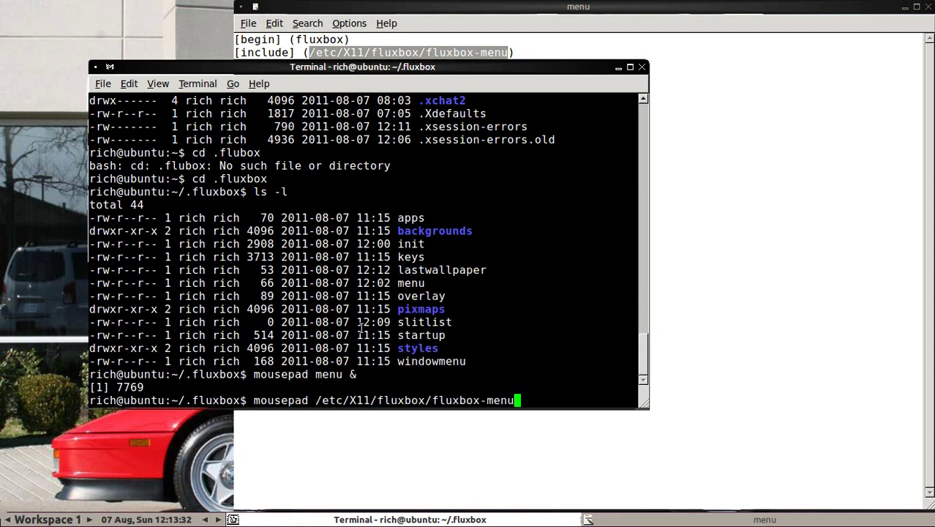
type("&")
key("Return")
key("alt+Tab")
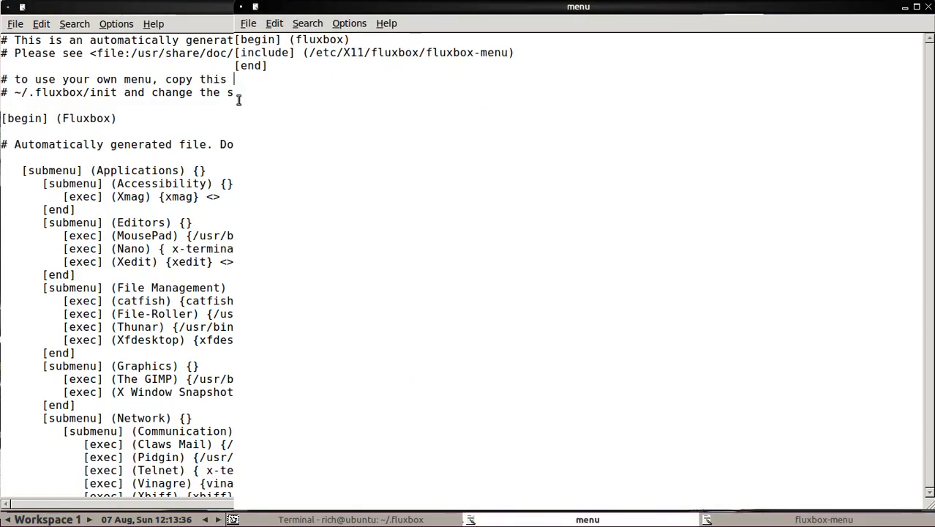
Step: Review the system menu file's Applications lines and its comment about copying to ~/.fluxbox/menu
left_click_drag(327, 9, 543, 38)
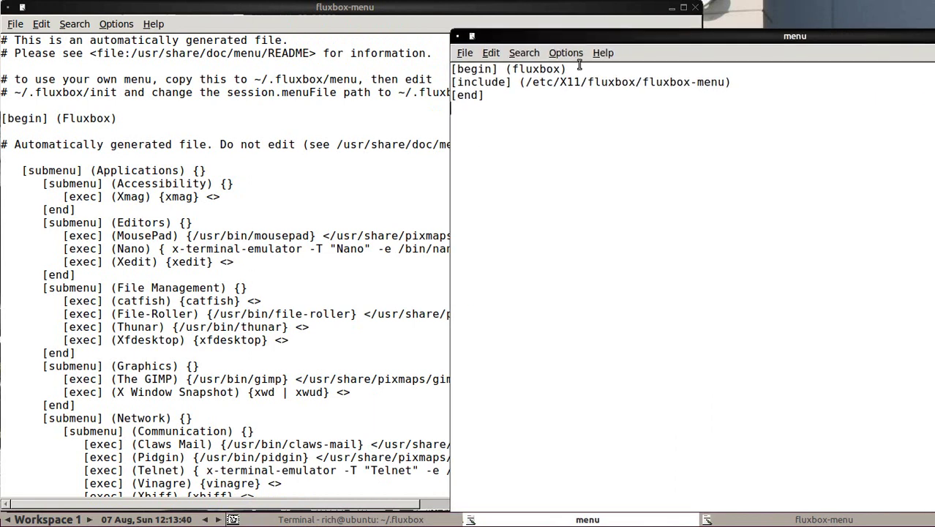
left_click(162, 131)
left_click_drag(63, 183, 139, 174)
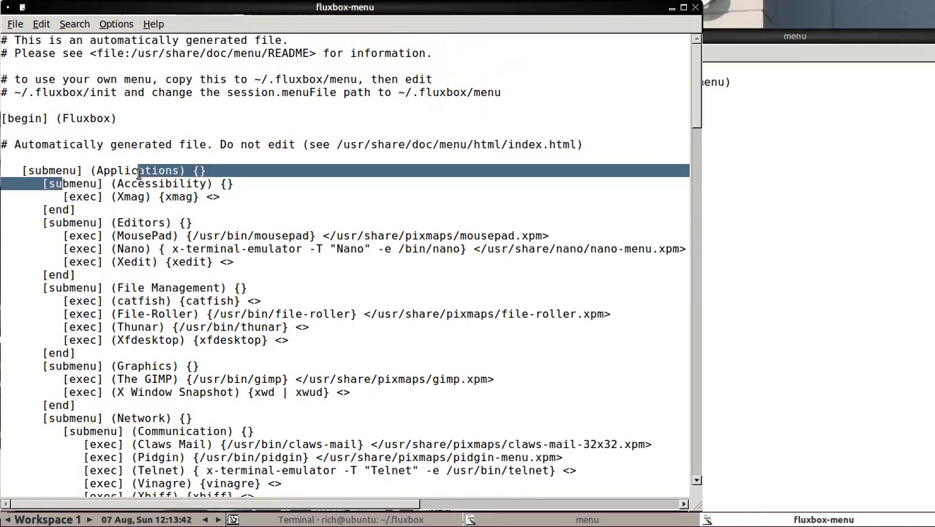
key("Right")
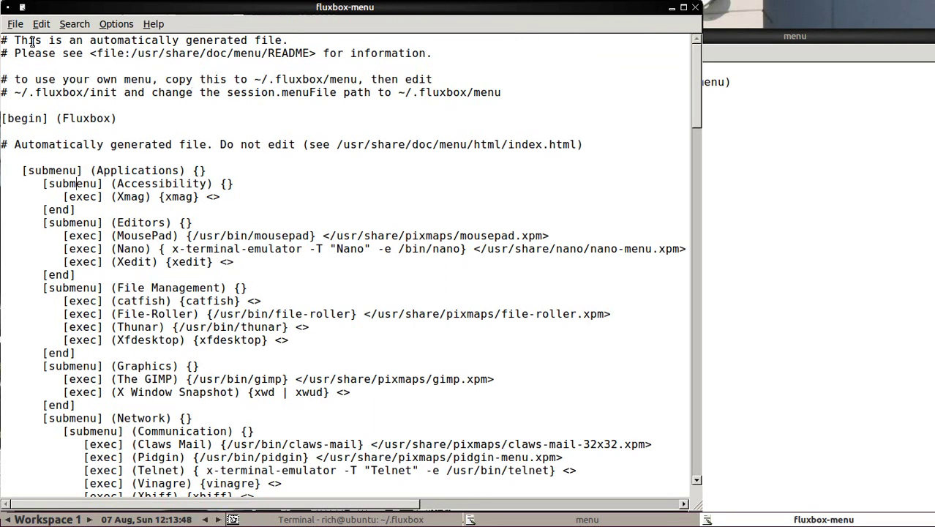
left_click_drag(33, 41, 221, 53)
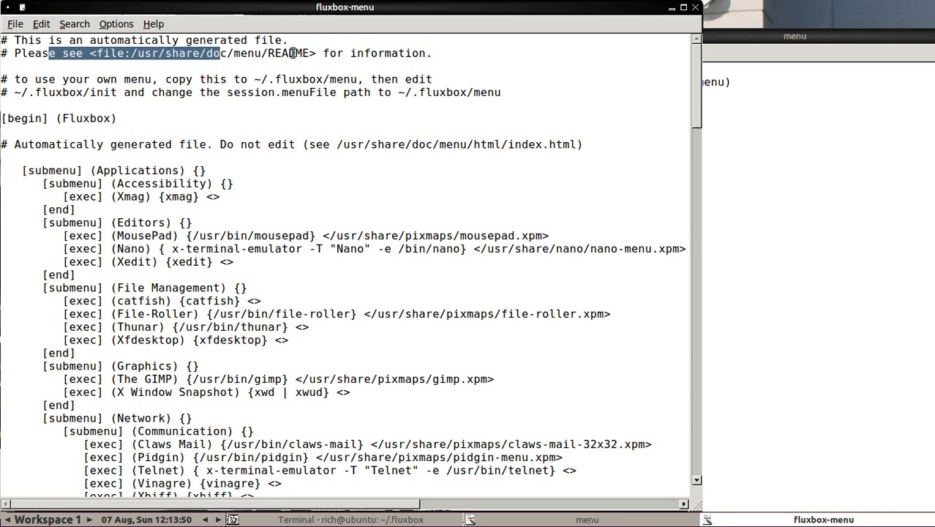
left_click_drag(31, 79, 310, 82)
left_click(310, 82)
left_click_drag(142, 79, 306, 82)
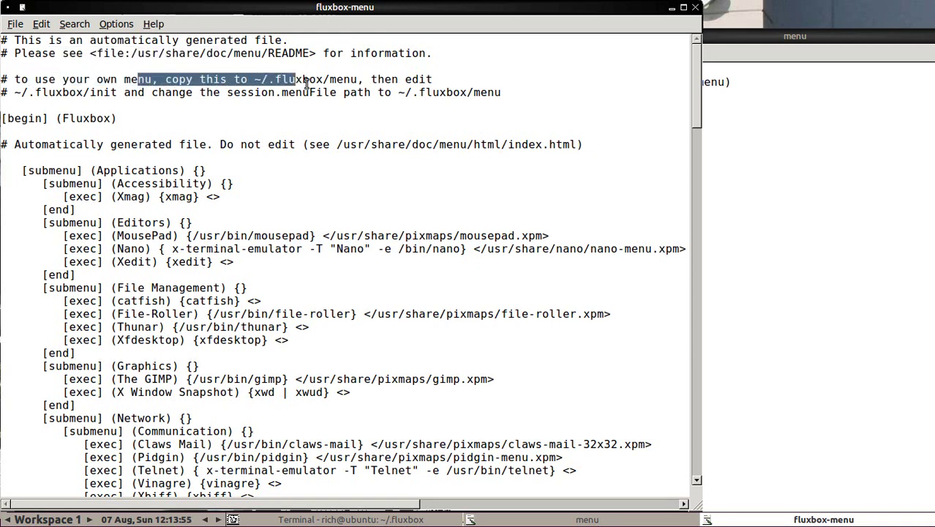
Step: Compare both menu files, highlight the MousePad entry, move the system file aside, and check the root menu
left_click(765, 154)
left_click(376, 120)
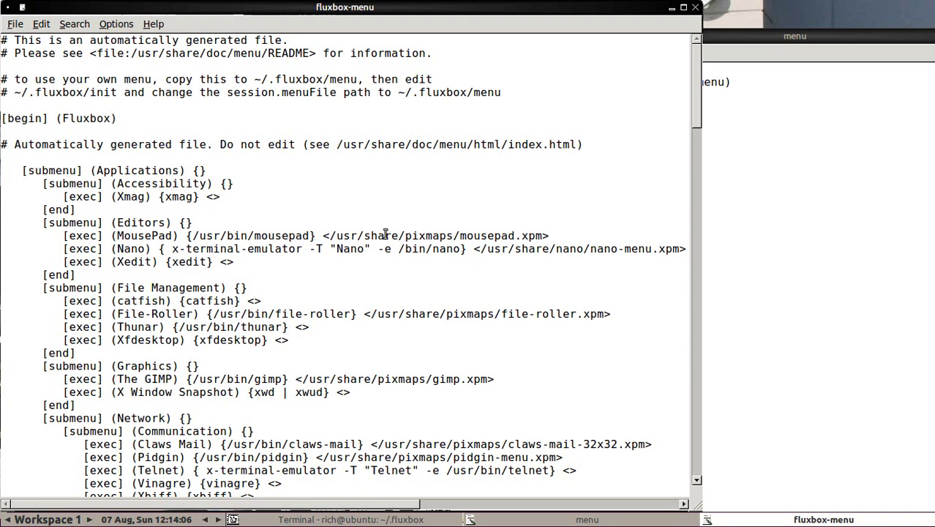
left_click(781, 182)
left_click(353, 147)
scroll(120, 199, "down", 3)
scroll(121, 196, "up", 2)
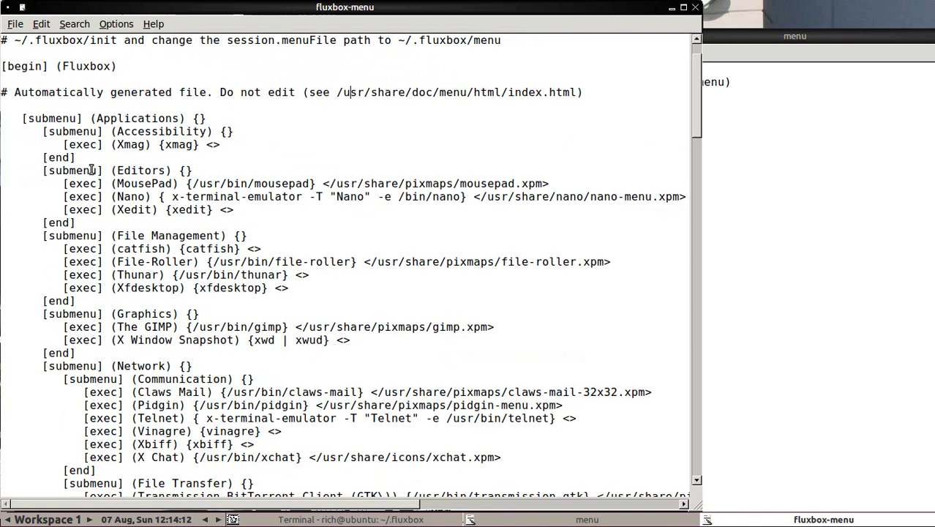
left_click_drag(65, 183, 302, 184)
left_click(308, 184)
left_click_drag(433, 11, 535, 89)
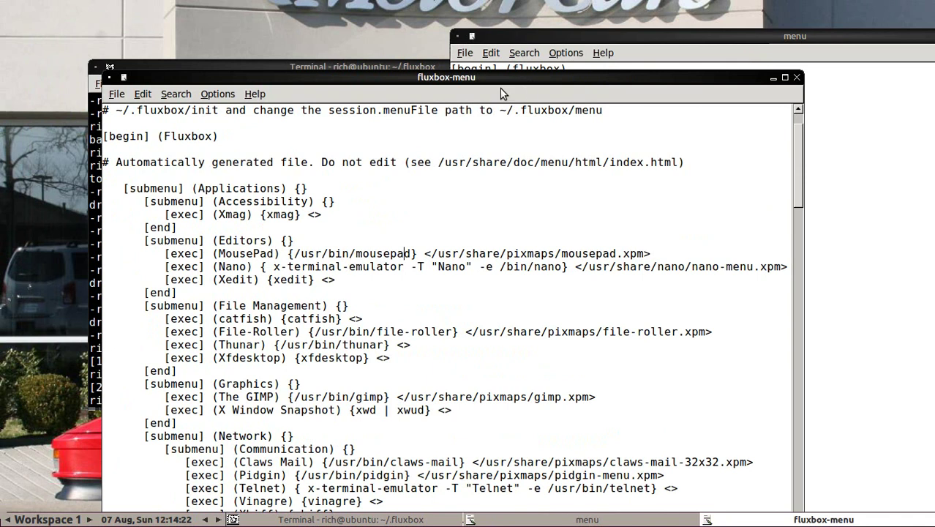
right_click(34, 42)
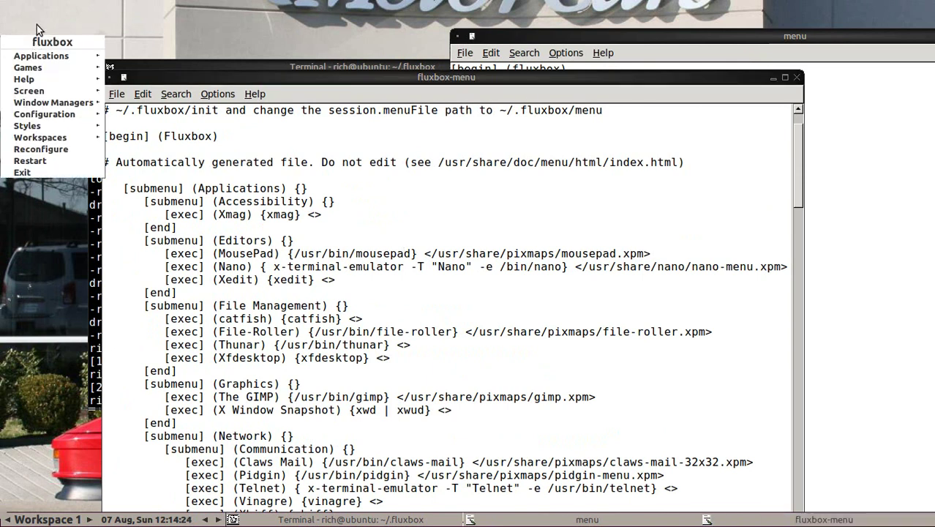
left_click(45, 20)
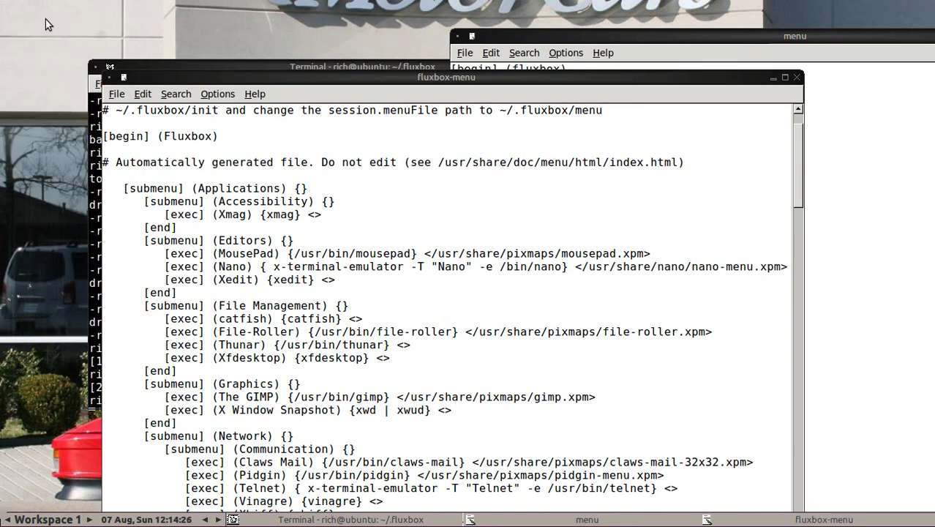
Step: Raise the custom menu file and insert an empty line below [begin]
left_click(837, 184)
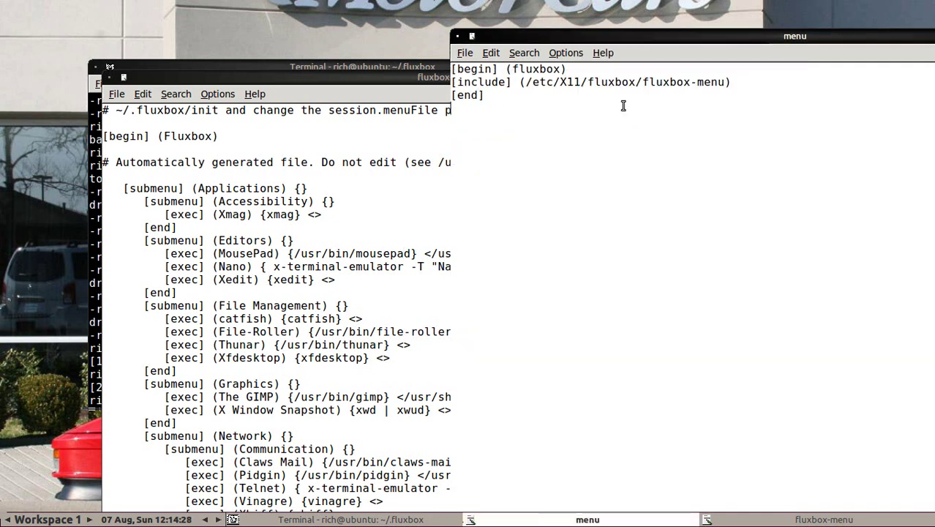
right_click(48, 20)
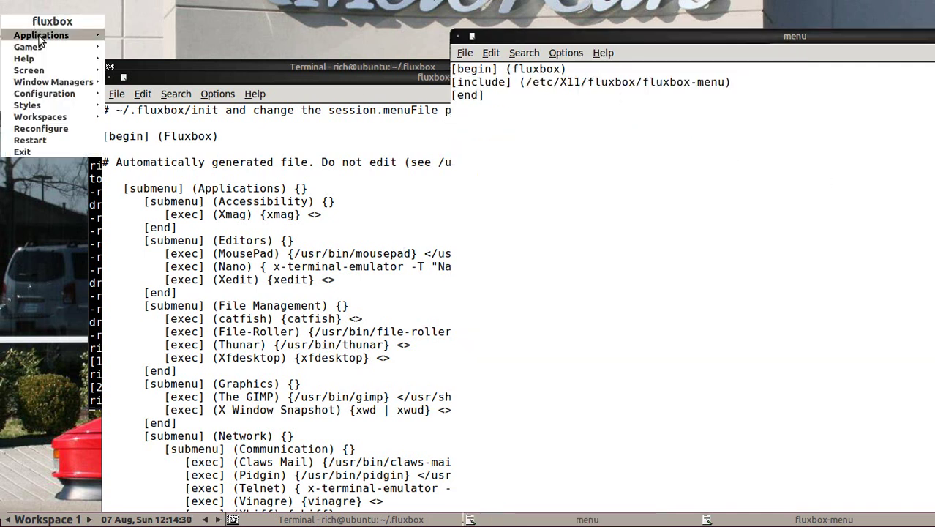
left_click(341, 31)
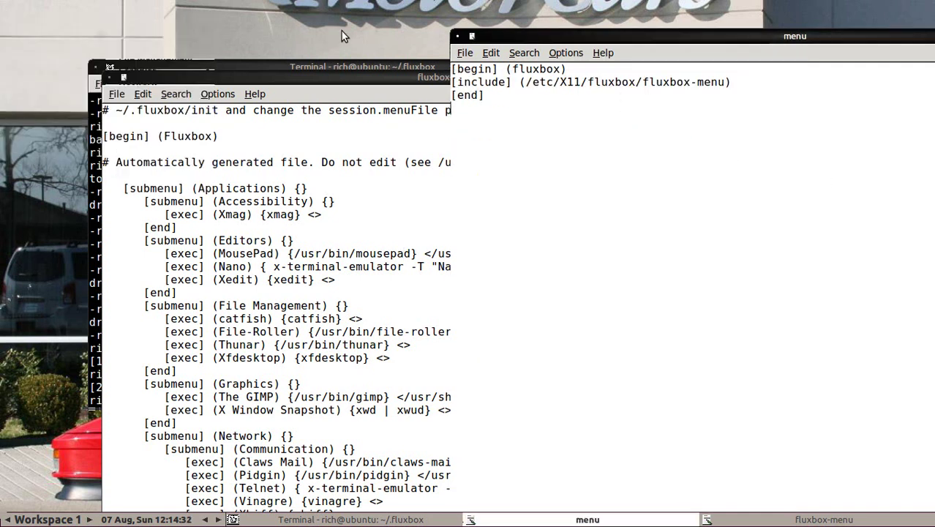
left_click(567, 69)
key("Return")
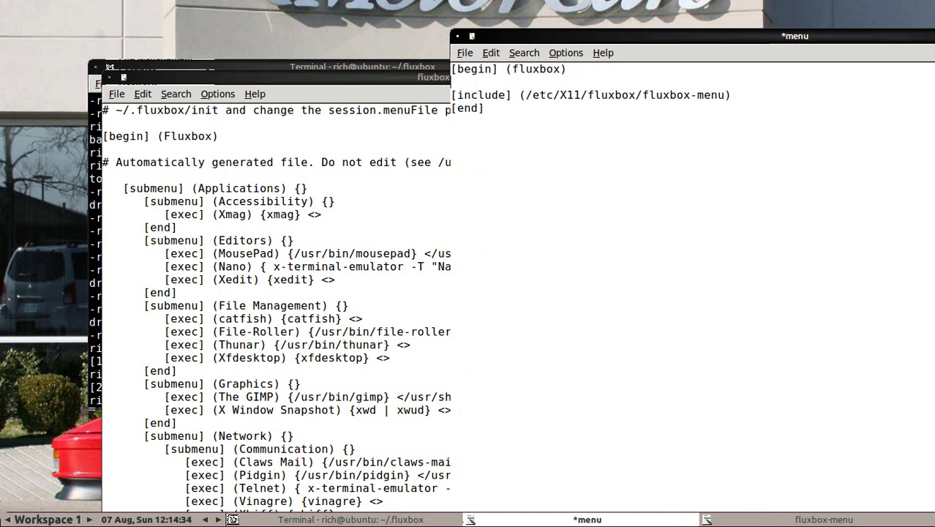
left_click_drag(458, 95, 501, 95)
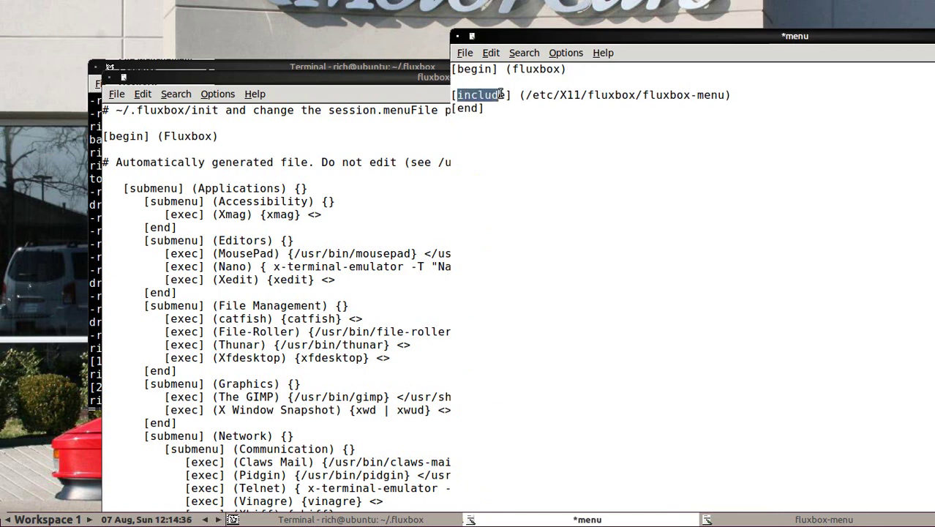
left_click(497, 100)
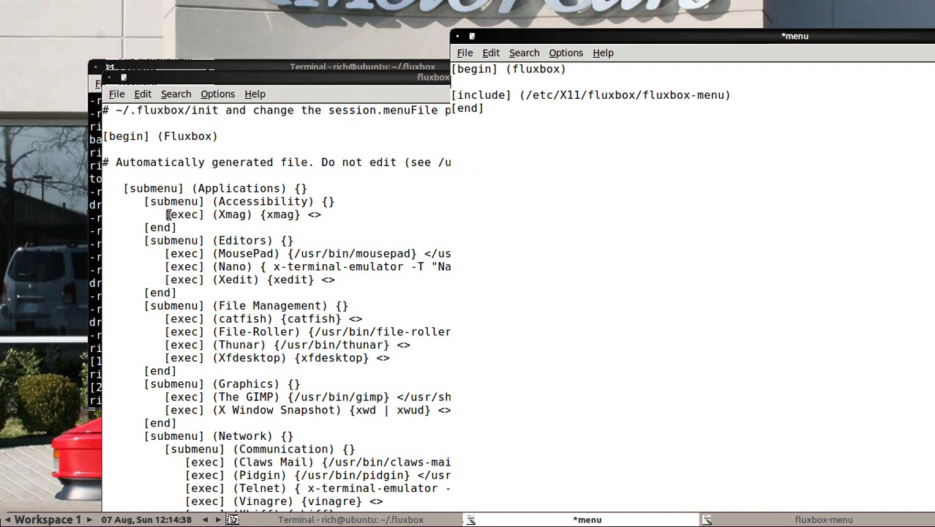
left_click(479, 82)
Step: Type the entry [exec] (Terminal) {xterm} and save the menu file
type("[exec] (XTerm)")
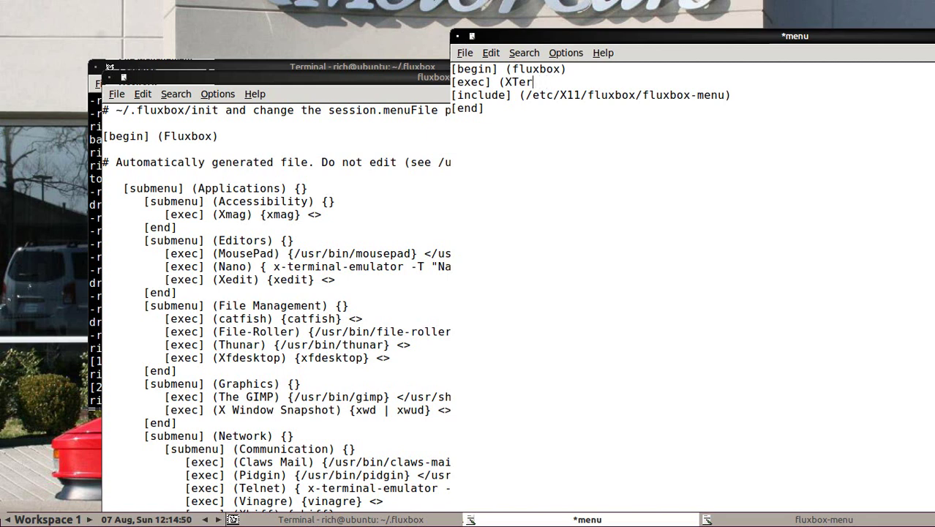
key("BackSpace")
key("BackSpace")
key("BackSpace")
key("BackSpace")
type("Terminal) {")
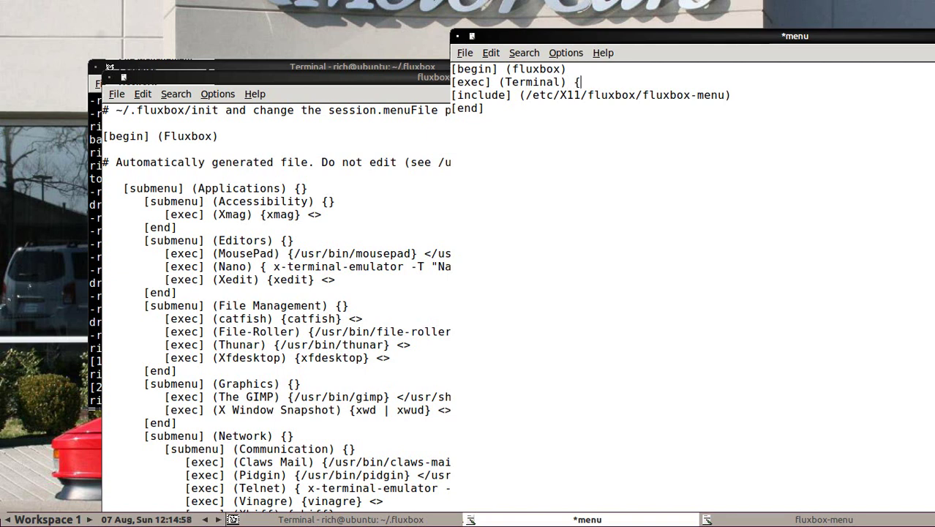
type("xterm}")
left_click(468, 57)
left_click(477, 120)
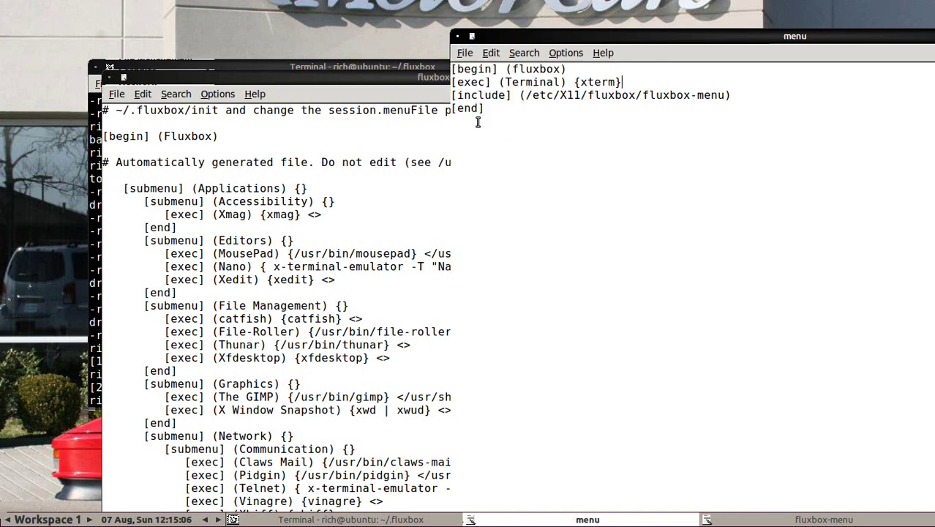
Step: Launch xterm from the new Terminal entry in the desktop root menu
right_click(44, 36)
left_click(46, 19)
right_click(47, 67)
left_click(52, 80)
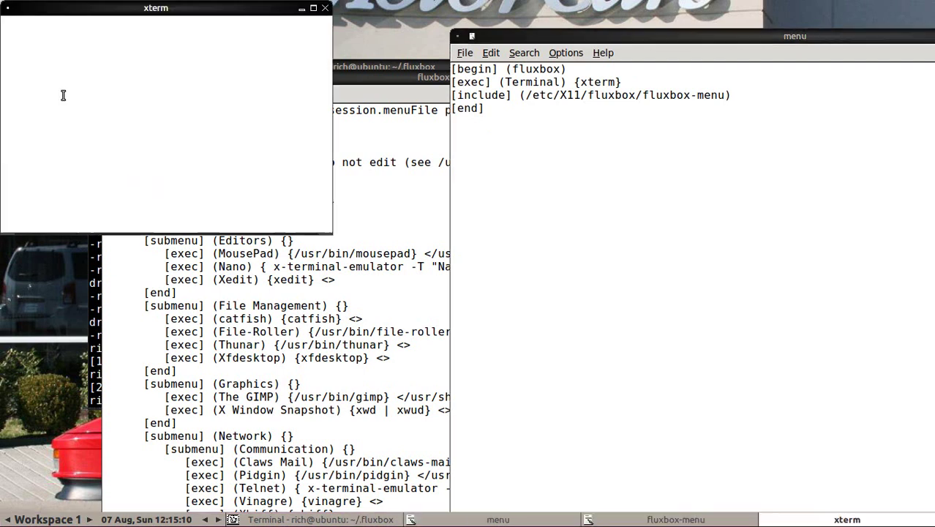
Step: Close the test xterm, add and save a [separator] line below the Terminal entry, then check the root menu
left_click(326, 10)
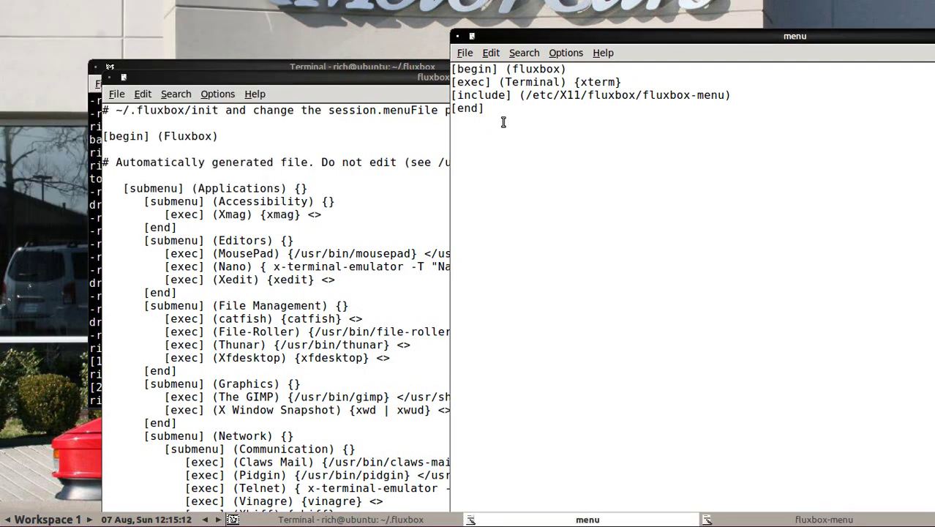
left_click(624, 82)
key("Return")
type("[s")
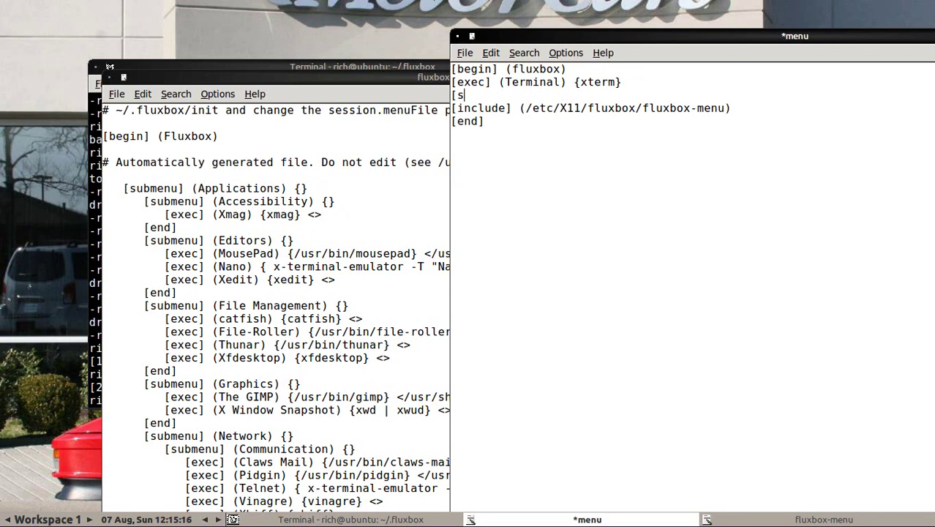
type("eparator")
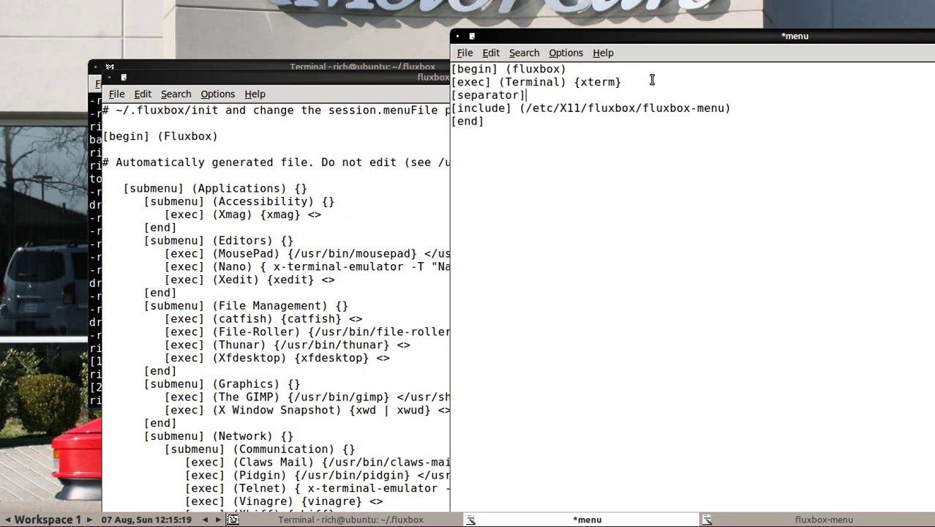
left_click(465, 53)
left_click(484, 121)
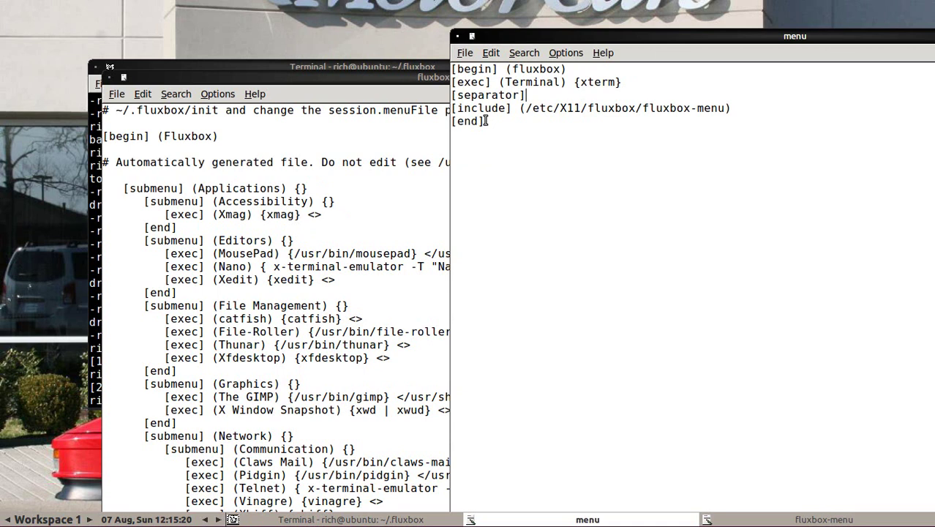
right_click(60, 30)
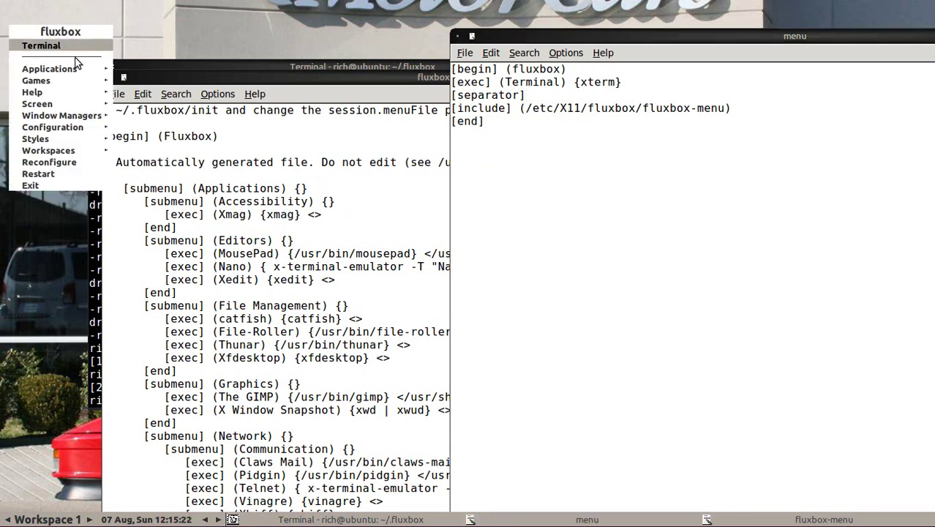
left_click(279, 204)
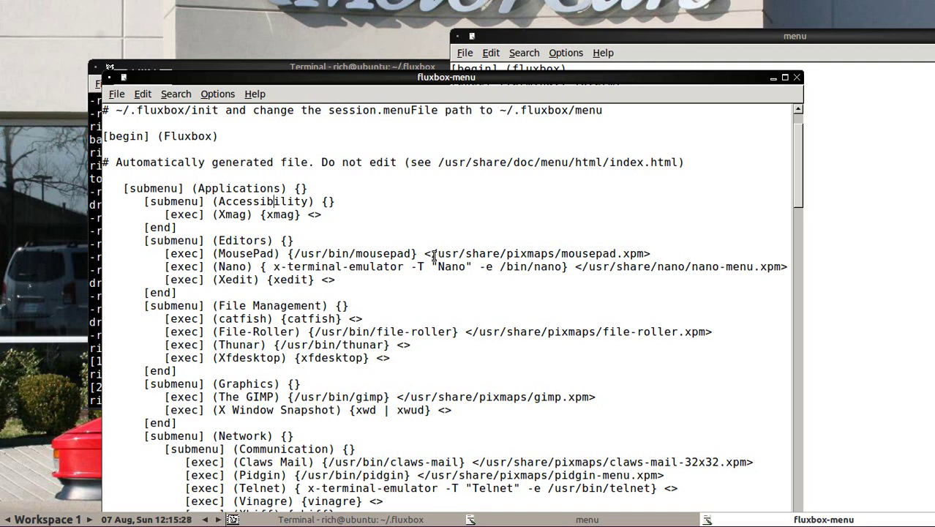
Step: Highlight the MousePad entry's icon path and compare it with the root menu
left_click_drag(433, 256, 645, 253)
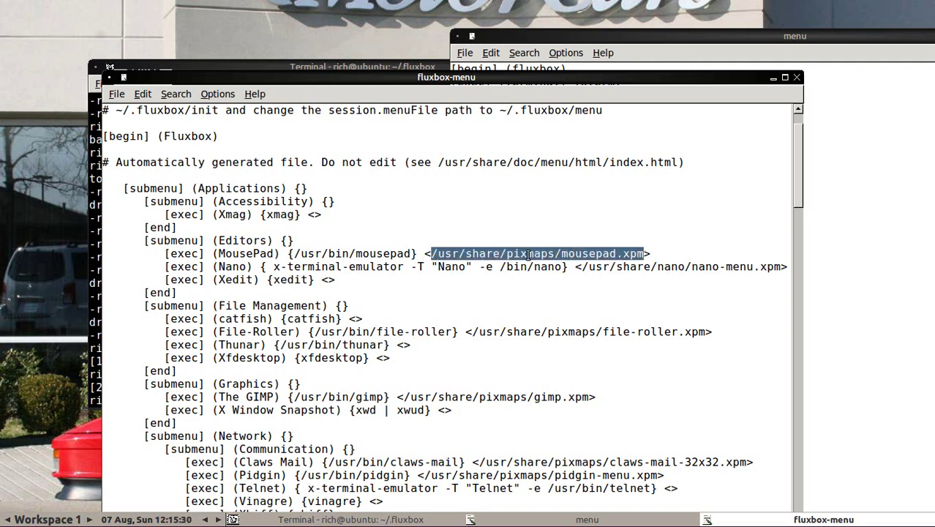
left_click(370, 255)
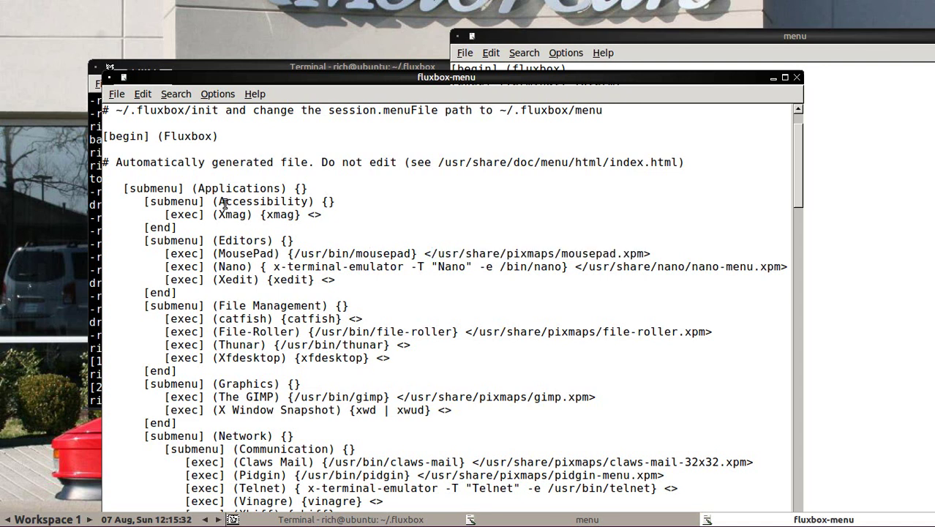
left_click_drag(217, 240, 589, 254)
right_click(32, 34)
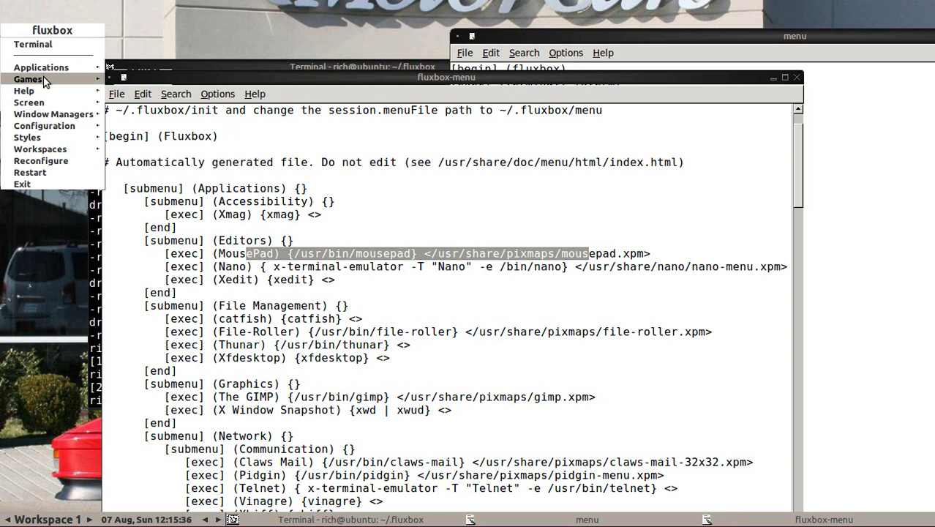
left_click(299, 214)
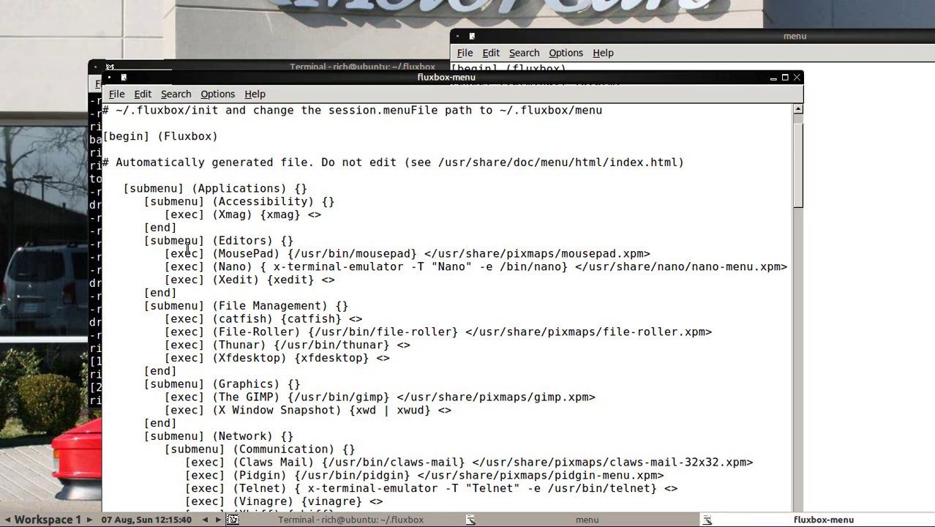
Step: Browse the root menu's Applications submenu, then select the /usr/share/pixmaps/ path for copying
left_click_drag(151, 189, 199, 188)
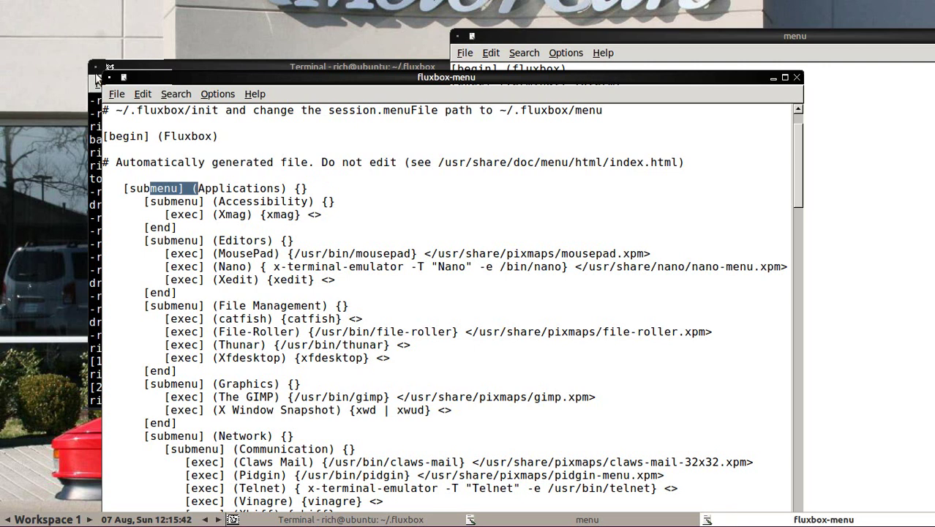
right_click(52, 45)
mouse_move(65, 88)
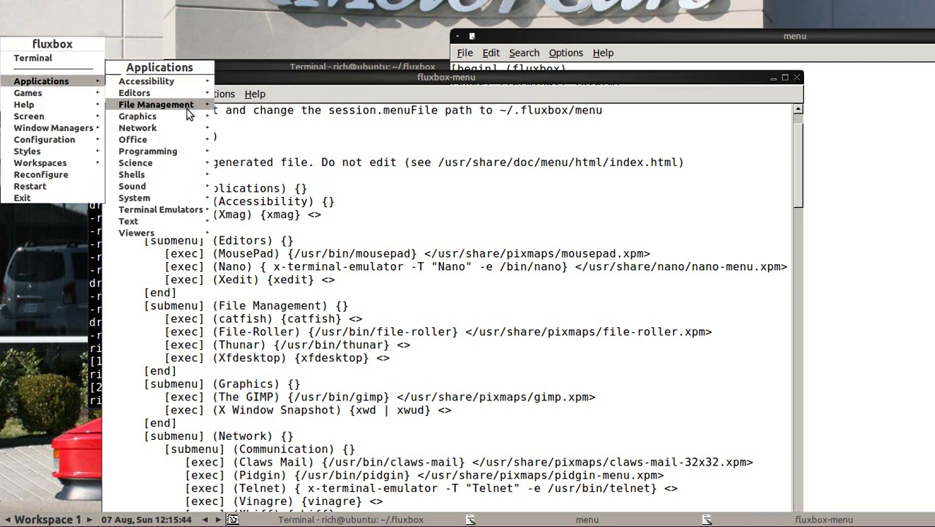
mouse_move(167, 94)
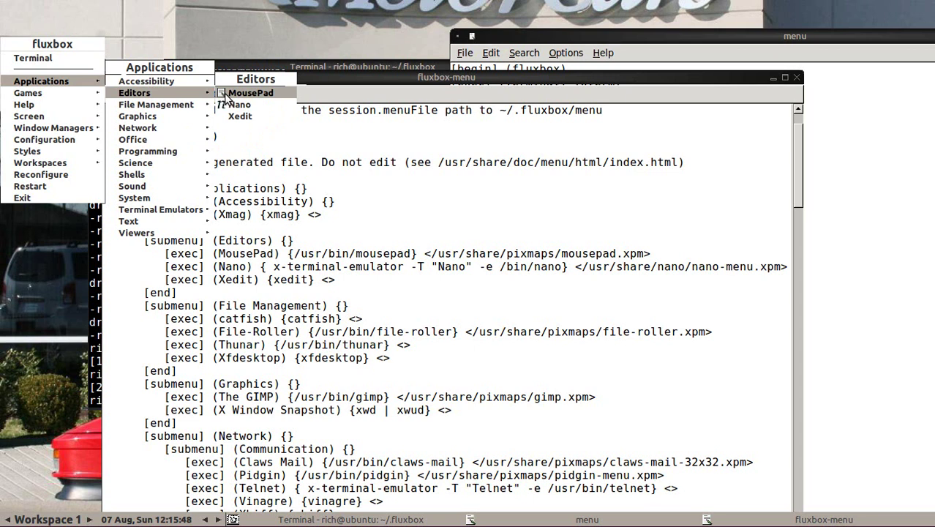
left_click(317, 30)
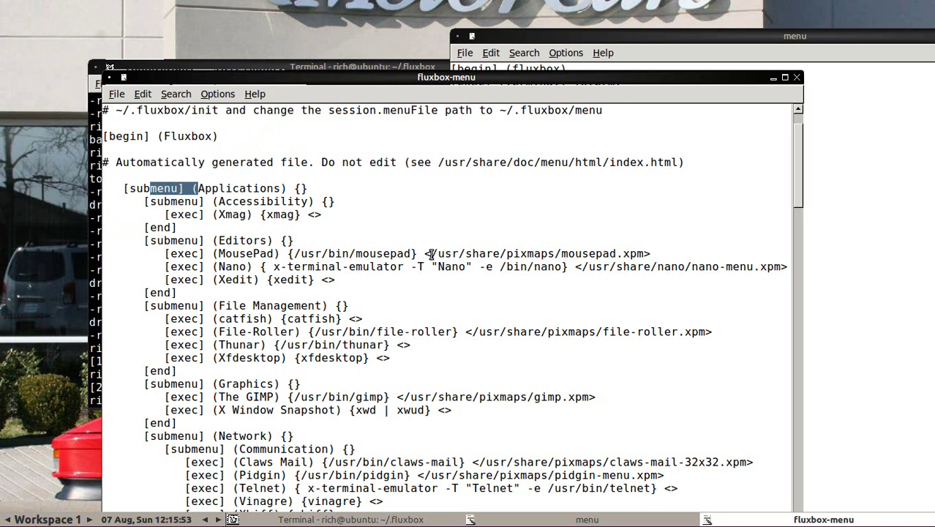
left_click_drag(431, 254, 562, 253)
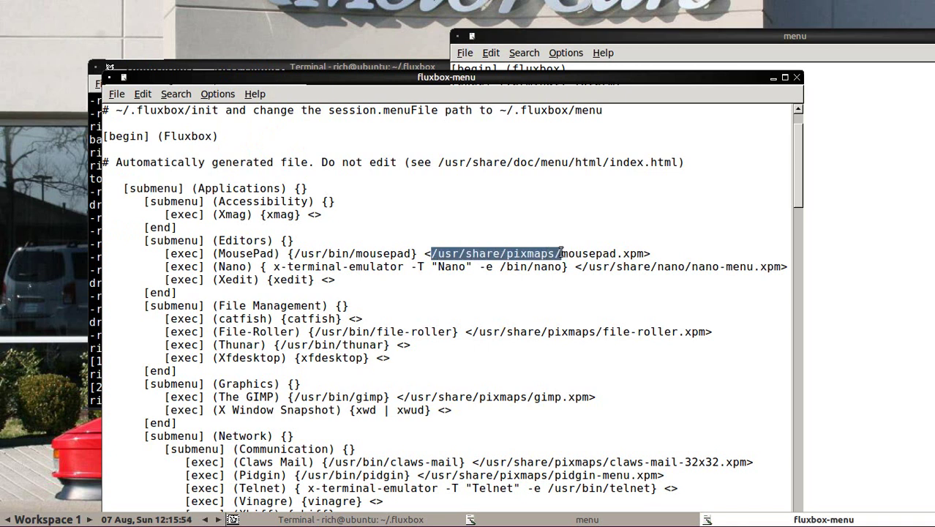
right_click(545, 253)
Step: Copy the pixmaps path and change the terminal into /usr/share/pixmaps
left_click(561, 273)
left_click(151, 67)
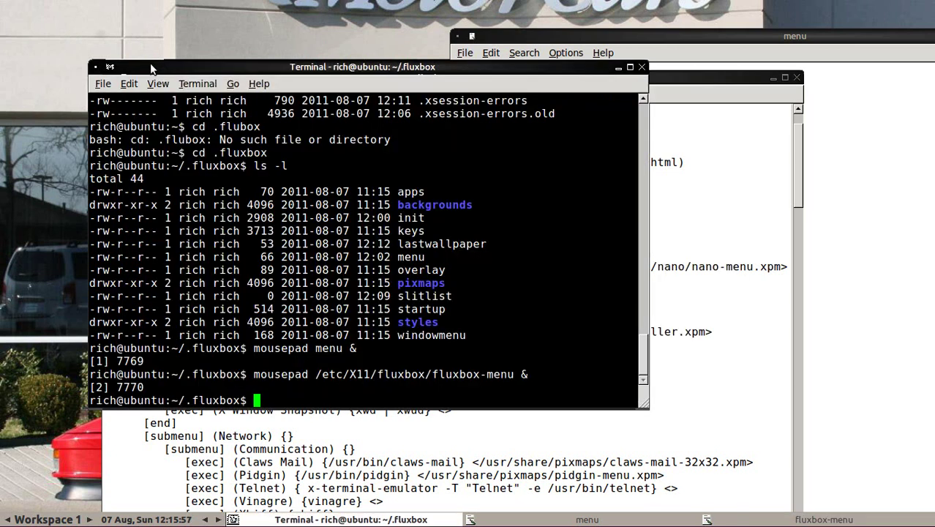
left_click_drag(195, 71, 142, 40)
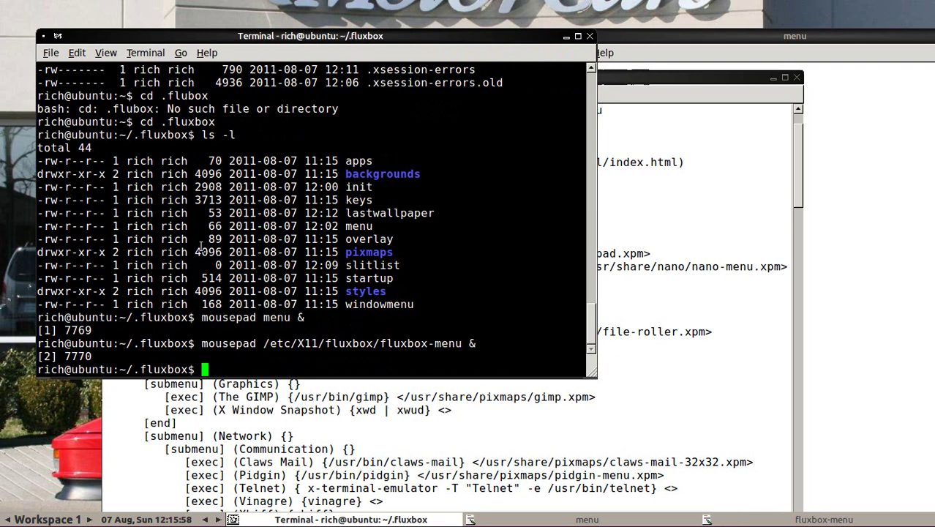
type("cd")
right_click(245, 371)
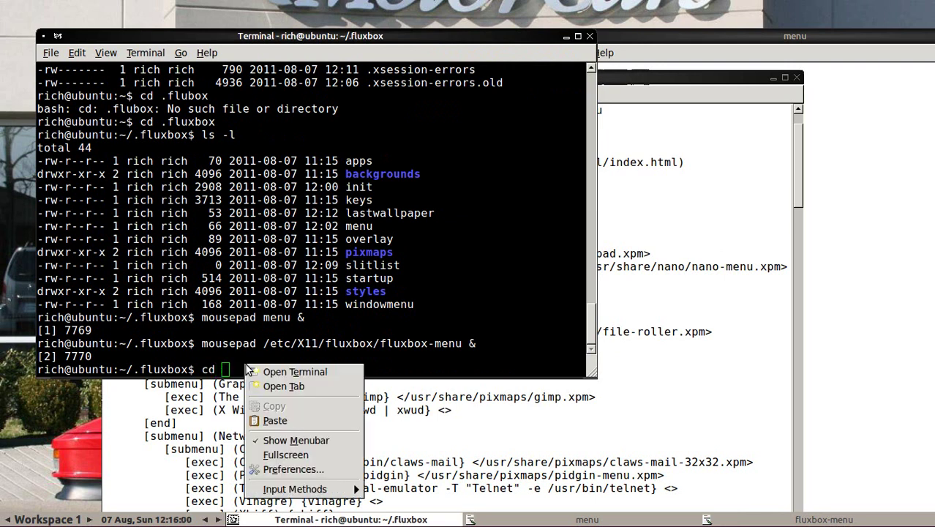
left_click(275, 422)
key("Return")
Step: List the pixmaps folder with ls -l and select the xterm_32x32.xpm file name for copying
type("ls -l")
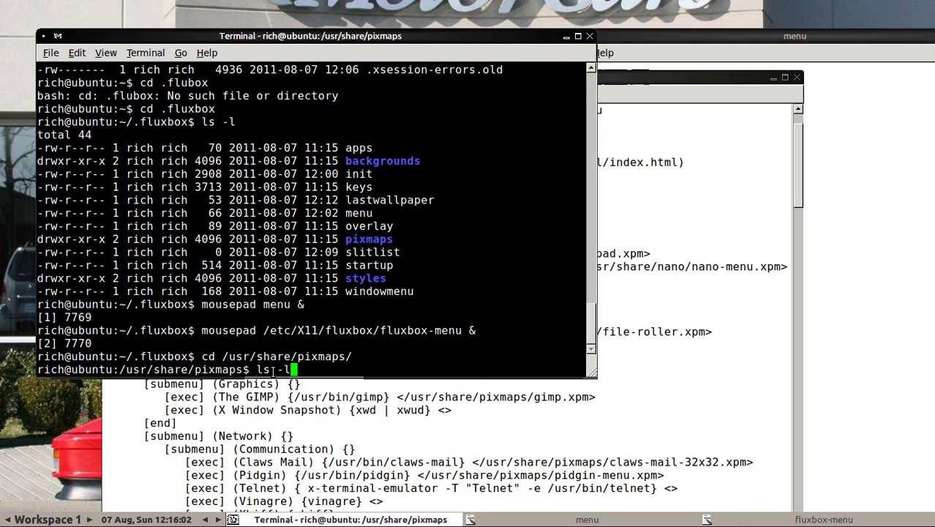
key("Return")
scroll(354, 250, "up", 15)
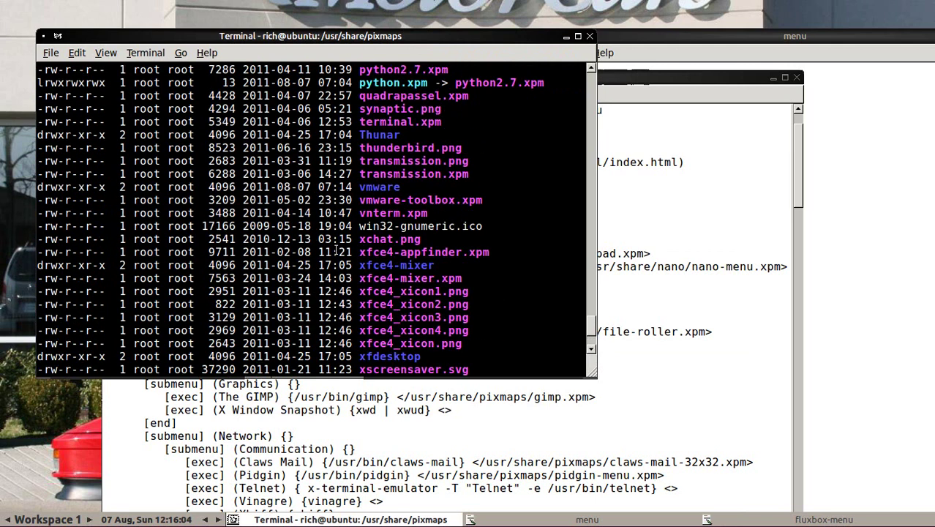
scroll(335, 251, "up", 1)
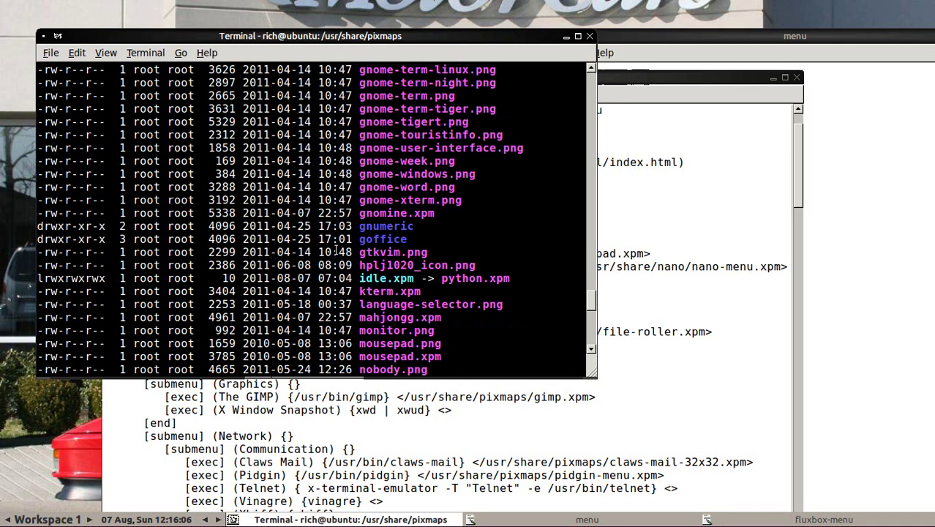
scroll(335, 250, "down", 10)
scroll(335, 250, "down", 3)
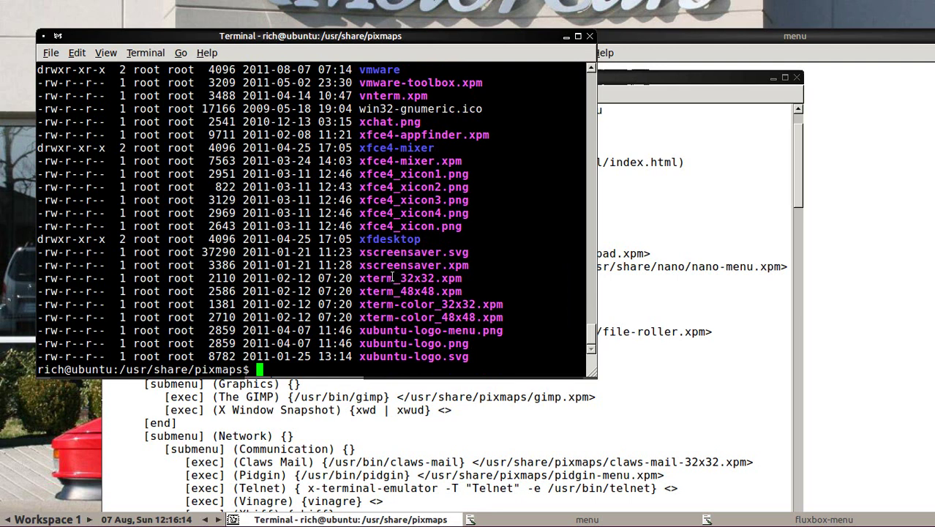
left_click_drag(360, 278, 463, 279)
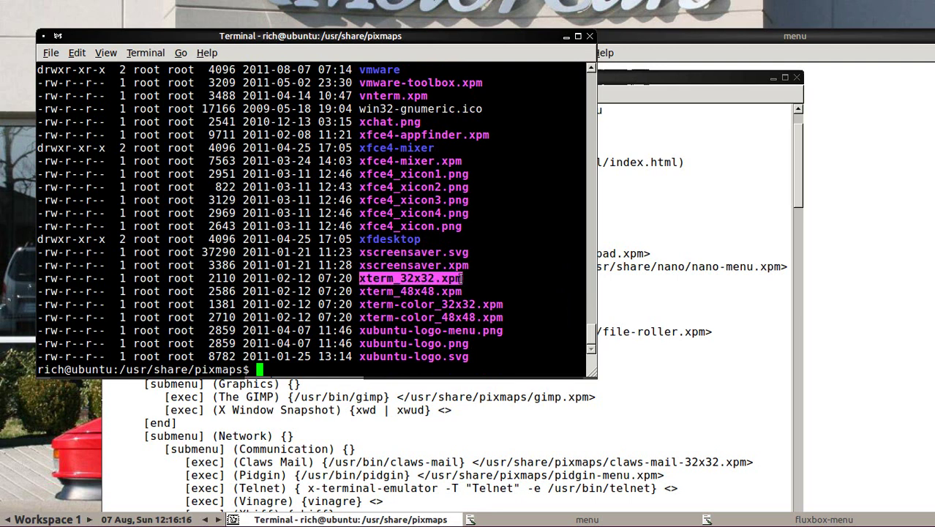
right_click(463, 278)
Step: Copy the MousePad entry's icon path from fluxbox-menu and paste it after {xterm} in the Terminal entry
left_click(457, 319)
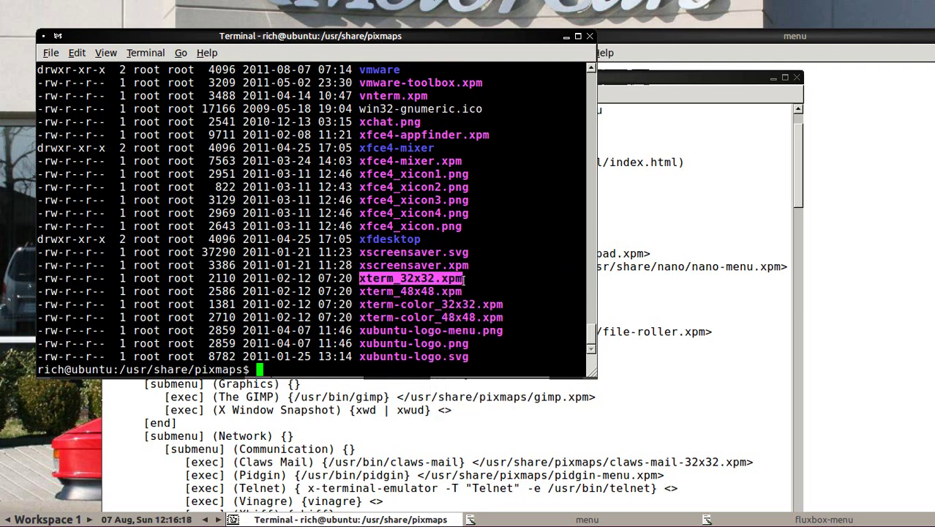
left_click(726, 228)
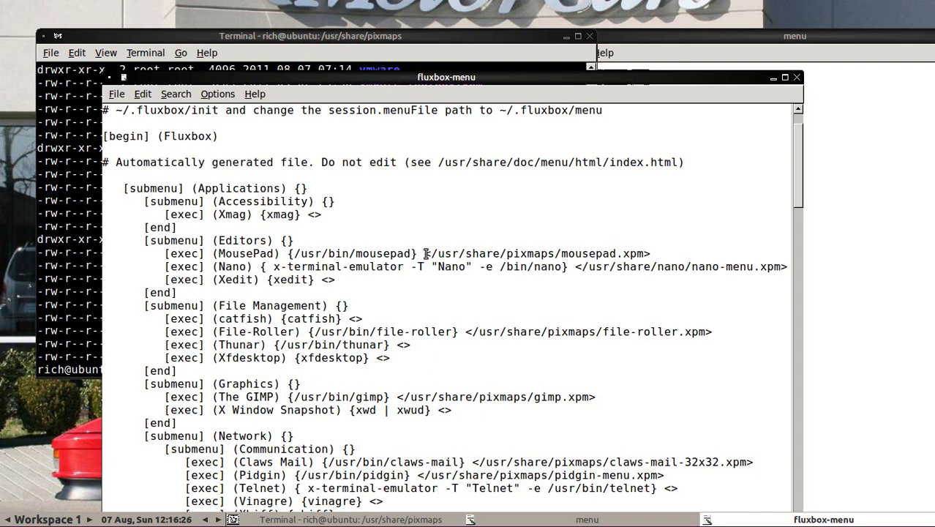
left_click_drag(424, 253, 650, 256)
right_click(633, 257)
left_click(657, 278)
left_click(859, 217)
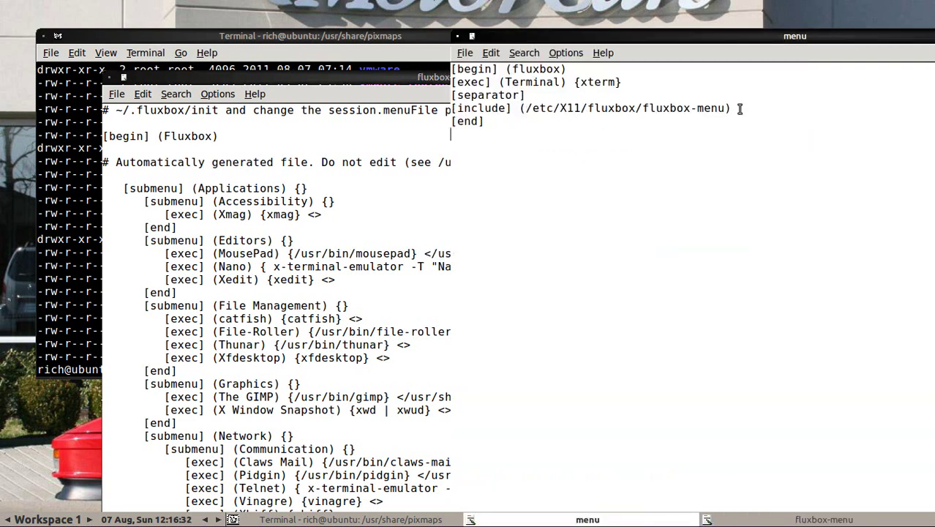
left_click(651, 82)
right_click(630, 81)
left_click(663, 120)
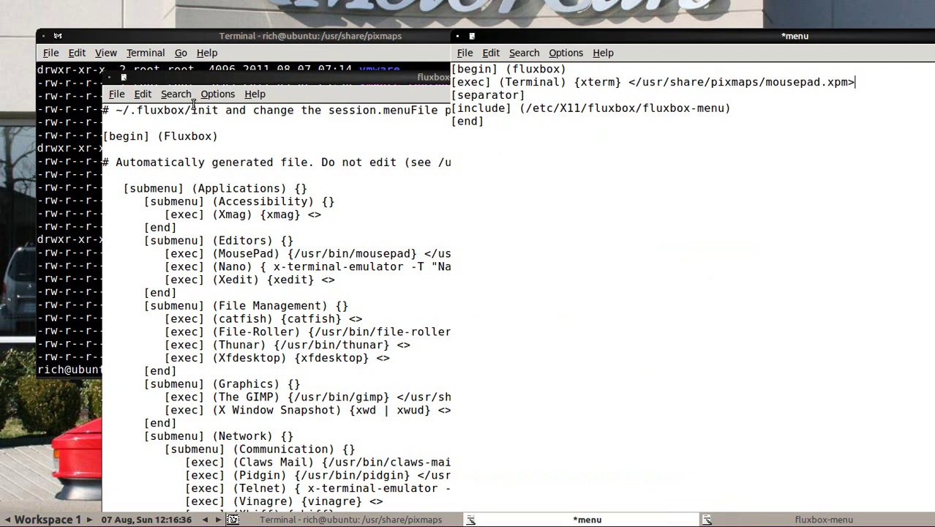
Step: Replace mousepad.xpm in the pasted icon path with xterm_32x32.xpm
left_click(104, 37)
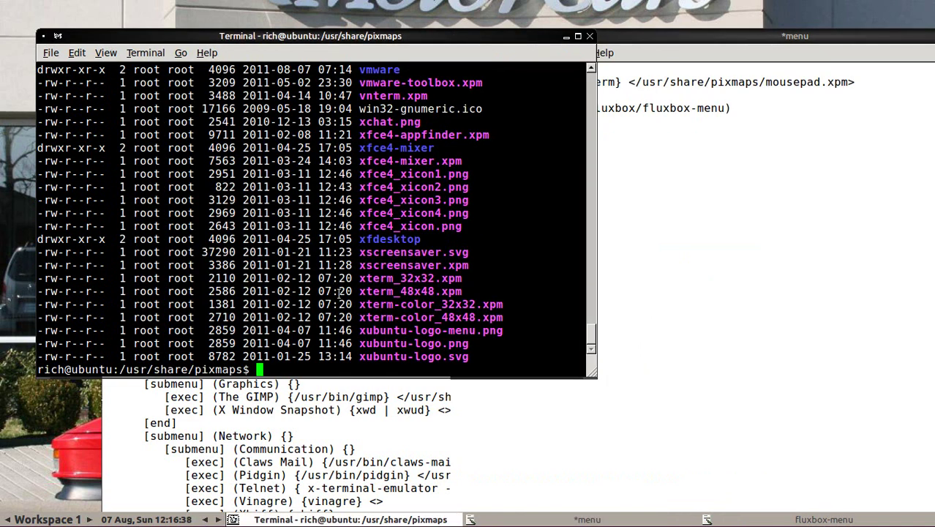
left_click_drag(361, 278, 462, 278)
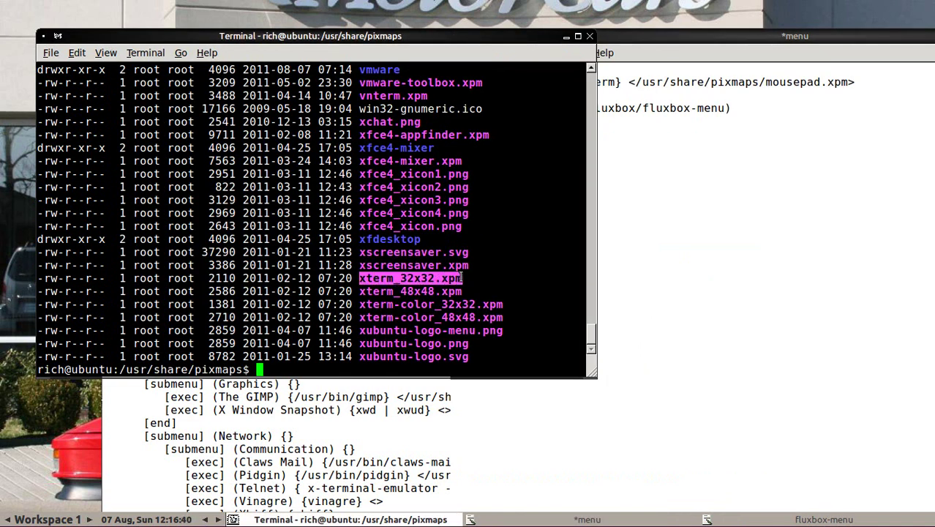
right_click(442, 281)
left_click(471, 322)
left_click(777, 82)
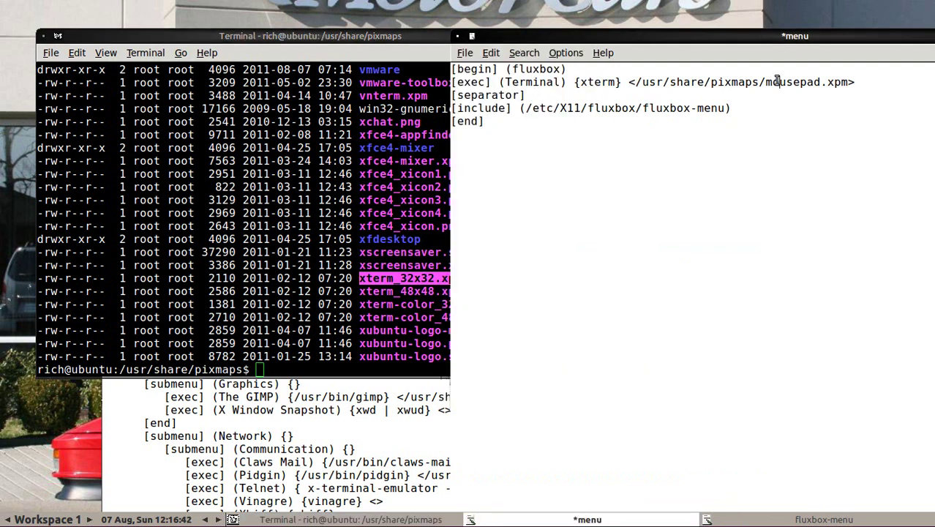
key("shift+Right")
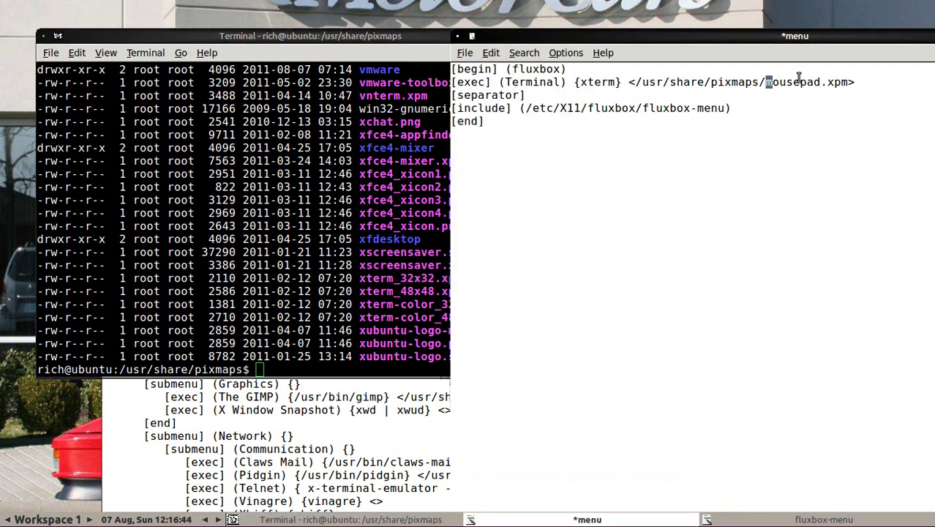
key("shift+Right")
key("shift+Right")
key("shift+Right")
key("shift+Right")
key("shift+Right")
key("shift+Right")
key("shift+Right")
key("shift+Right")
key("shift+Right")
key("shift+Right")
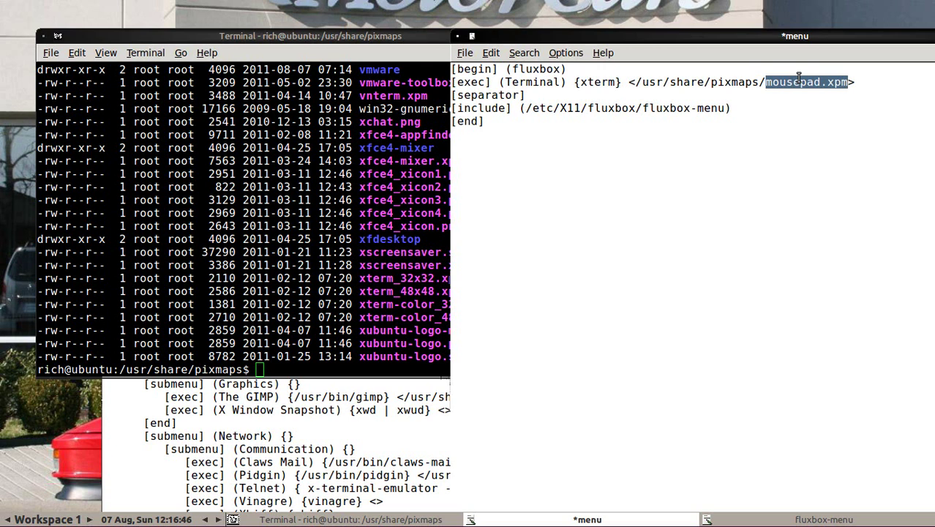
key("ctrl+v")
Step: Save the menu file and test the new Terminal entry from the Fluxbox desktop menu
left_click(464, 53)
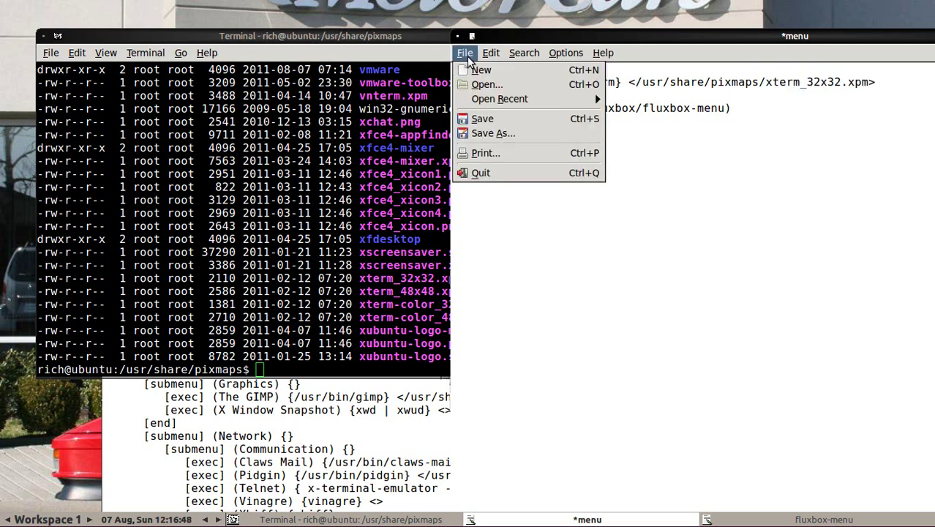
left_click(482, 120)
right_click(9, 37)
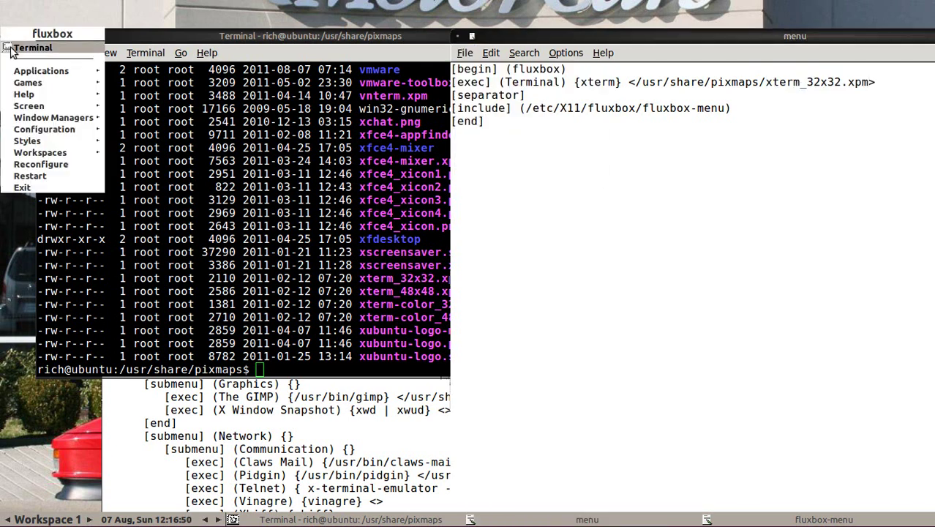
left_click(14, 50)
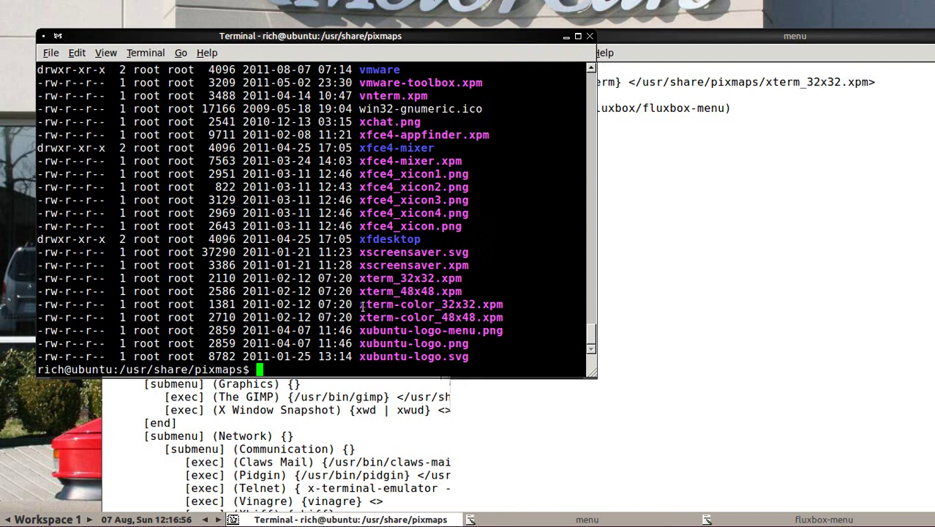
Step: Replace xterm_32x32.xpm with xterm-color_32x32.xpm in the Terminal entry's icon path
left_click_drag(360, 305, 503, 305)
right_click(487, 302)
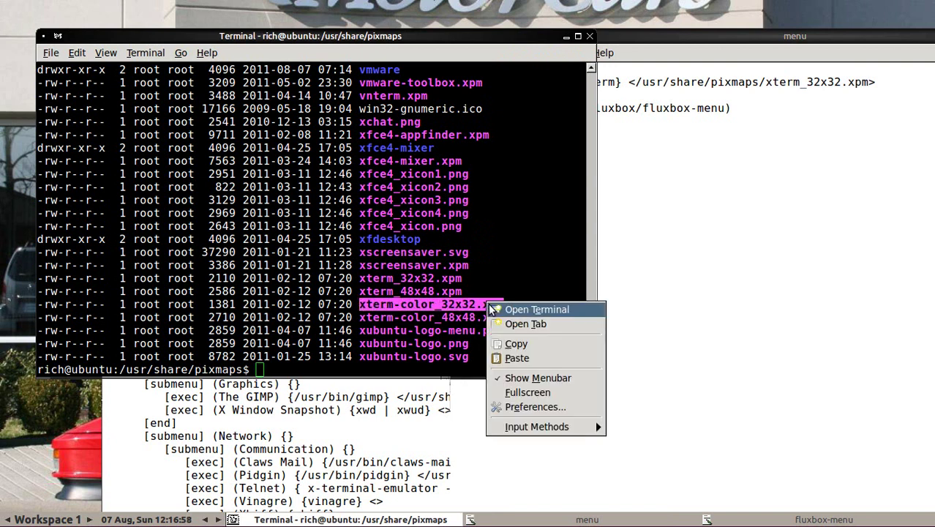
left_click(515, 345)
left_click(766, 82)
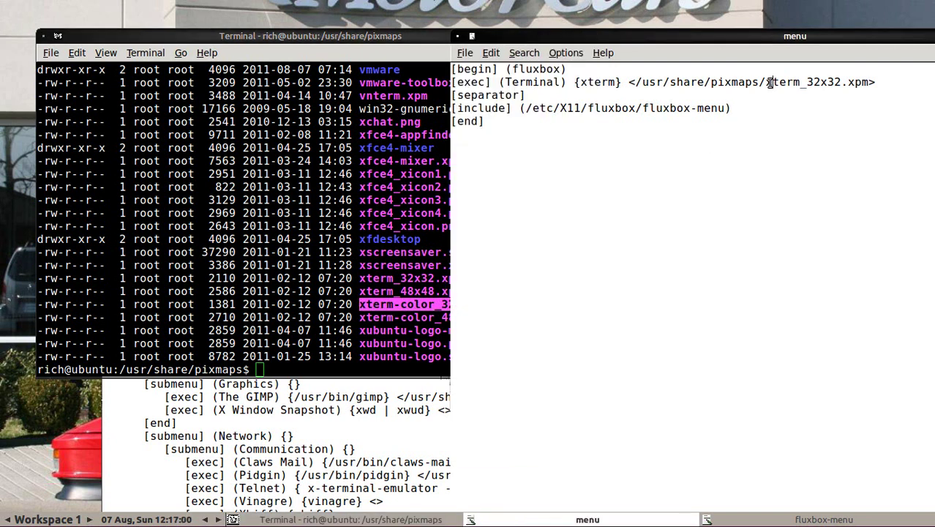
left_click_drag(767, 83, 869, 82)
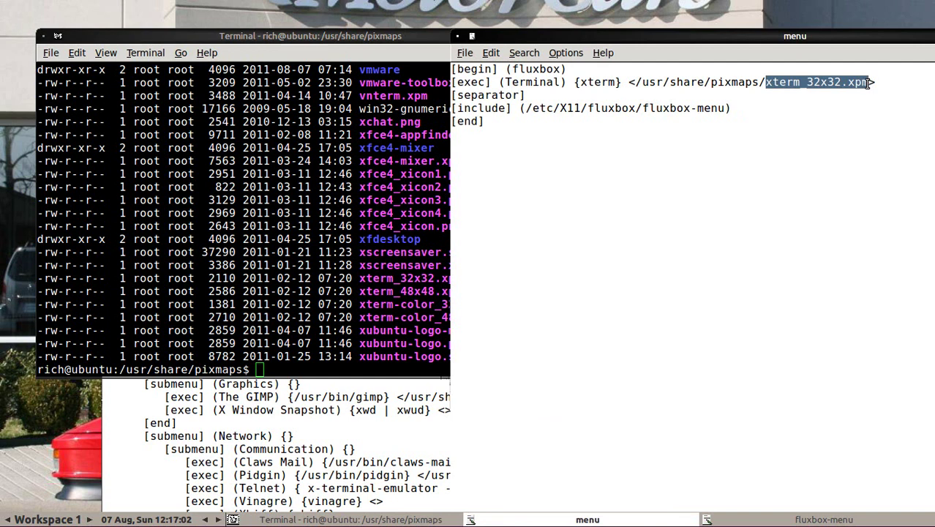
right_click(846, 86)
left_click(795, 118)
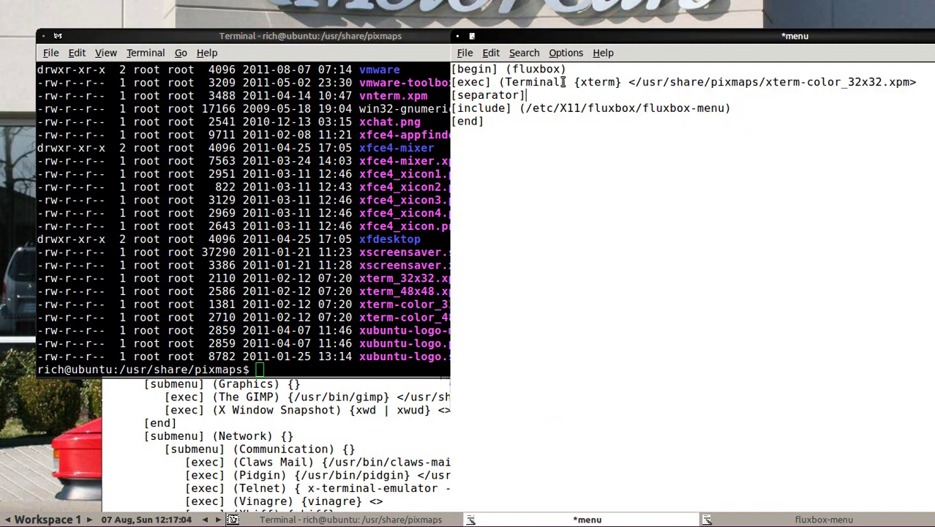
Step: Save the menu file and check the new Terminal icon in the Fluxbox desktop menu
left_click(463, 53)
left_click(483, 122)
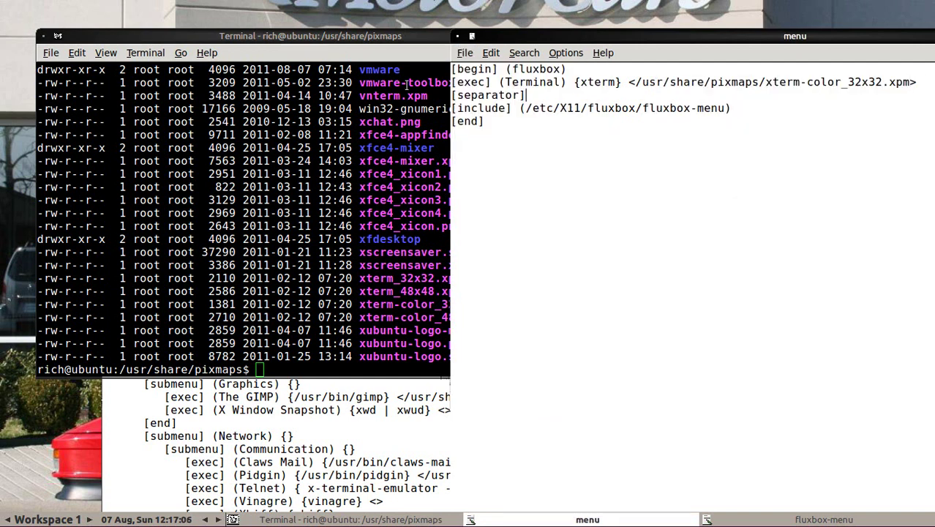
right_click(176, 19)
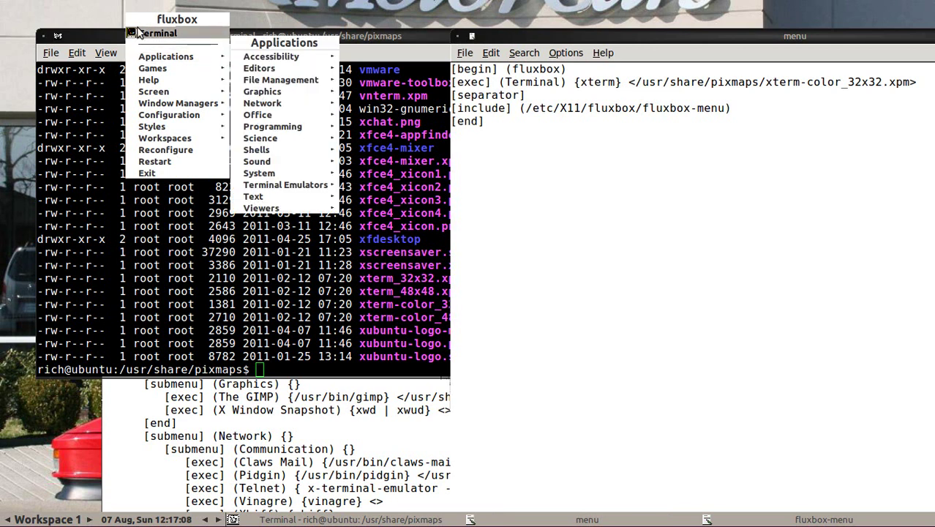
mouse_move(152, 68)
left_click(22, 49)
Step: Minimise the terminal and the fluxbox-menu file windows
left_click_drag(412, 40, 418, 97)
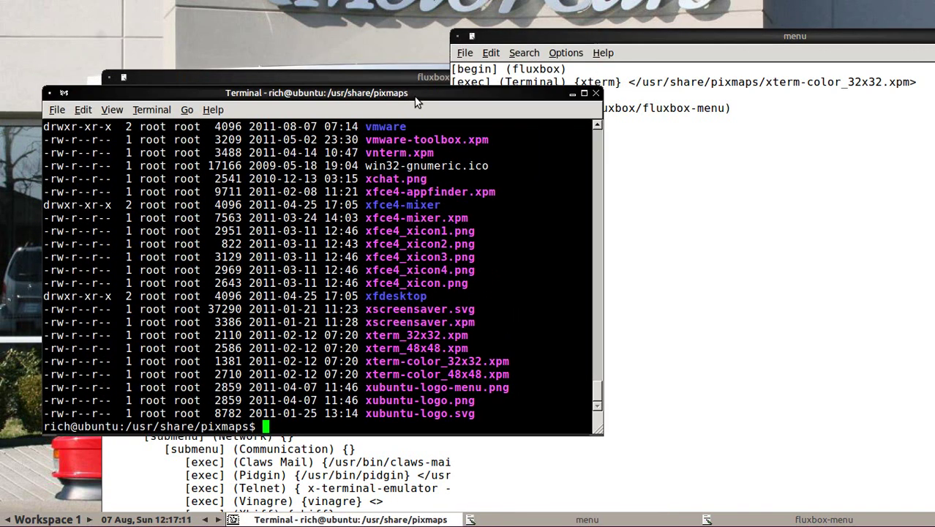
left_click(572, 94)
left_click(361, 79)
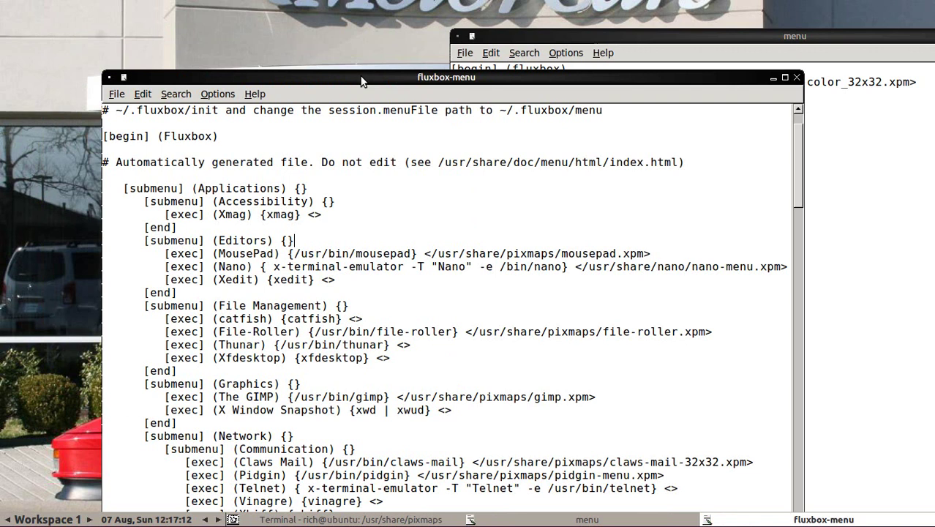
left_click(773, 78)
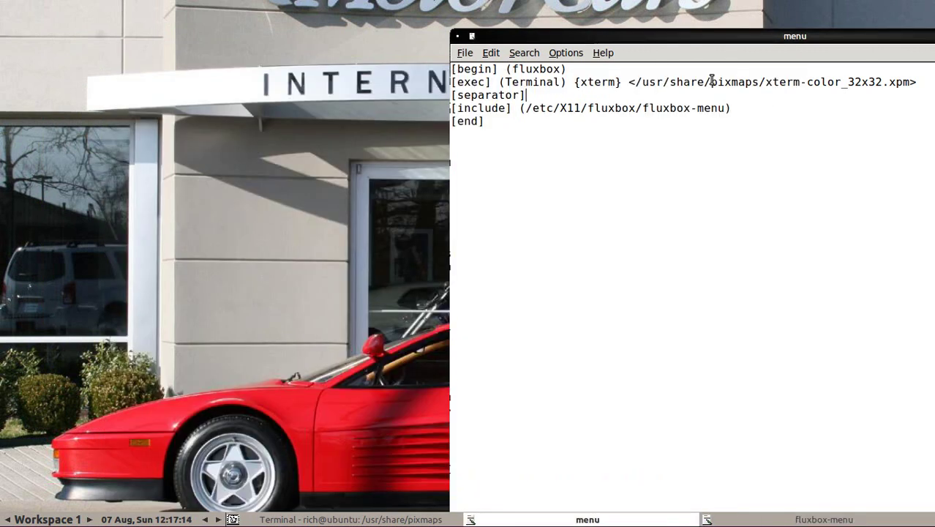
Step: Review the Fluxbox desktop menu, then move and shrink the menu editor window
right_click(147, 22)
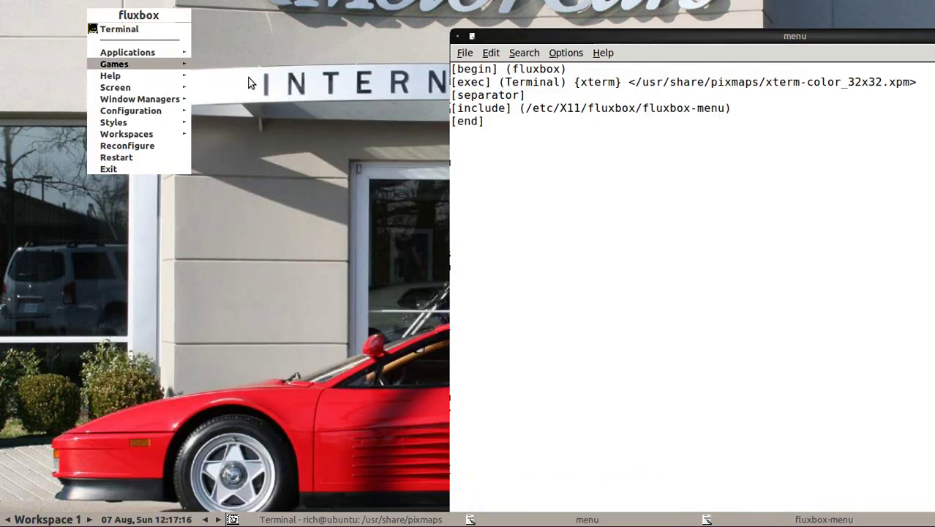
mouse_move(128, 64)
mouse_move(249, 81)
key("Escape")
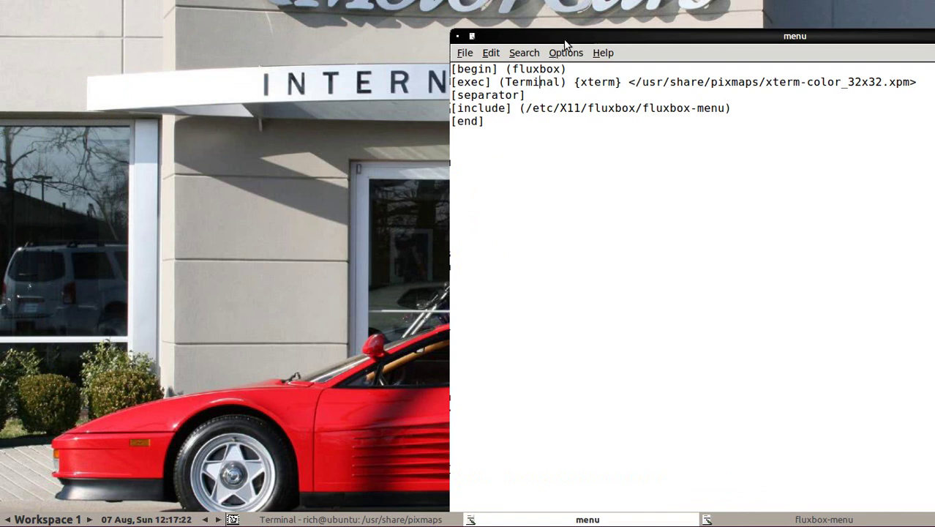
left_click_drag(563, 39, 344, 37)
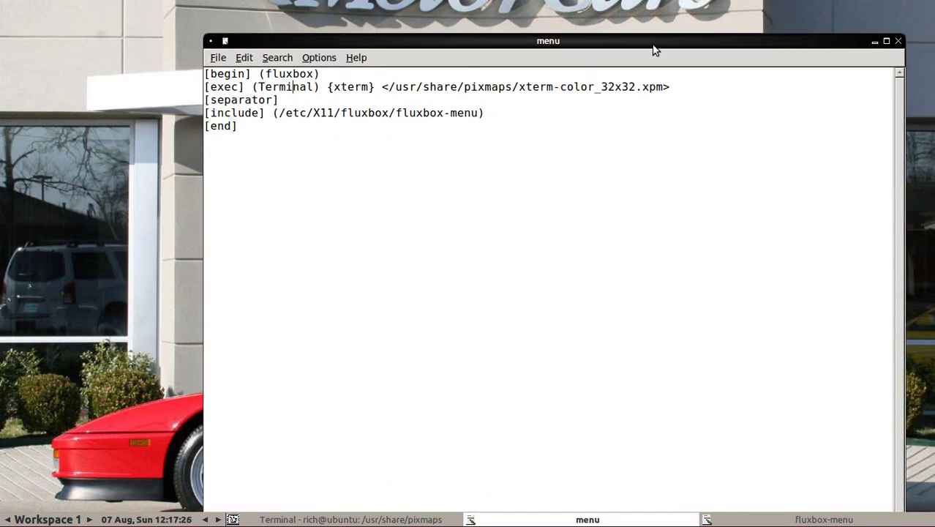
left_click_drag(655, 50, 644, 7)
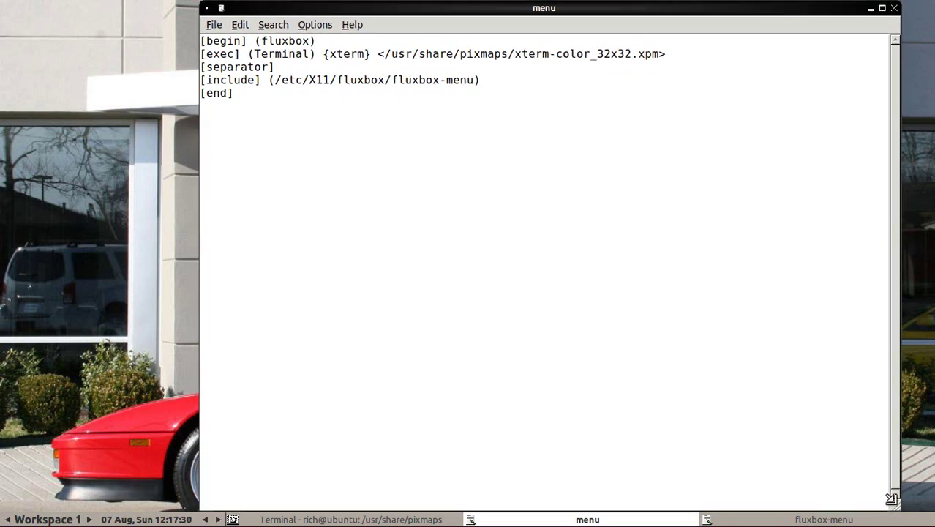
left_click_drag(893, 503, 731, 372)
left_click_drag(607, 10, 652, 67)
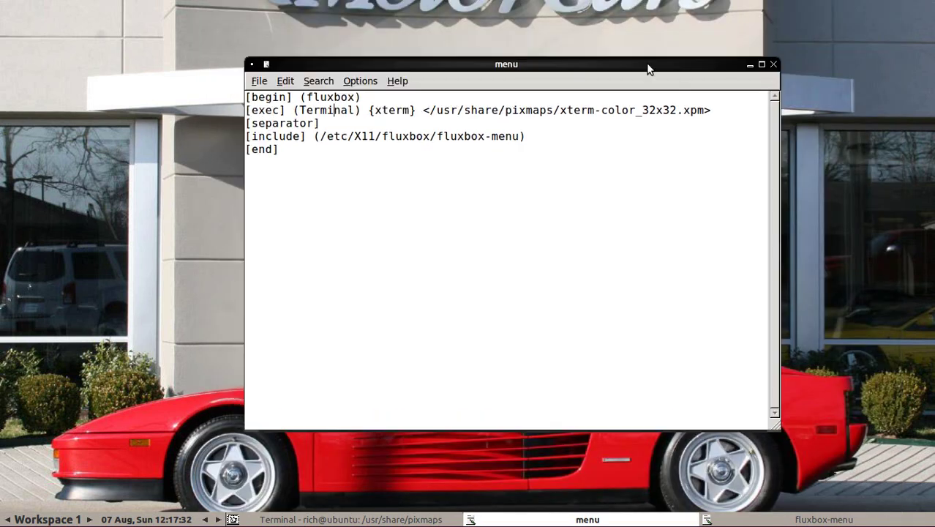
Step: Add the line [exec] (Chromium) {chromium-browser} below Terminal and save the menu file
key("Return")
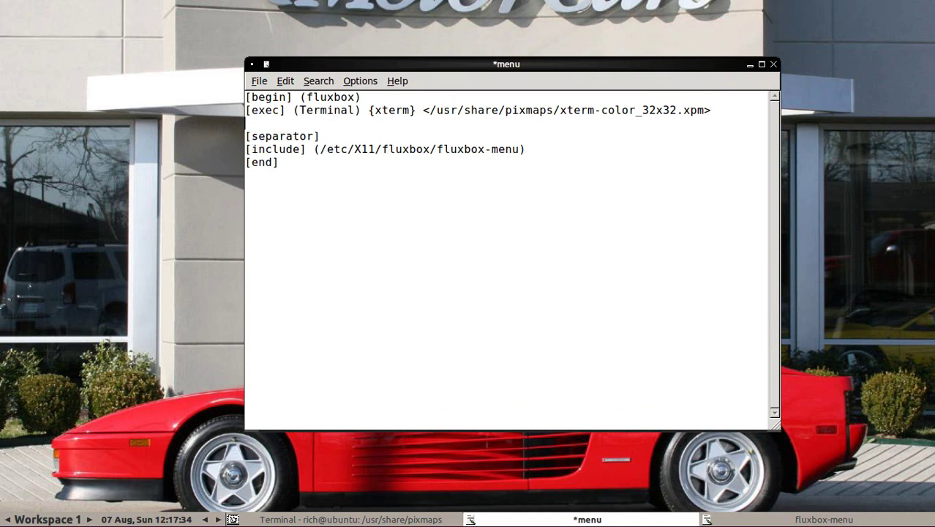
type("[exec] (Chromium")
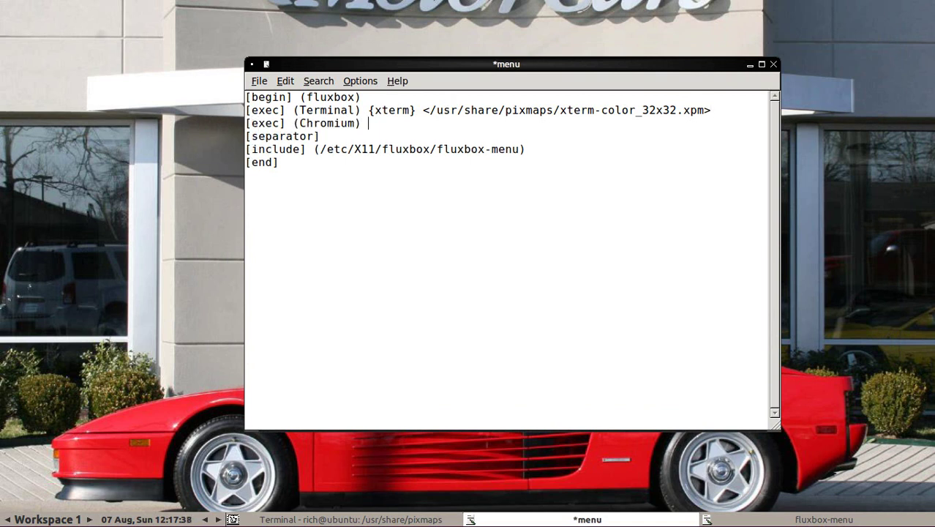
type(") {chromium")
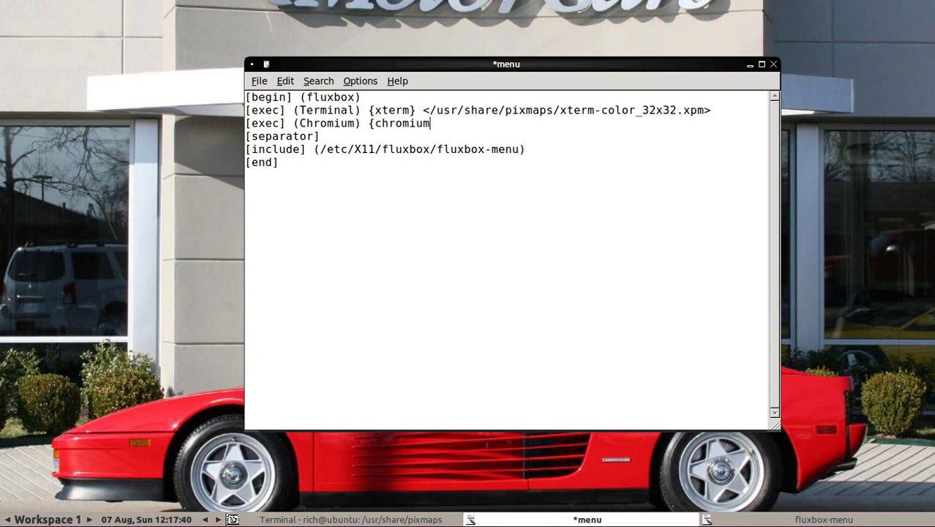
type("-browser")
left_click(260, 81)
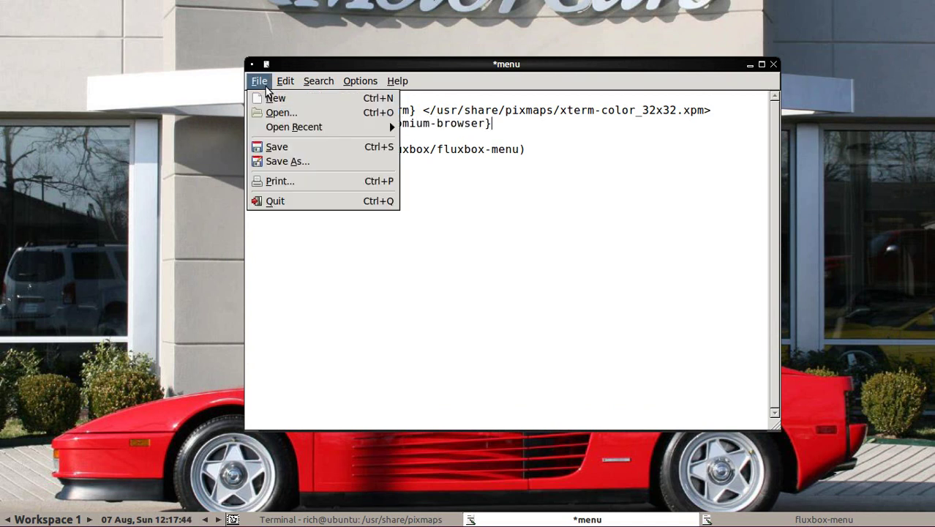
left_click(279, 149)
Step: Launch Chromium from the Fluxbox root menu to test it, close it, and reopen the menu
right_click(88, 62)
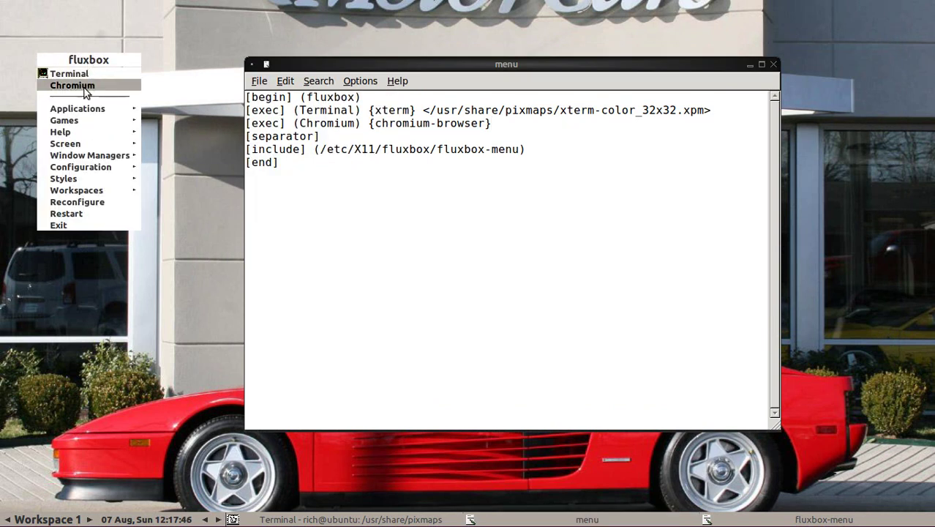
left_click(83, 86)
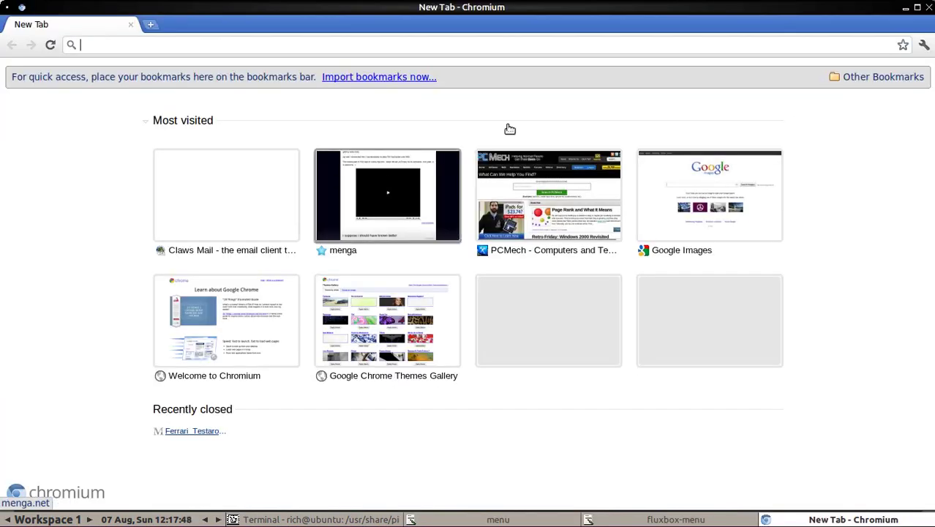
left_click(929, 8)
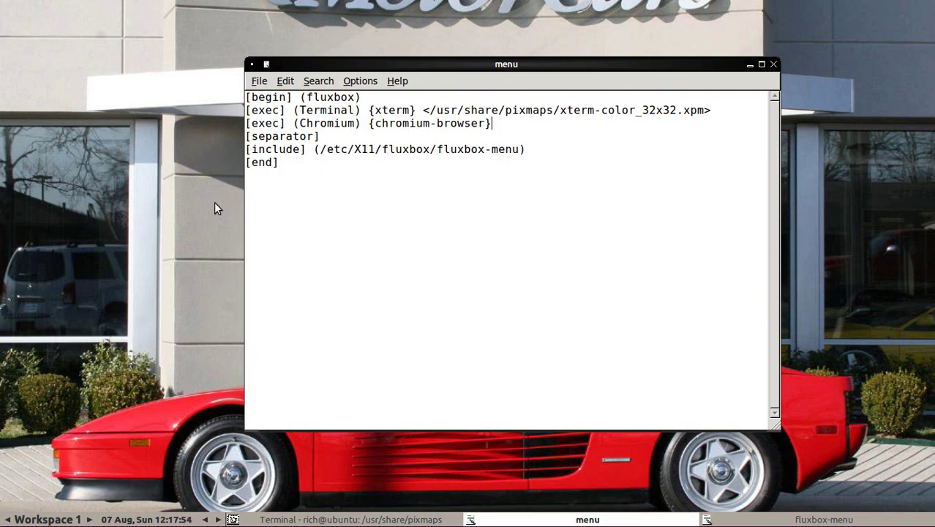
right_click(130, 95)
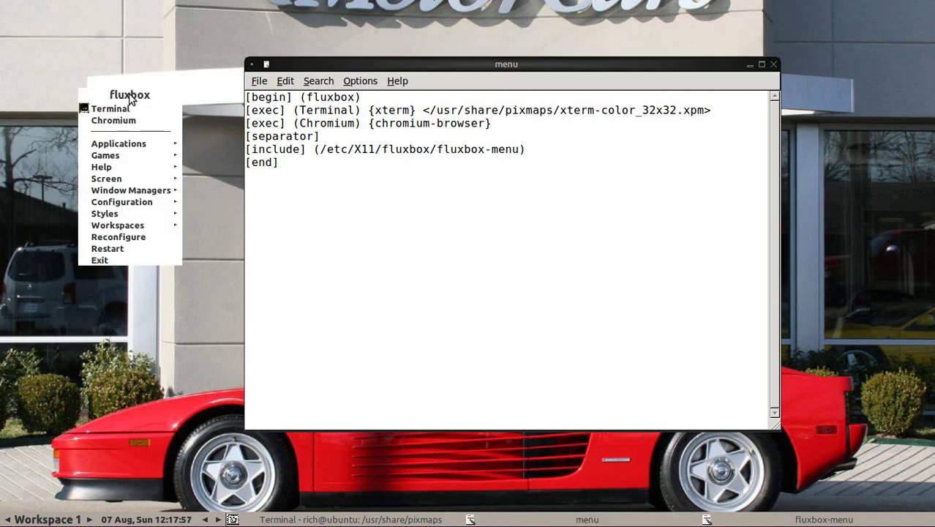
Step: Replace the 'fluxbox' menu title with a custom PC name, save, and check the root menu
left_click(305, 96)
left_click_drag(306, 96, 358, 98)
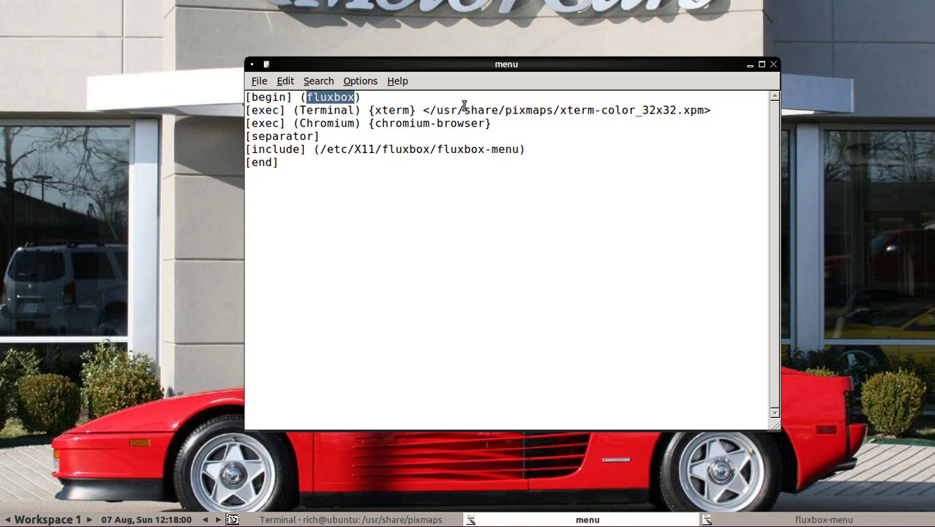
type("Rich's Bitchin")
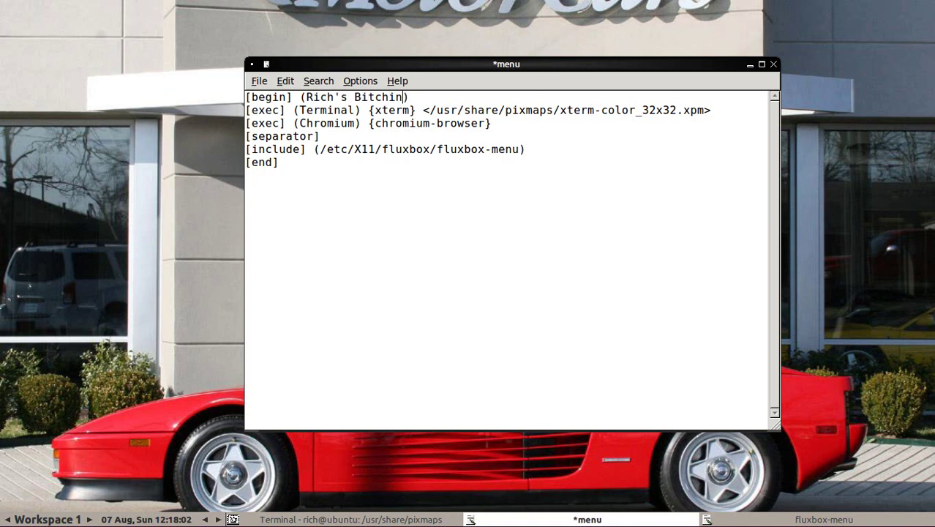
type("' PC")
left_click(260, 82)
left_click(280, 146)
right_click(154, 98)
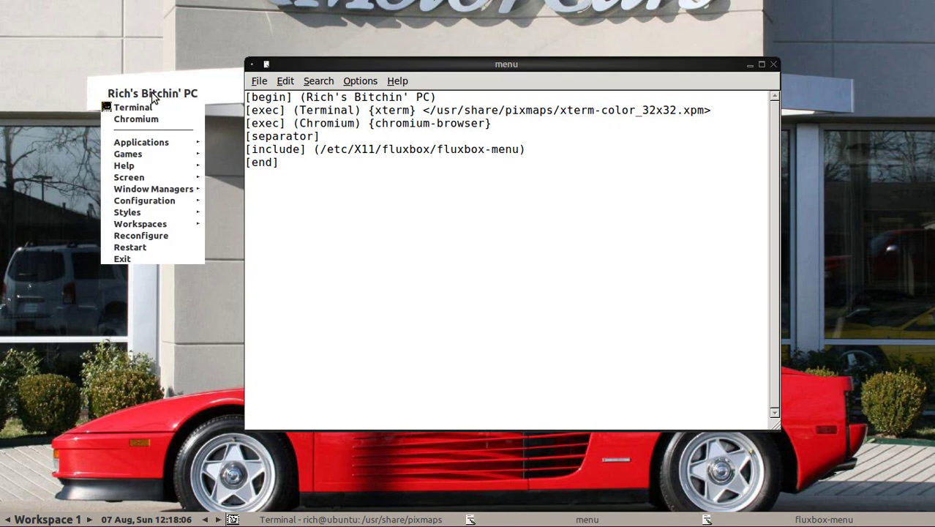
left_click(313, 102)
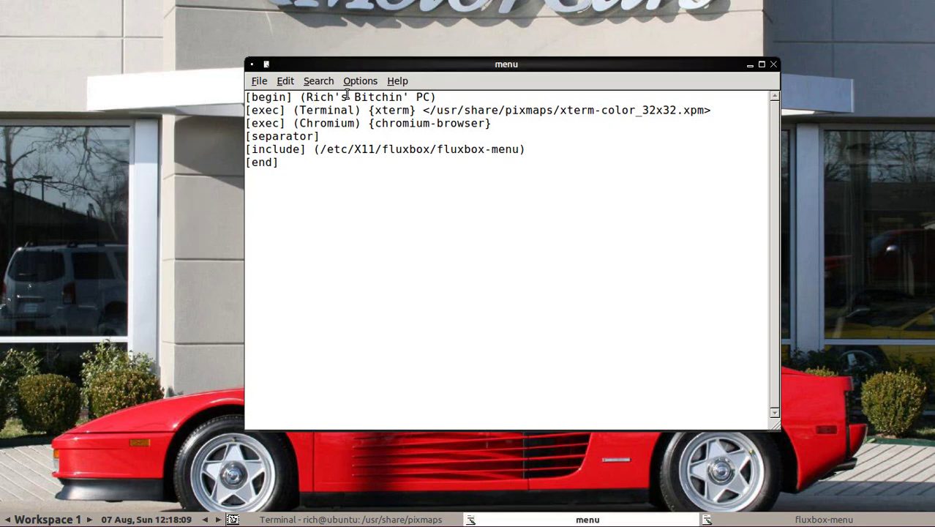
Step: Restore the menu title to 'fluxbox', save, and confirm it in the root menu
left_click(433, 97, "shift")
type("fluxb")
key("BackSpace")
key("BackSpace")
key("BackSpace")
key("BackSpace")
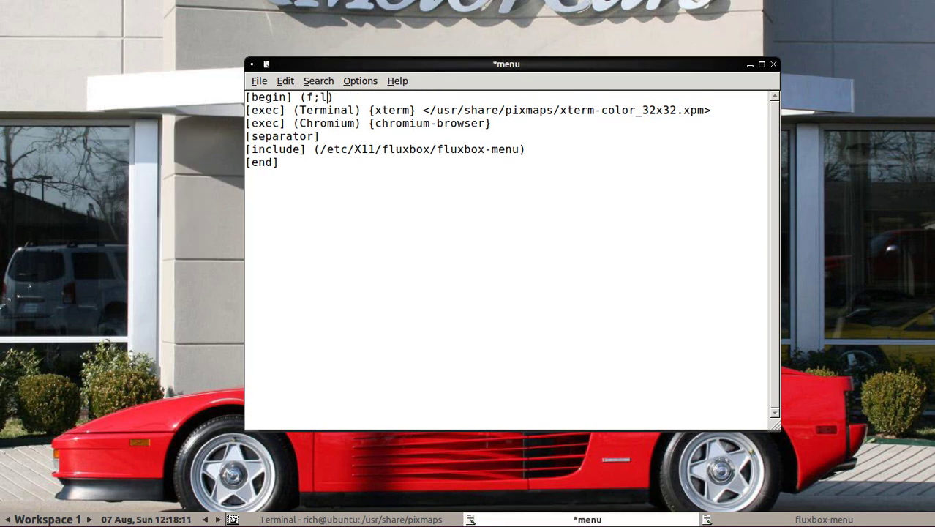
type("luxbox")
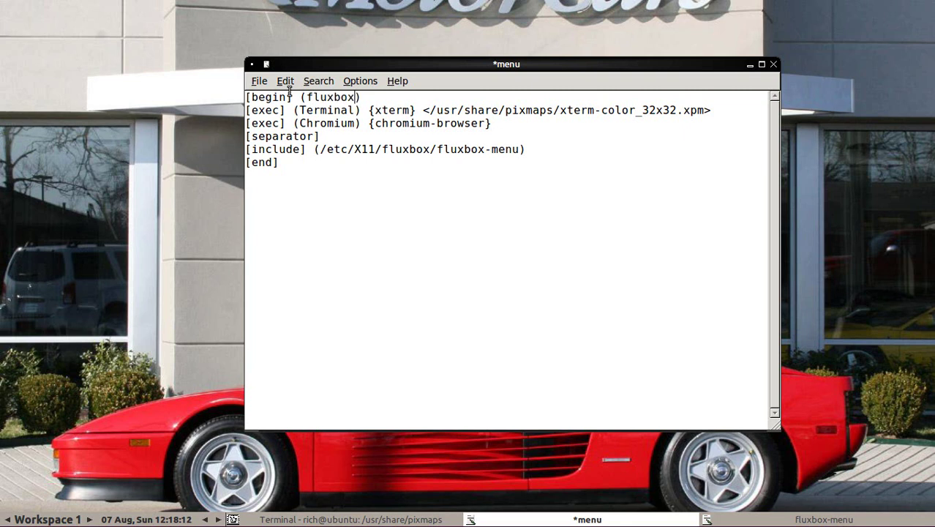
left_click(259, 80)
left_click(264, 146)
right_click(136, 95)
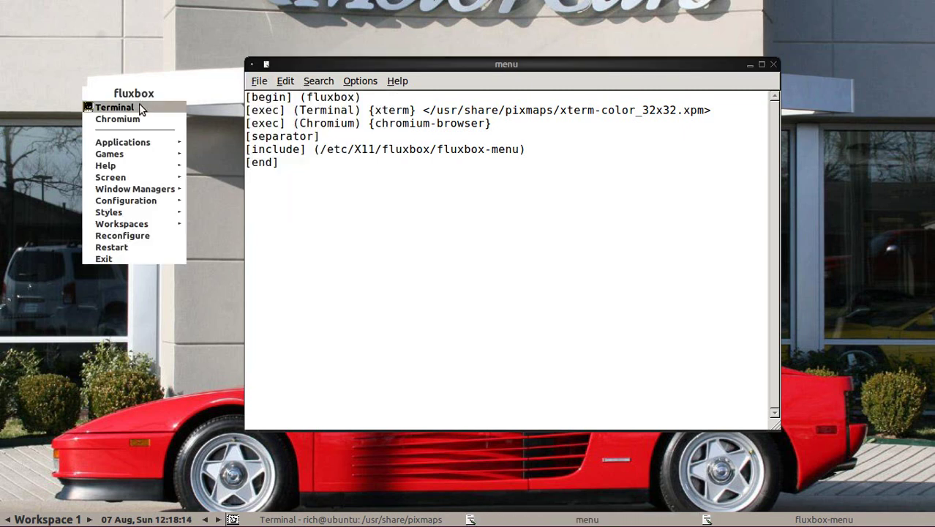
left_click(178, 311)
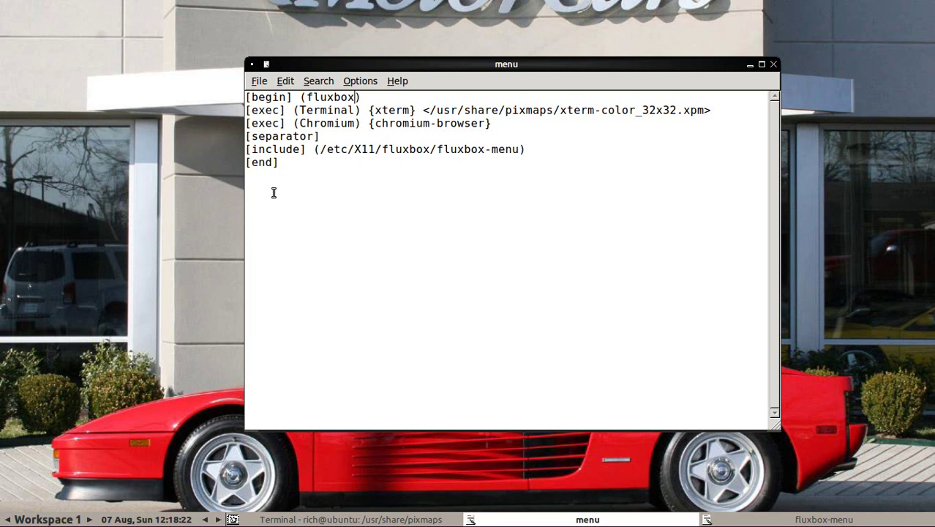
Step: Review the root menu against the xterm and chromium-browser commands in the menu file
right_click(152, 111)
left_click(306, 150)
double_click(384, 110)
left_click_drag(374, 123, 483, 124)
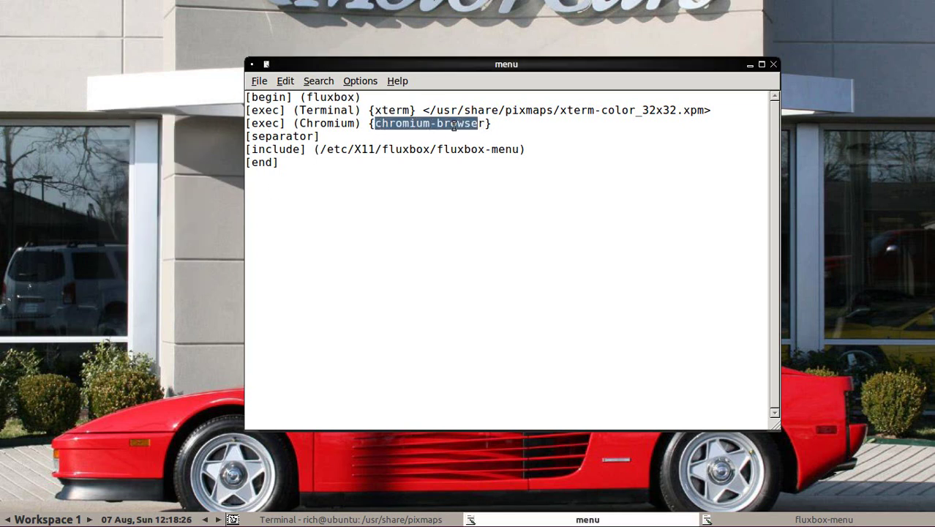
left_click(453, 123)
right_click(166, 95)
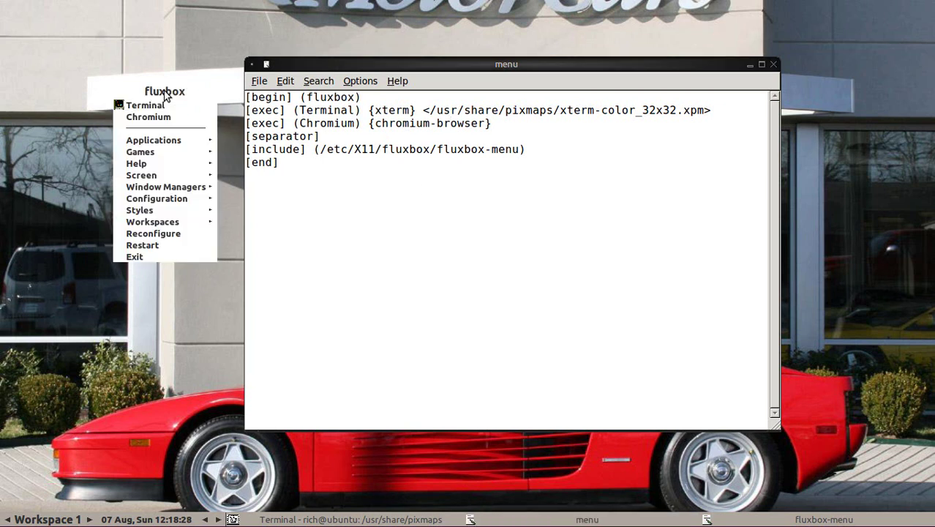
Step: Launch Xfce Terminal from Applications > Terminal Emulators and change into /usr/bin
mouse_move(188, 139)
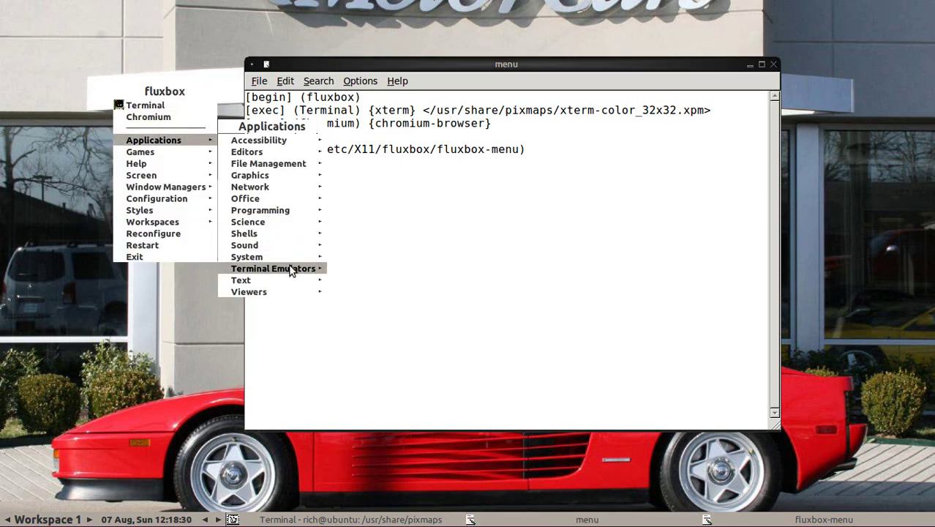
mouse_move(291, 267)
left_click(337, 269)
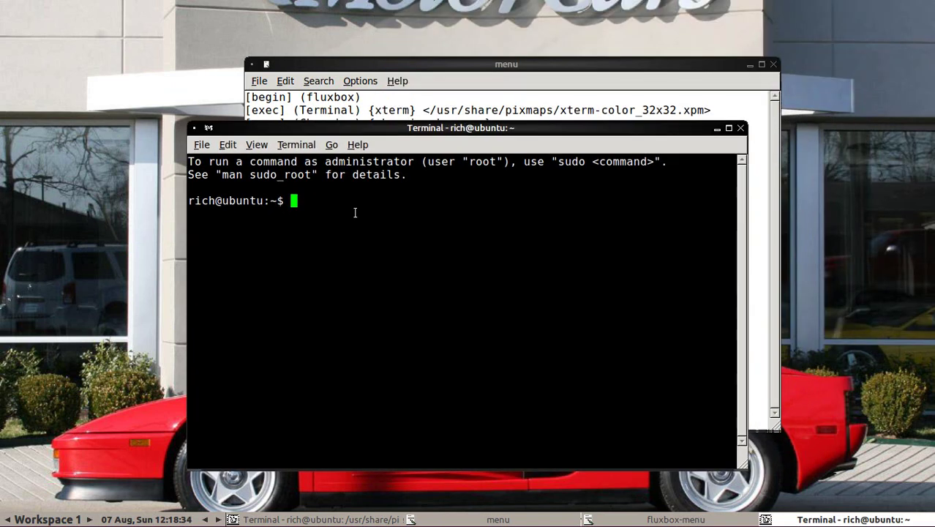
type("cd /usr/bin")
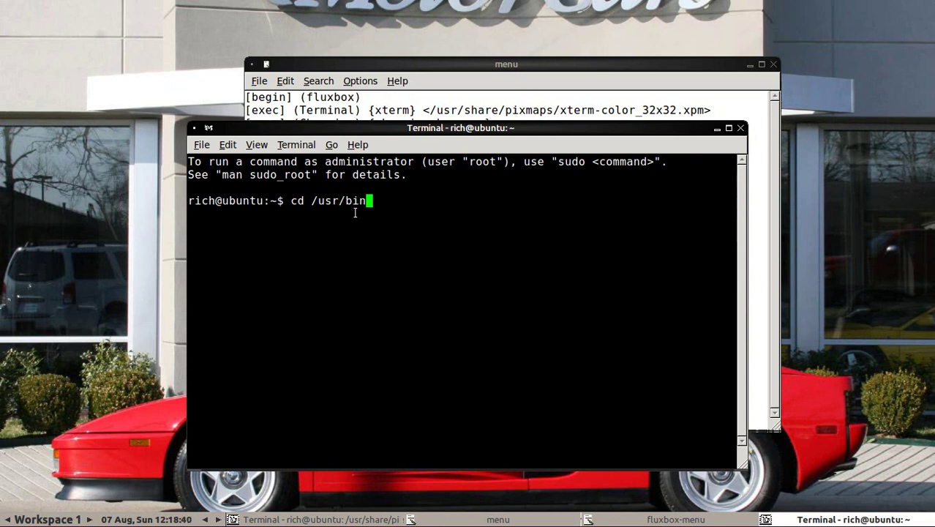
key("Return")
Step: Run ls -l and scroll up through the long listing of /usr/bin programs
type("ls -l")
key("Return")
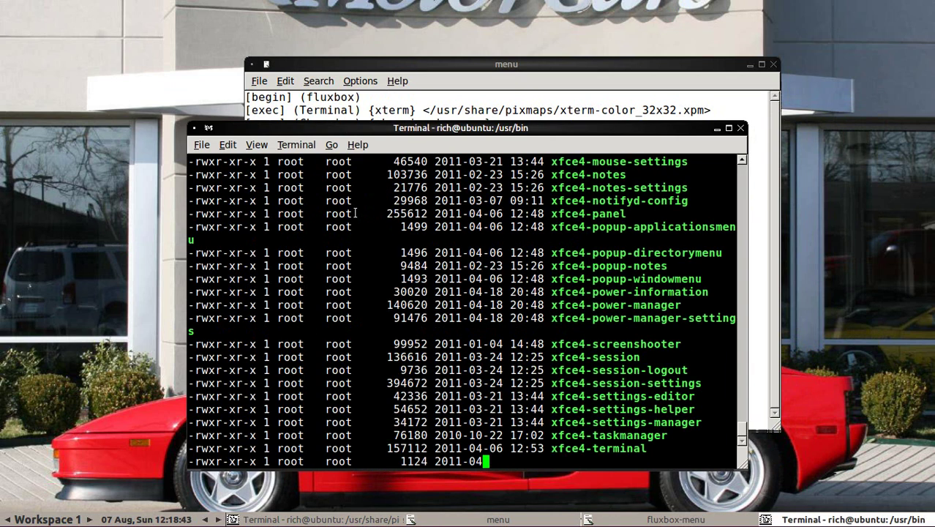
scroll(539, 382, "up", 20)
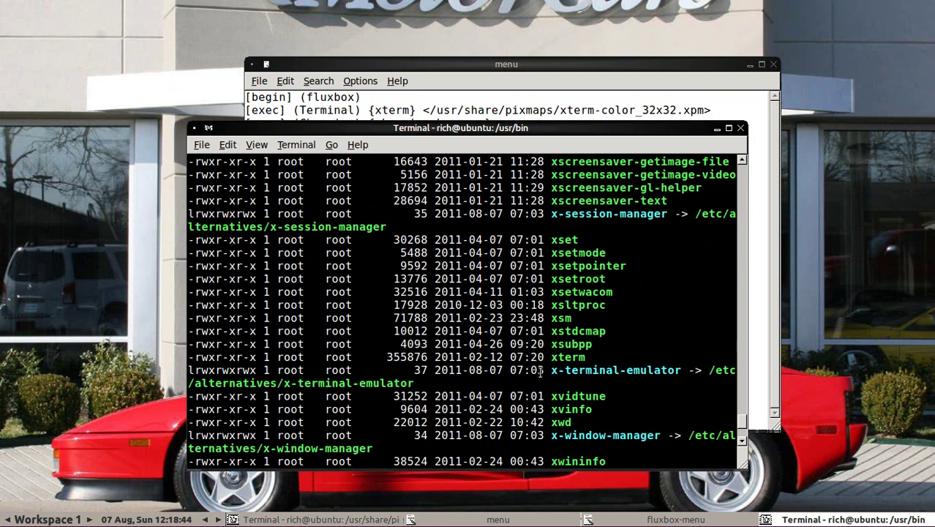
scroll(539, 373, "up", 20)
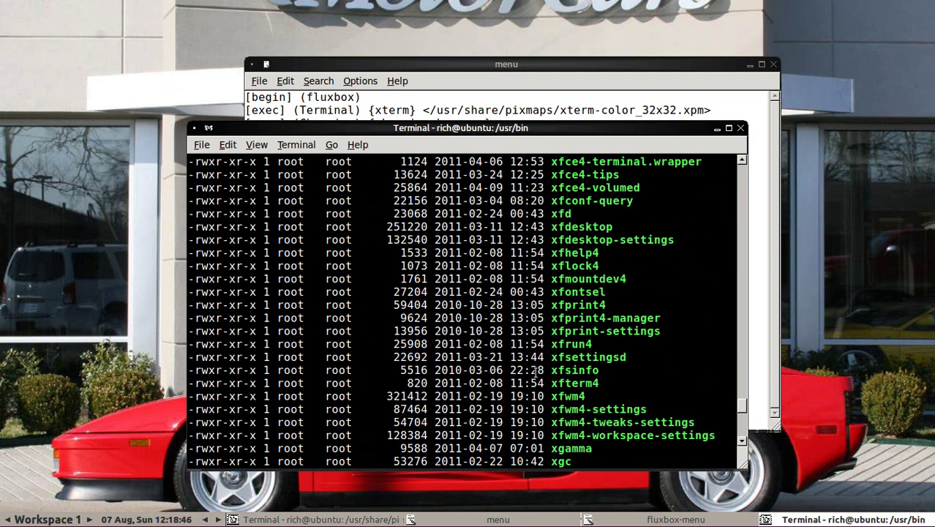
scroll(540, 374, "up", 20)
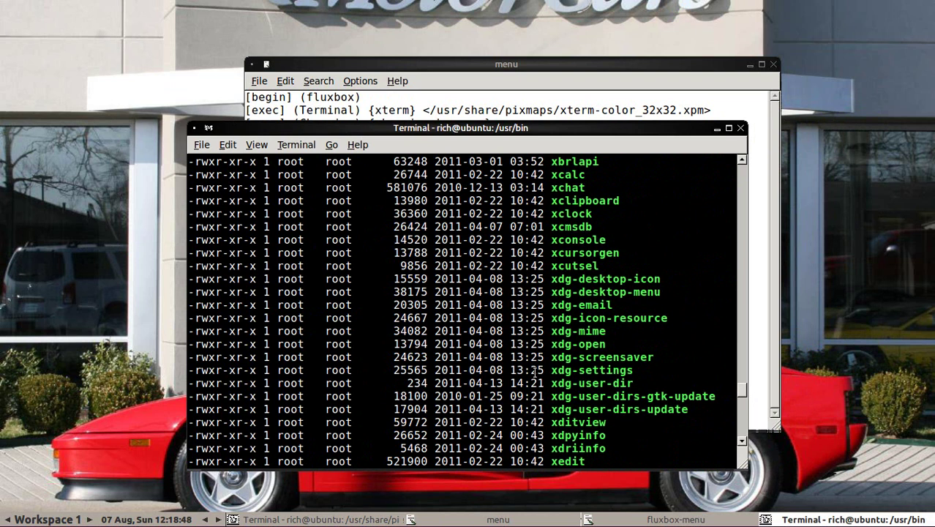
scroll(540, 374, "up", 15)
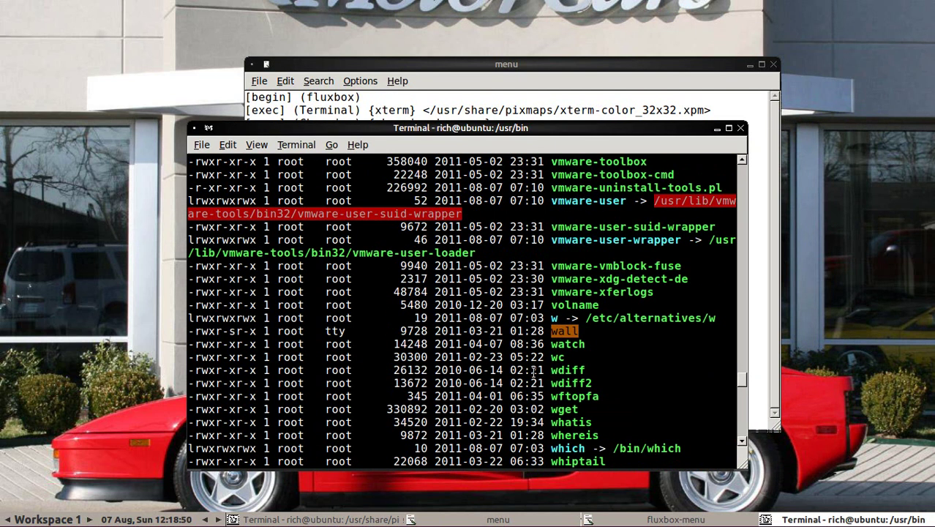
scroll(533, 374, "up", 10)
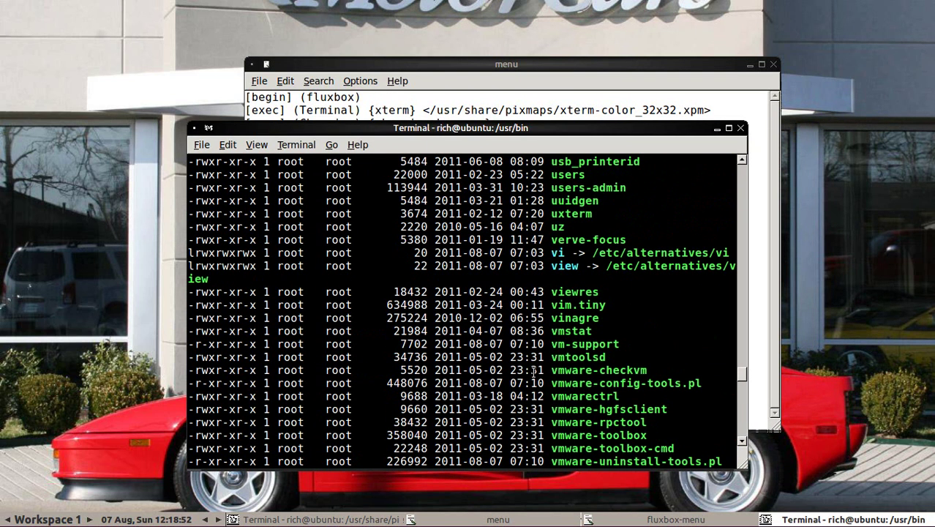
scroll(534, 373, "up", 12)
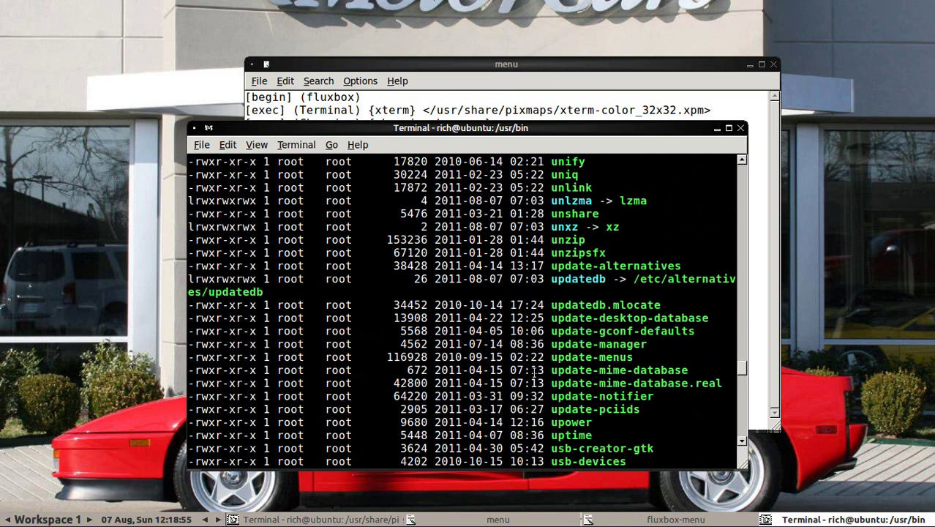
scroll(538, 371, "up", 12)
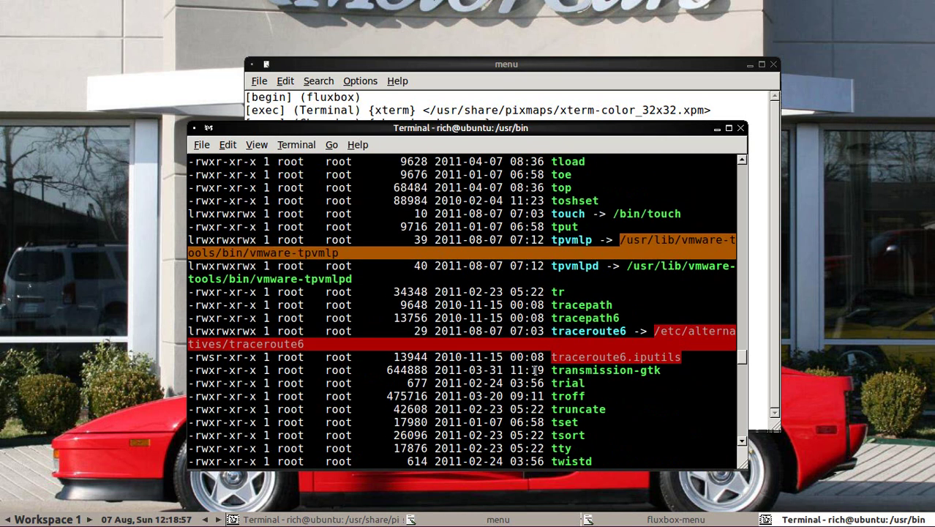
scroll(535, 371, "up", 12)
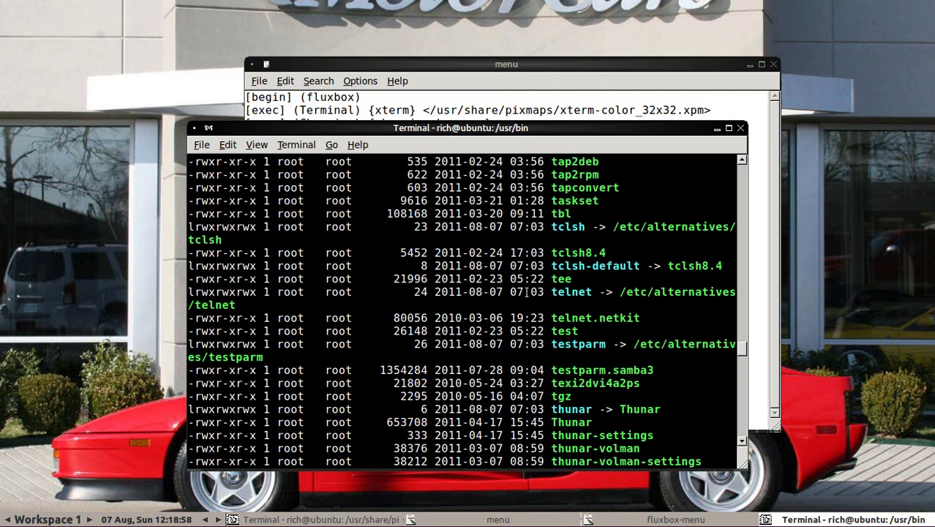
scroll(493, 302, "up", 6)
scroll(494, 303, "up", 20)
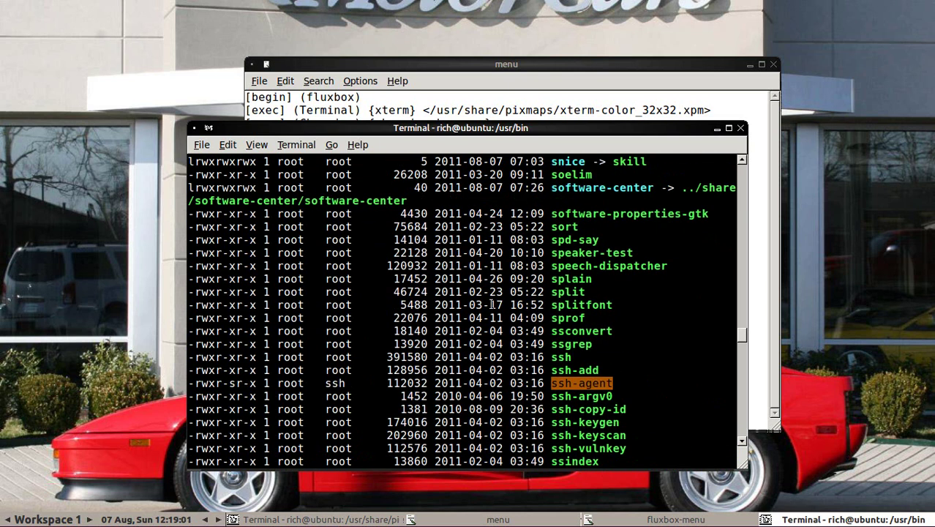
scroll(487, 305, "up", 8)
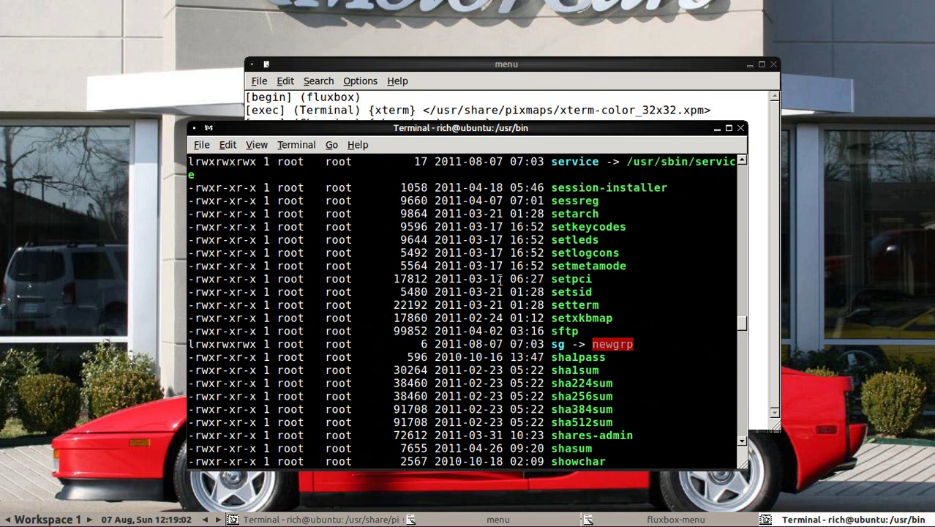
Step: Check the Fluxbox root menu entries and move the custom menu window further right
left_click(293, 117)
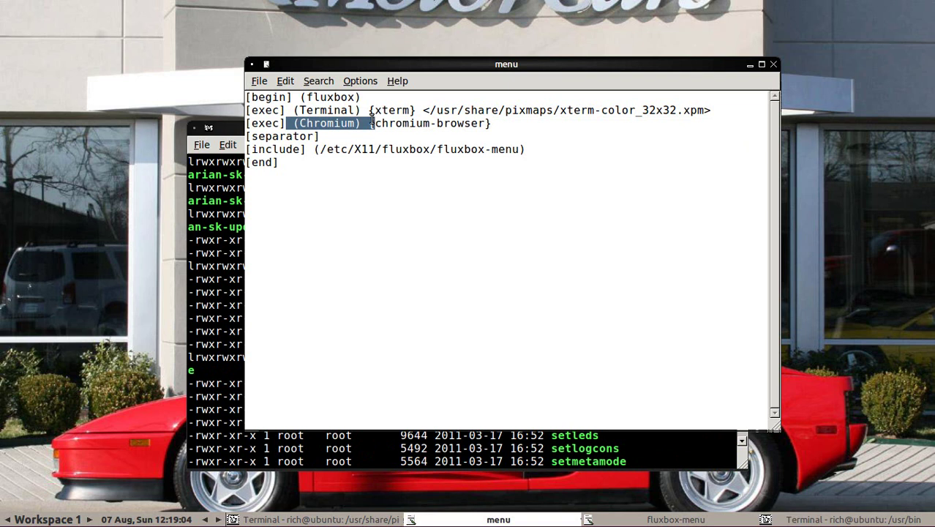
left_click_drag(373, 119, 337, 103)
left_click(351, 123)
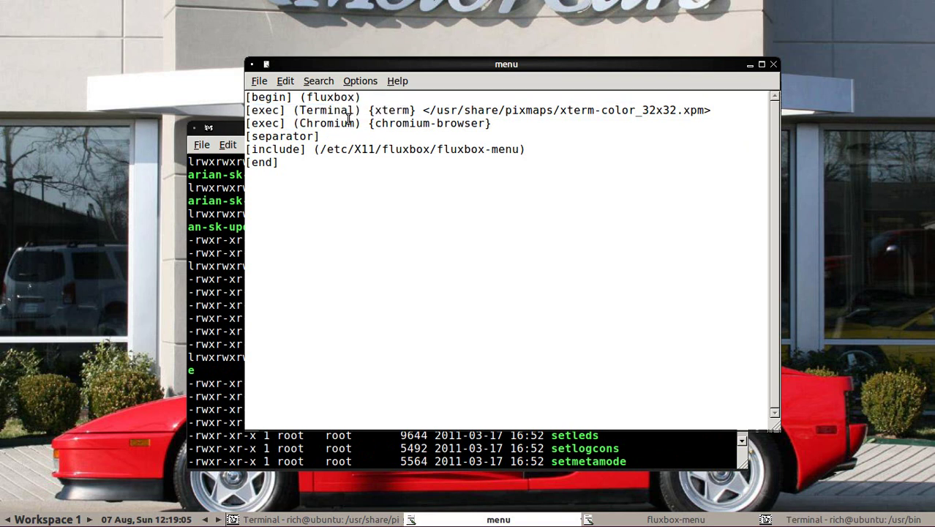
right_click(78, 33)
mouse_move(73, 81)
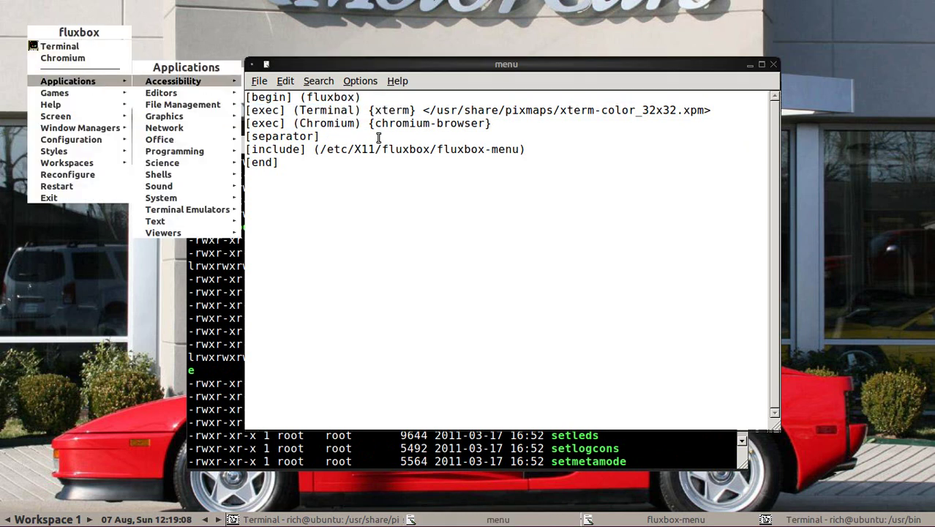
left_click(379, 137)
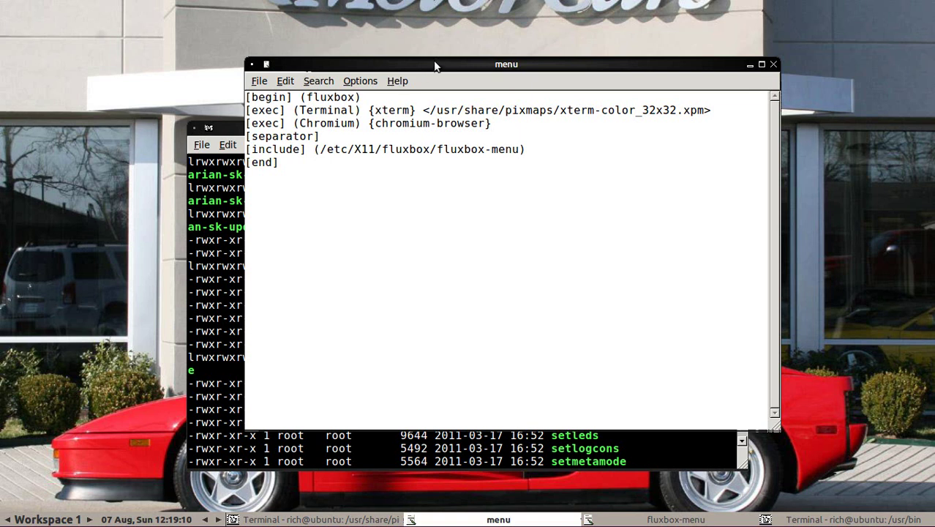
left_click_drag(433, 64, 582, 67)
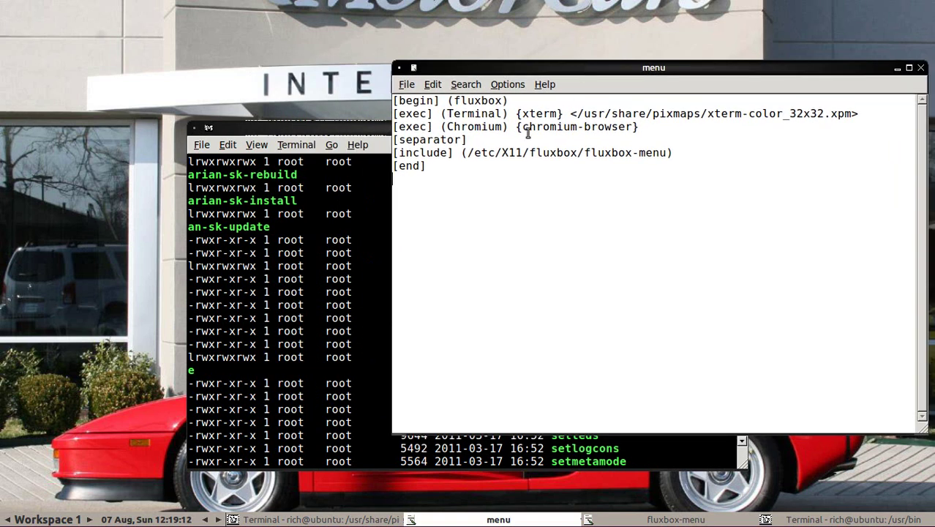
Step: Copy the include path /etc/X11/fluxbox/fluxbox-menu from the custom menu file
left_click_drag(469, 152, 664, 150)
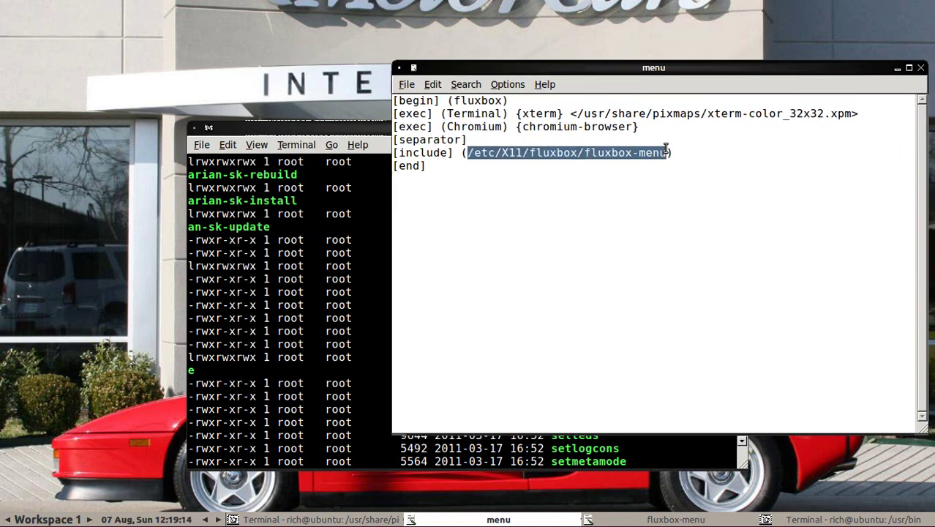
right_click(647, 155)
left_click(676, 175)
left_click(510, 143)
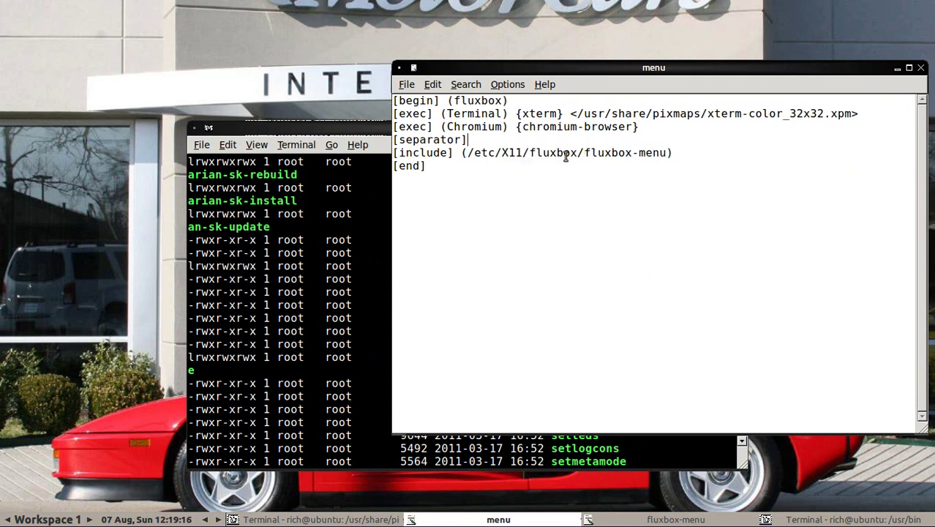
Step: Clear the terminal and run mousepad /etc/X11/fluxbox/fluxbox-menu & to open the system menu
left_click(264, 356)
type("clear")
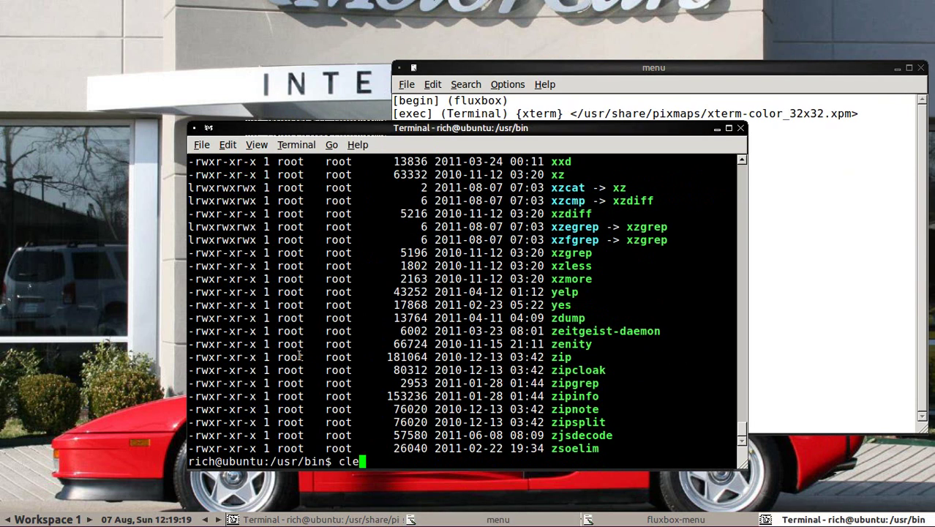
key("Return")
type("mousepad")
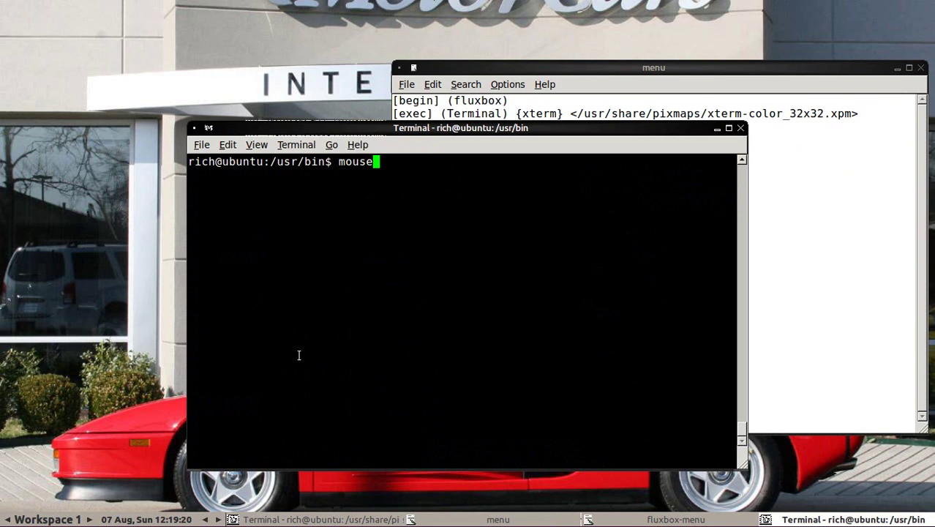
right_click(407, 283)
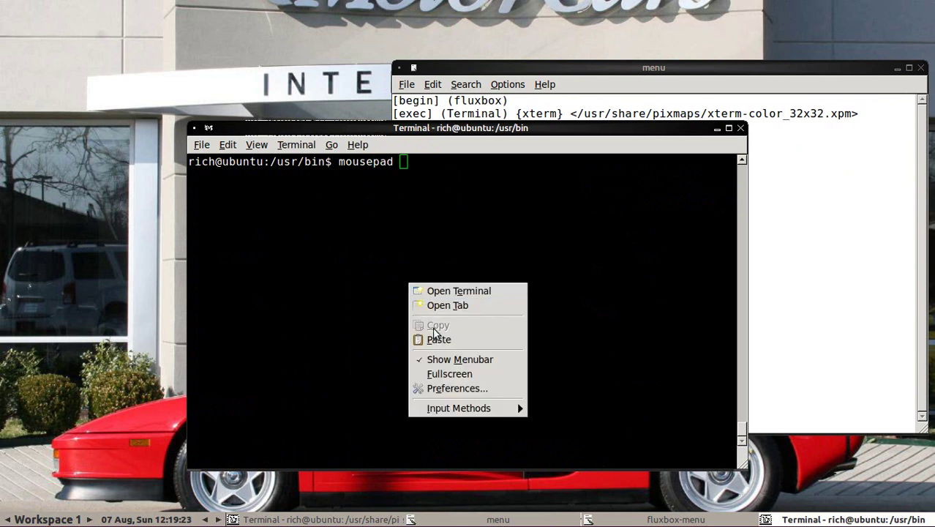
left_click(436, 334)
type("^")
key("BackSpace")
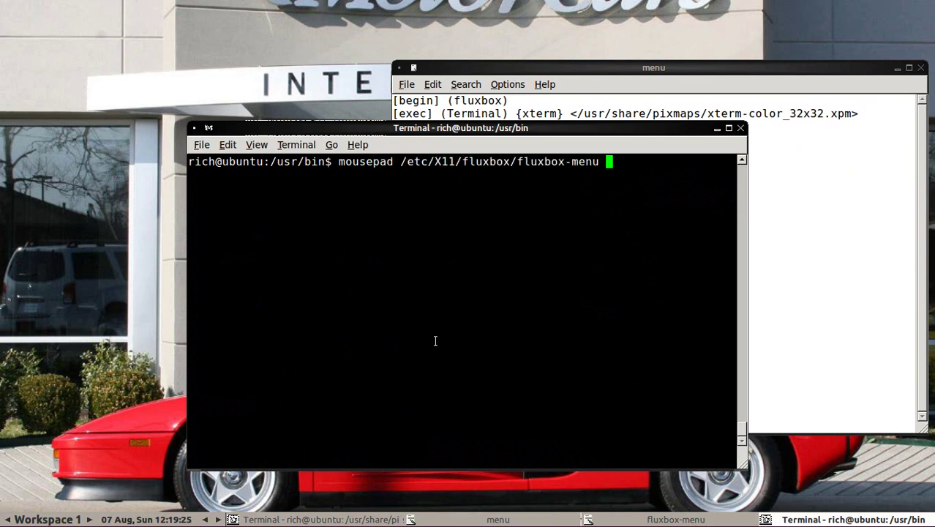
type("&")
key("Return")
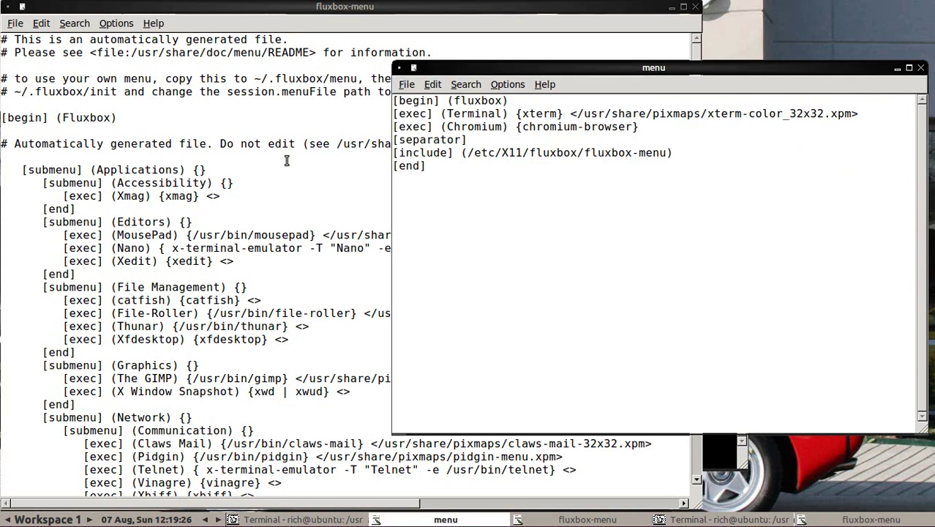
Step: Arrange the windows and select The GIMP exec line under Graphics in fluxbox-menu
left_click(112, 154)
scroll(142, 227, "down", 4)
scroll(141, 228, "up", 3)
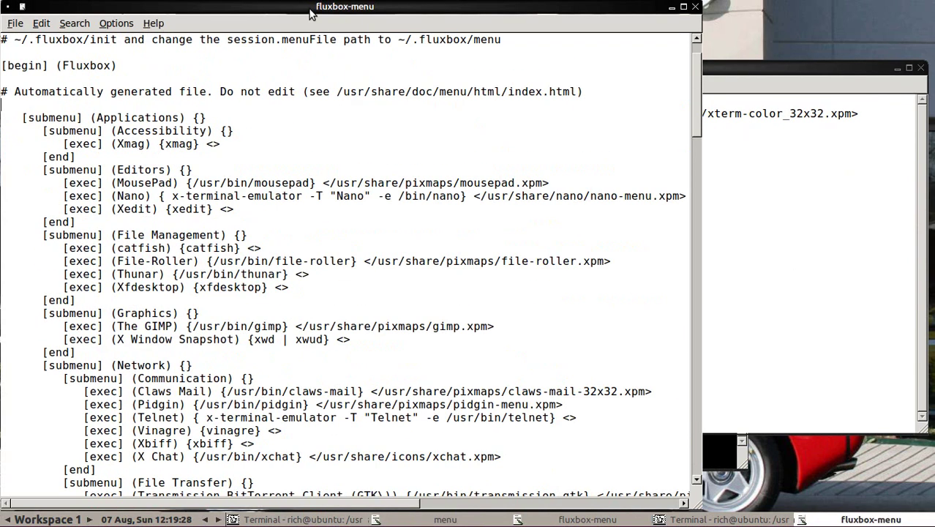
left_click_drag(309, 12, 411, 64)
right_click(36, 44)
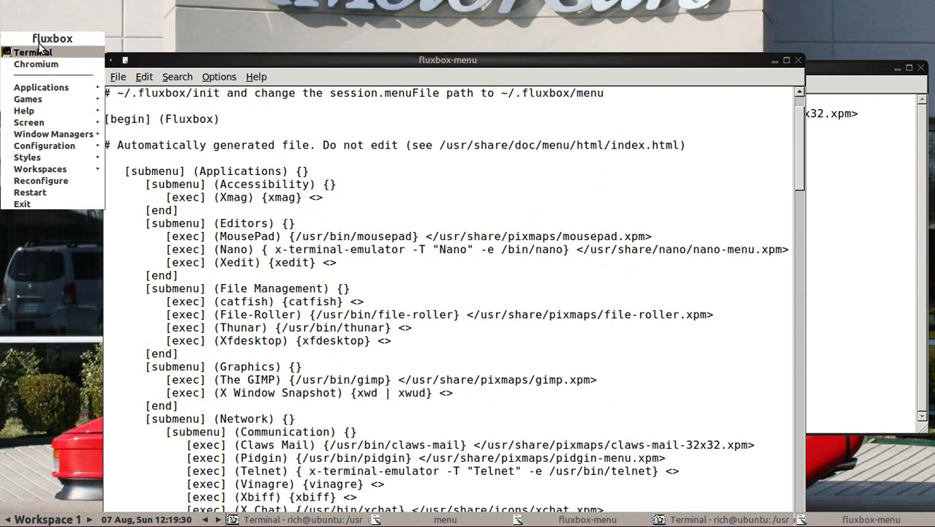
left_click(290, 184)
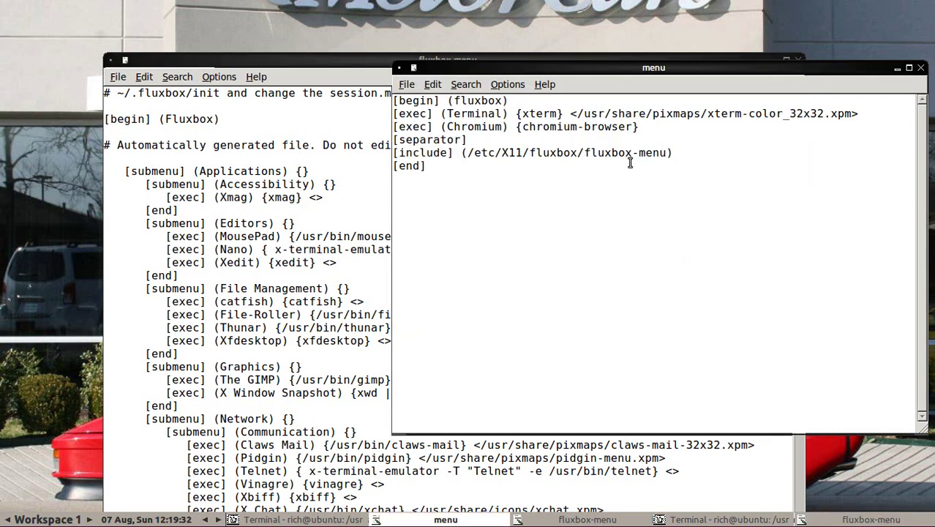
left_click_drag(834, 65, 823, 26)
left_click(303, 235)
scroll(213, 289, "down", 3)
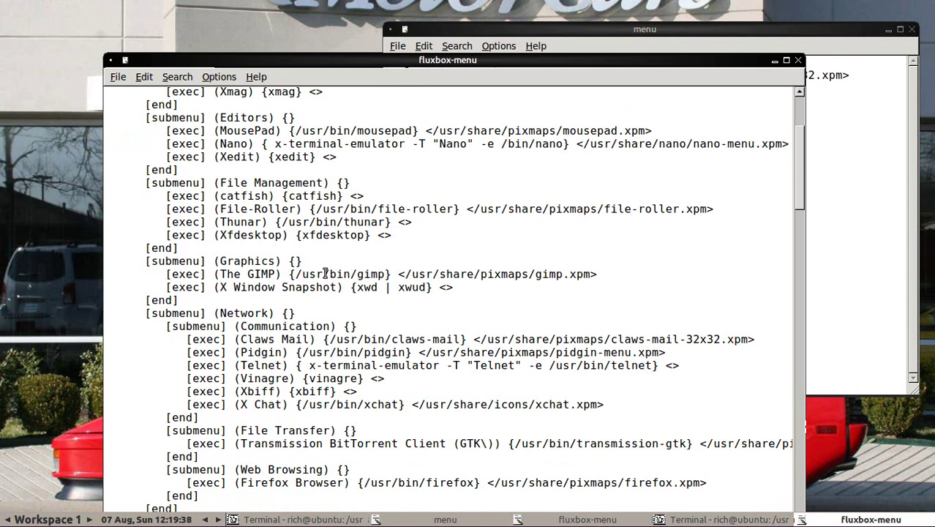
left_click_drag(215, 274, 549, 274)
left_click_drag(165, 275, 599, 275)
Step: Paste The GIMP {/usr/bin/gimp} entry below Chromium, save, and verify it in the root menu
right_click(580, 274)
left_click(601, 294)
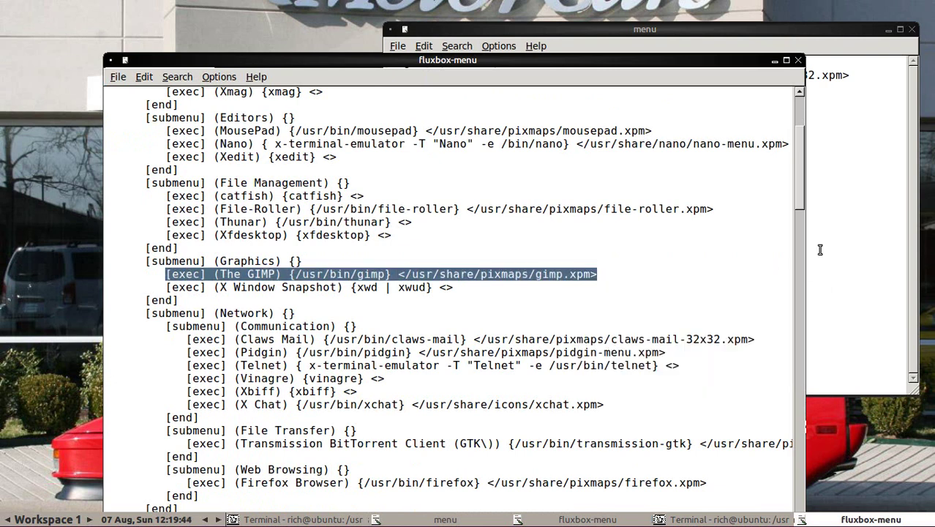
left_click(817, 249)
key("Return")
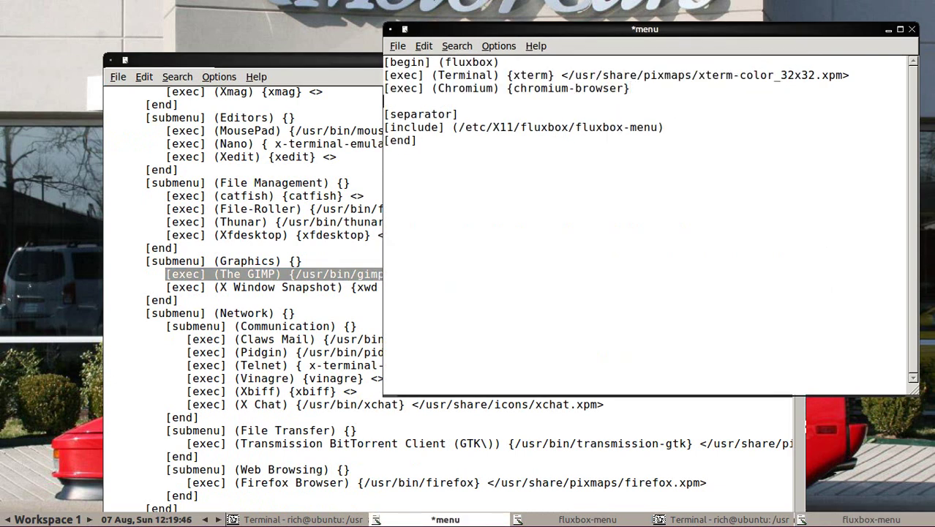
right_click(442, 104)
left_click(470, 143)
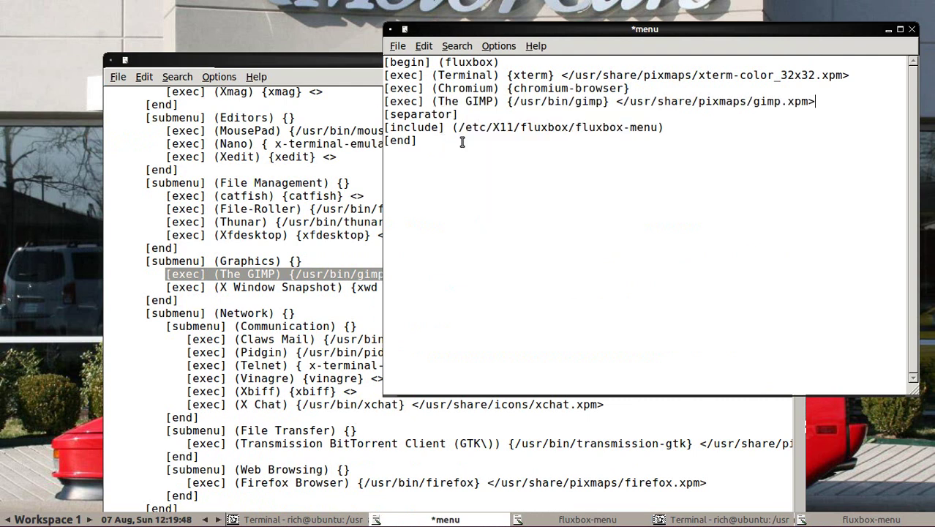
left_click(398, 46)
left_click(416, 112)
right_click(51, 51)
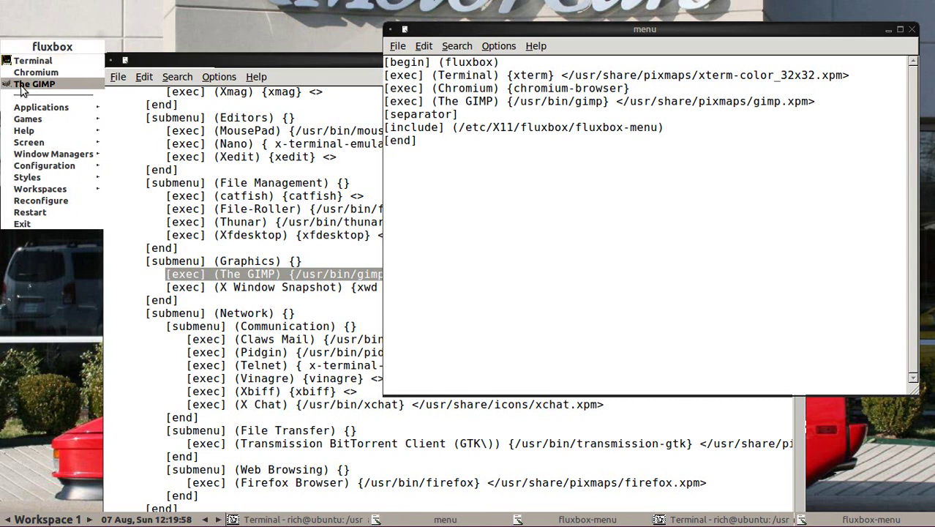
Step: Dismiss the root menu and close the system fluxbox-menu file in Mousepad
left_click(237, 250)
scroll(210, 256, "down", 10)
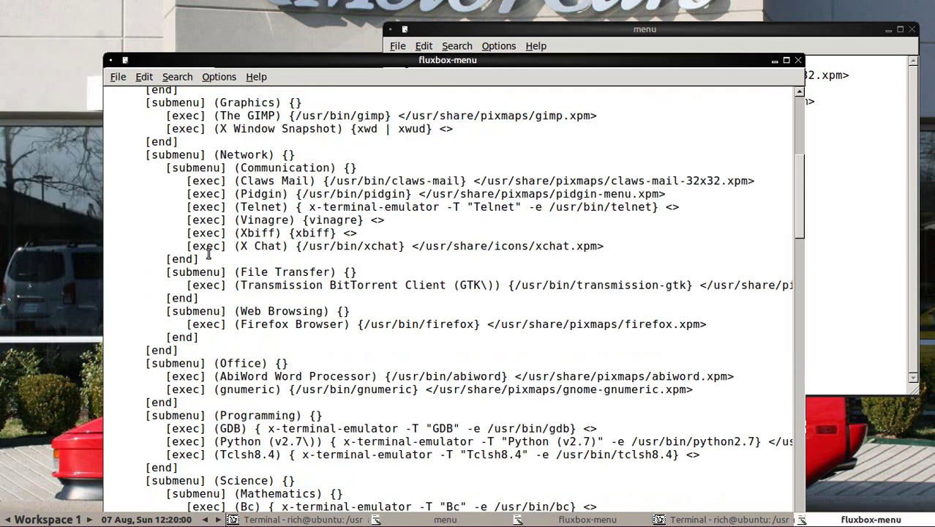
scroll(210, 256, "up", 15)
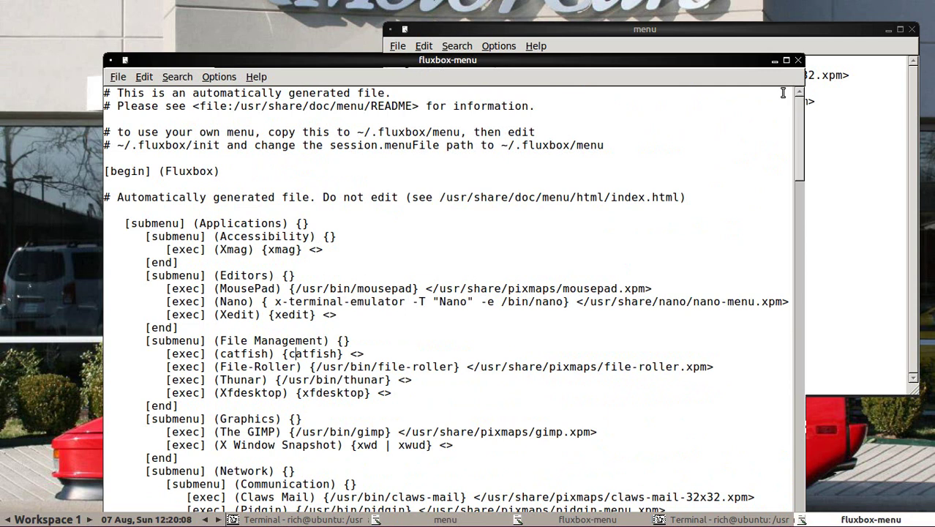
left_click(798, 60)
Step: Close the terminal with 'exit' and reposition the custom menu window
left_click(346, 248)
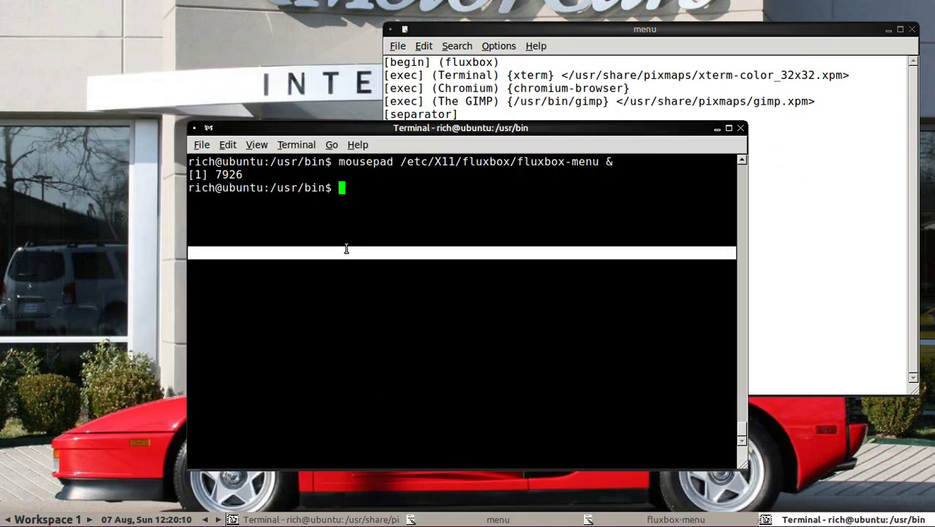
type("exit")
key("Return")
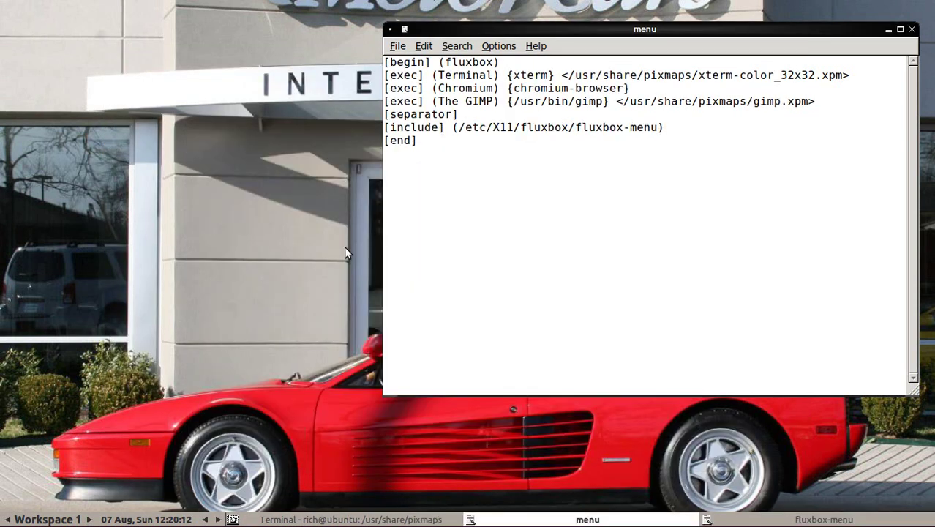
left_click_drag(541, 29, 495, 87)
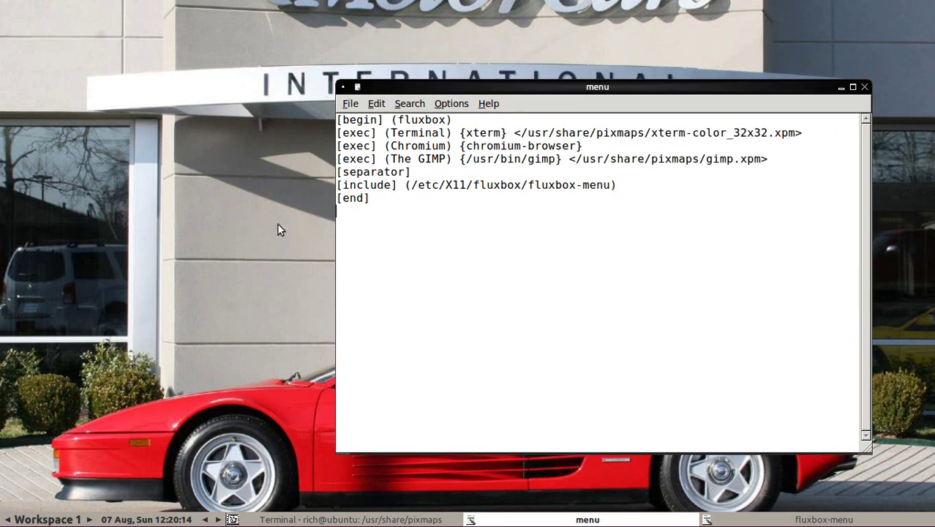